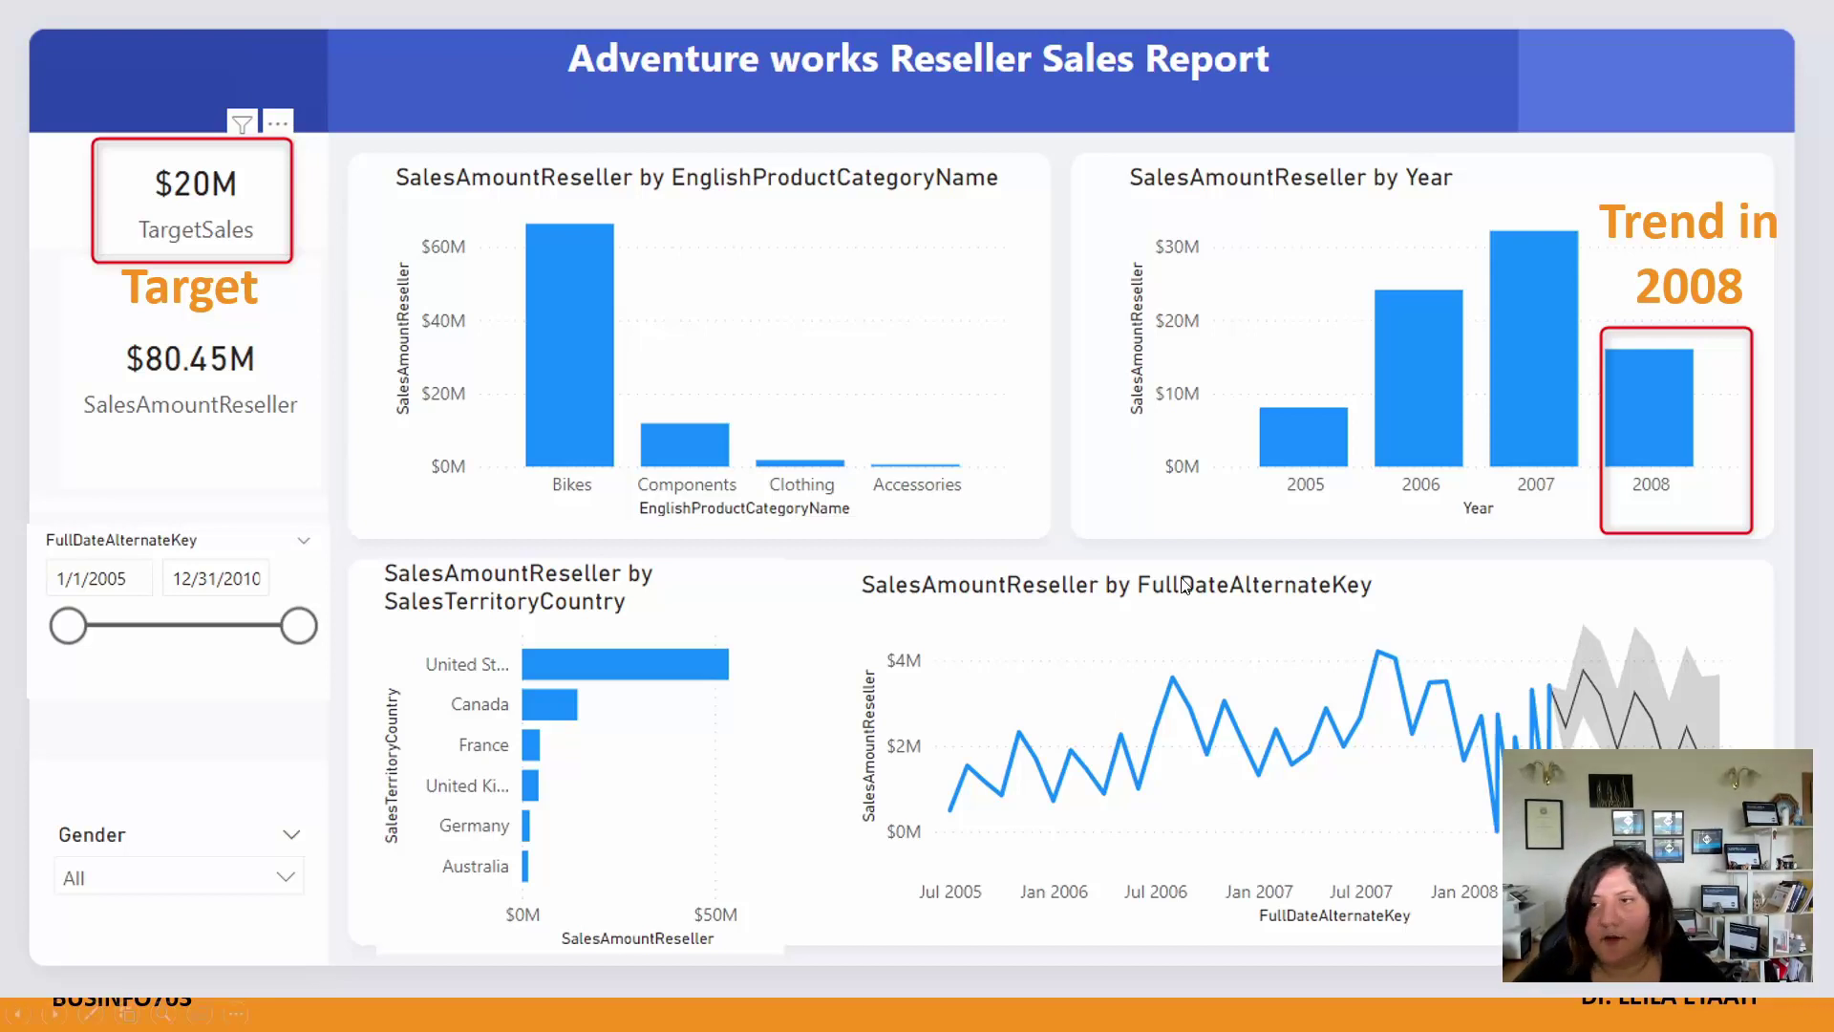
- Advance to the enlarged sales-by-year chart slide, then exit the slide show to Normal view on slide 4
left_click(1123, 677)
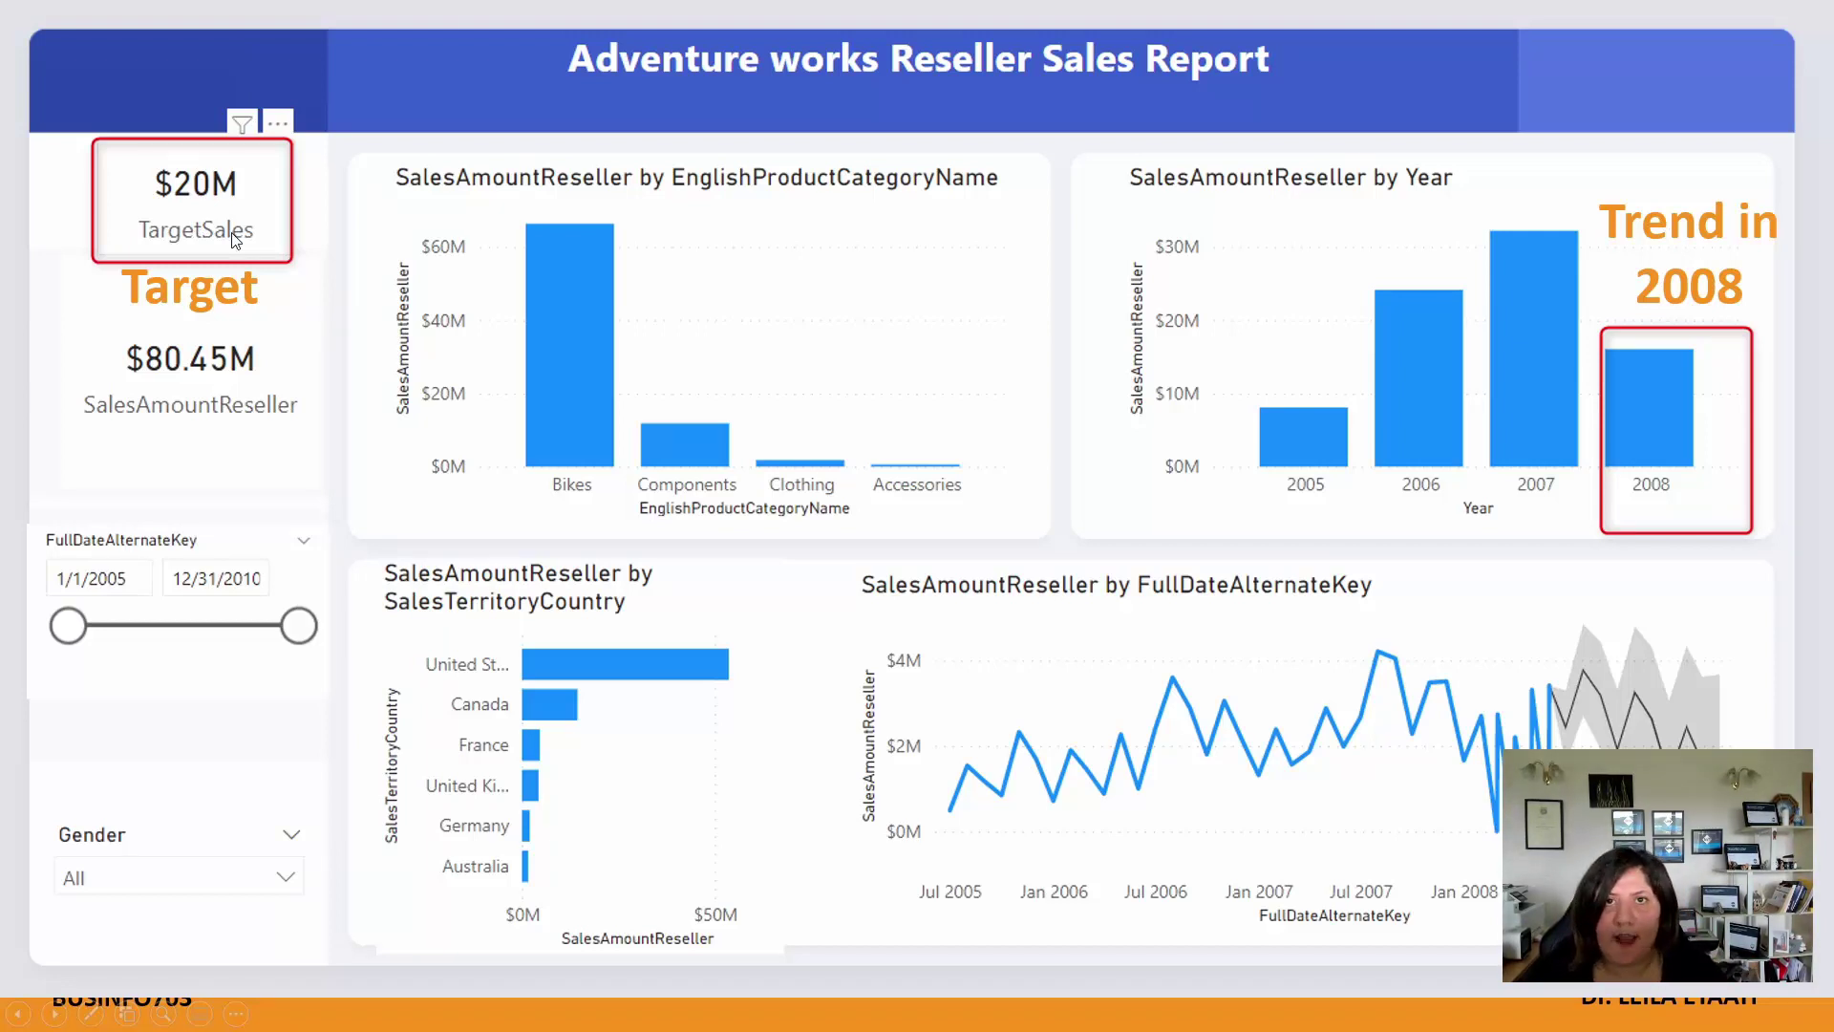
key("Escape")
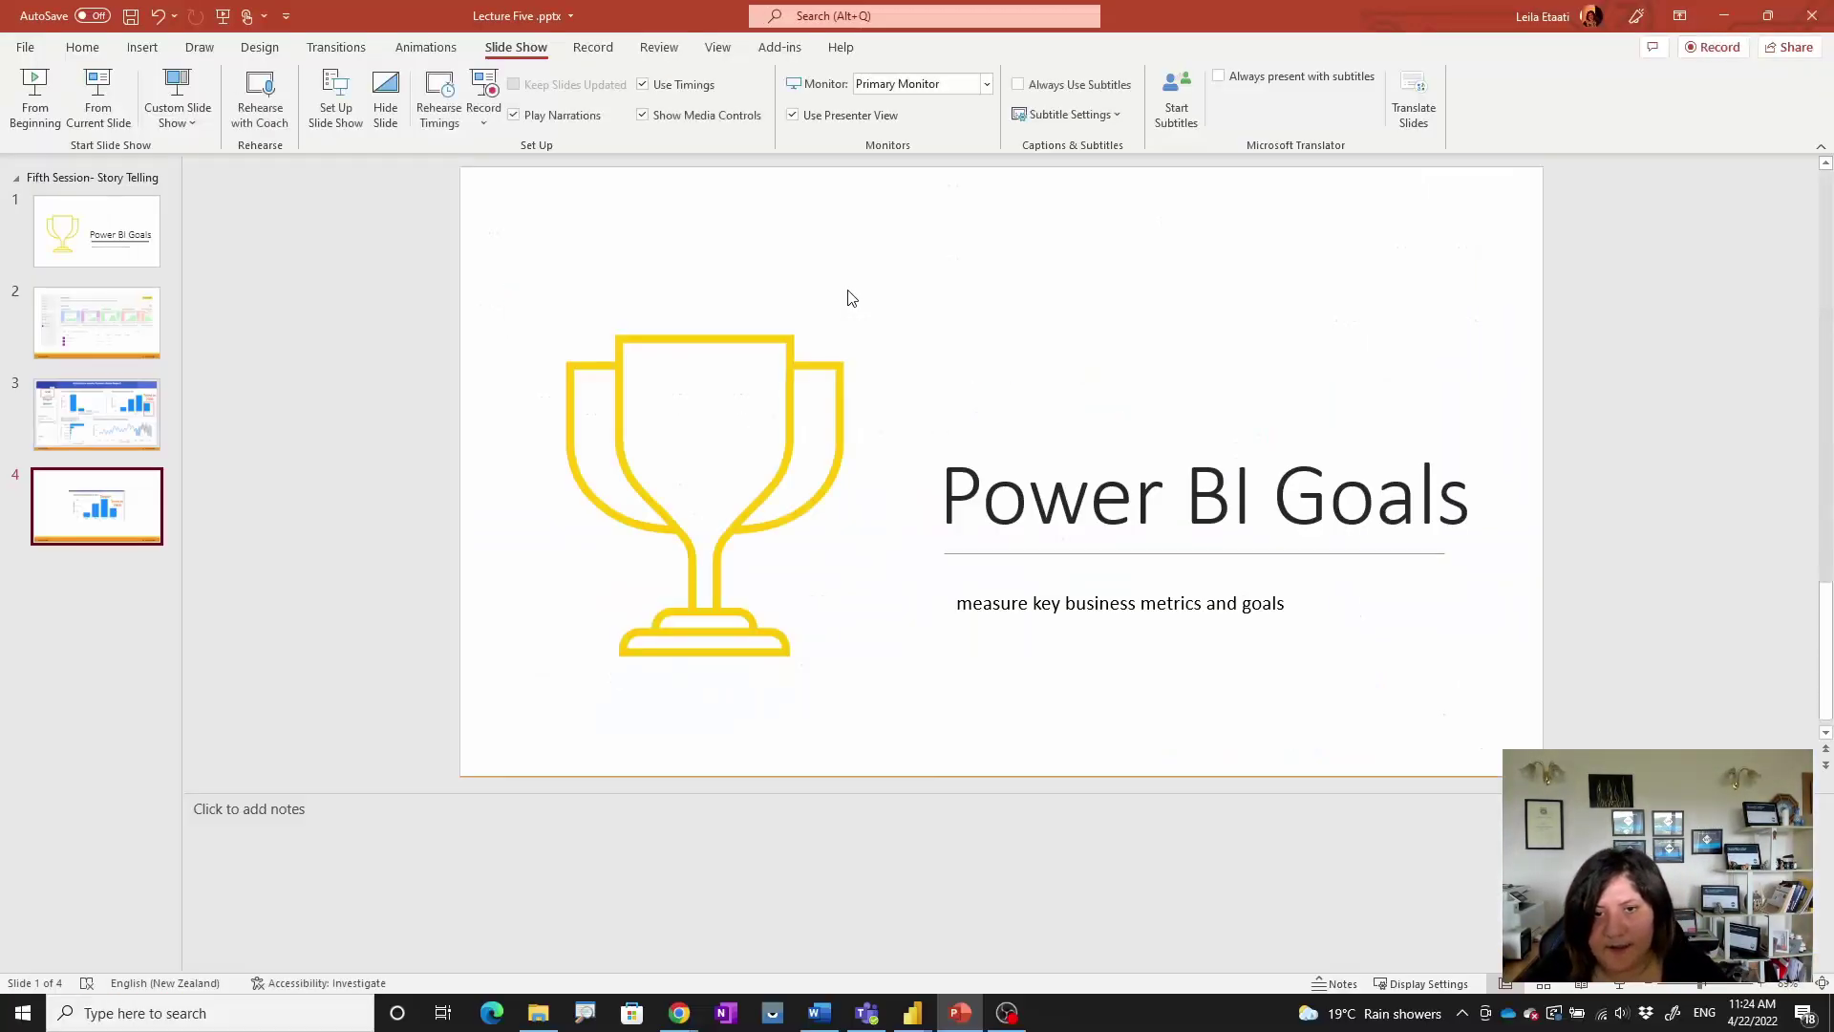
- Switch to the Power BI Chrome window and open Goals, showing recommended scorecards like 1994 Sales and test
mouse_move(679, 1014)
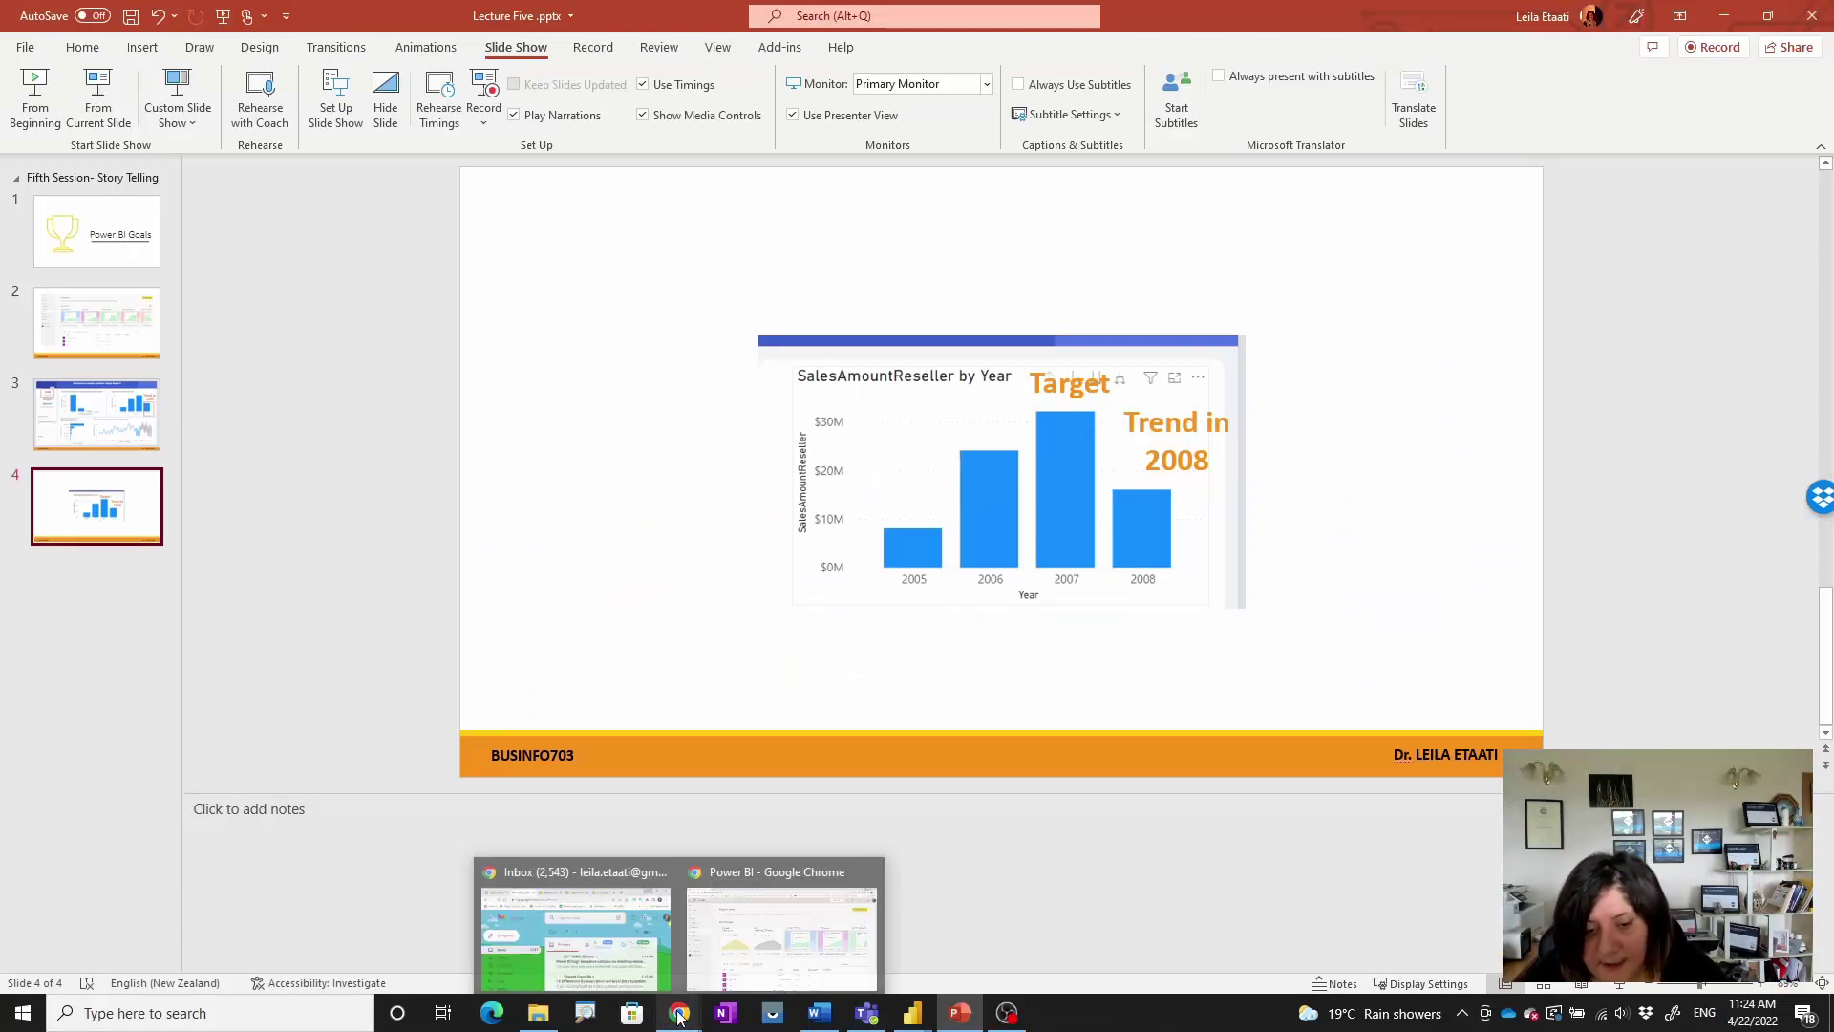
left_click(743, 967)
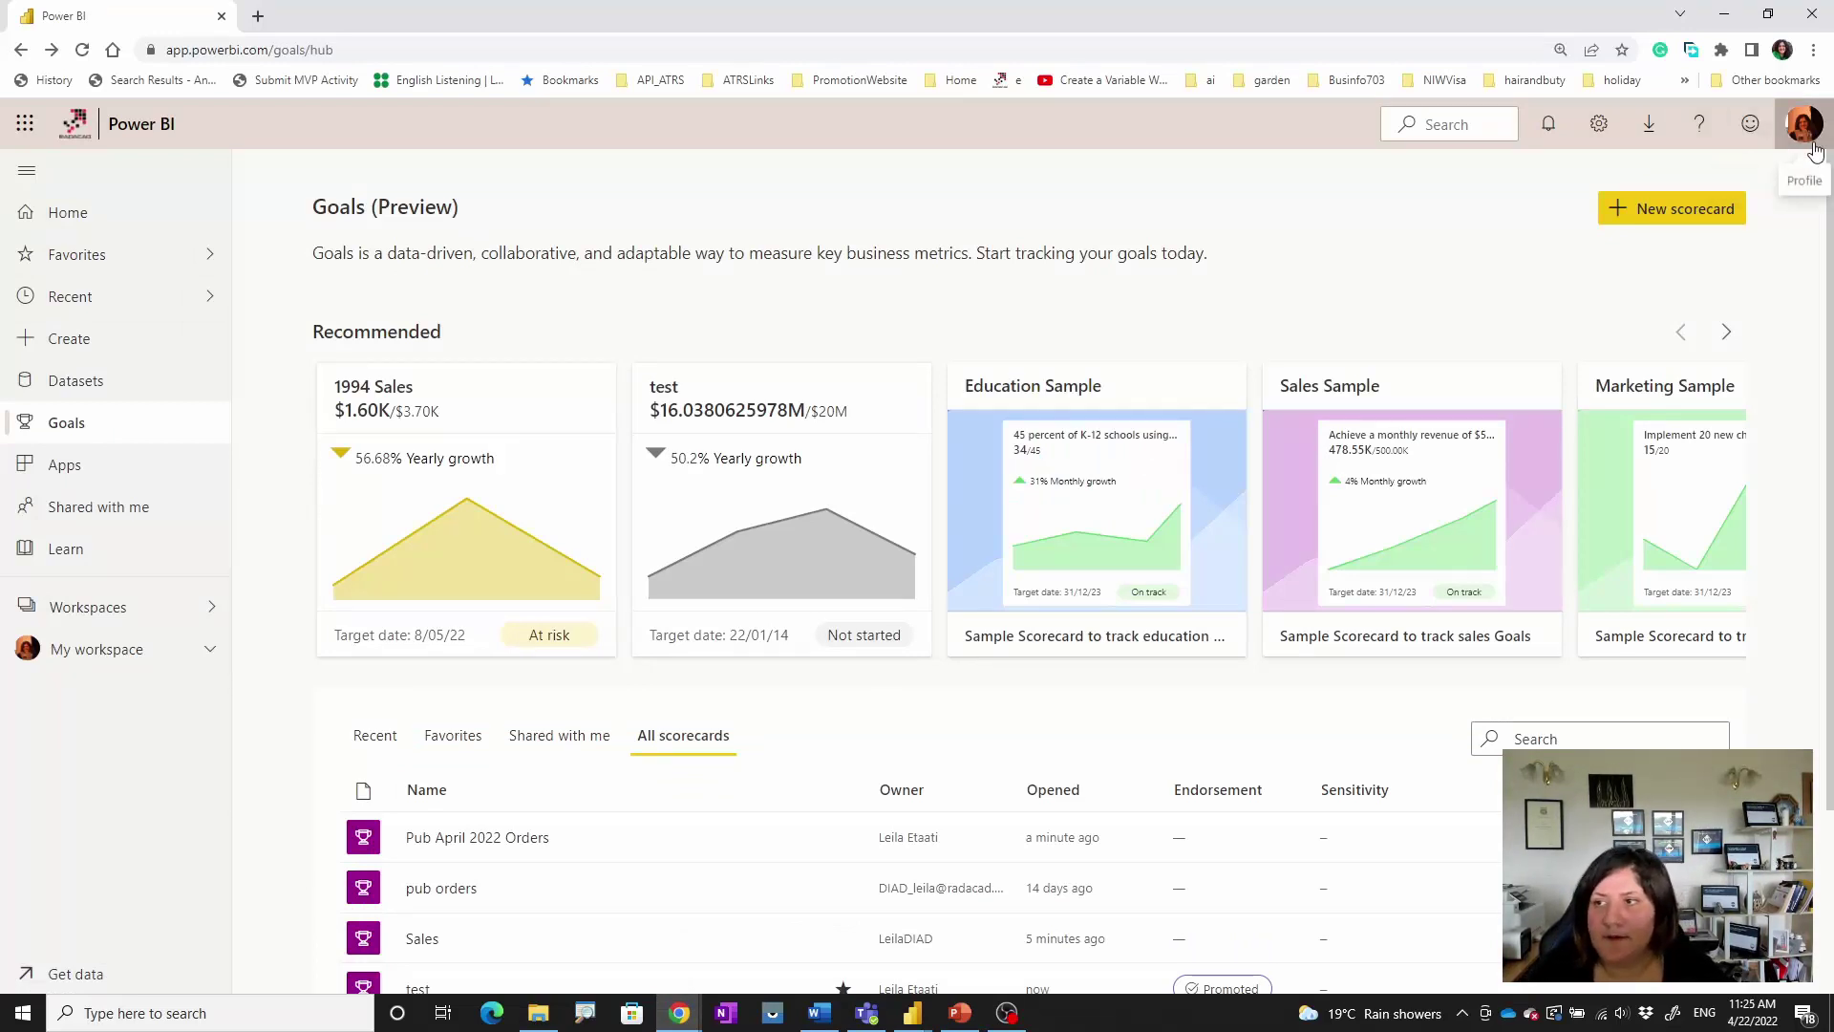
left_click(76, 425)
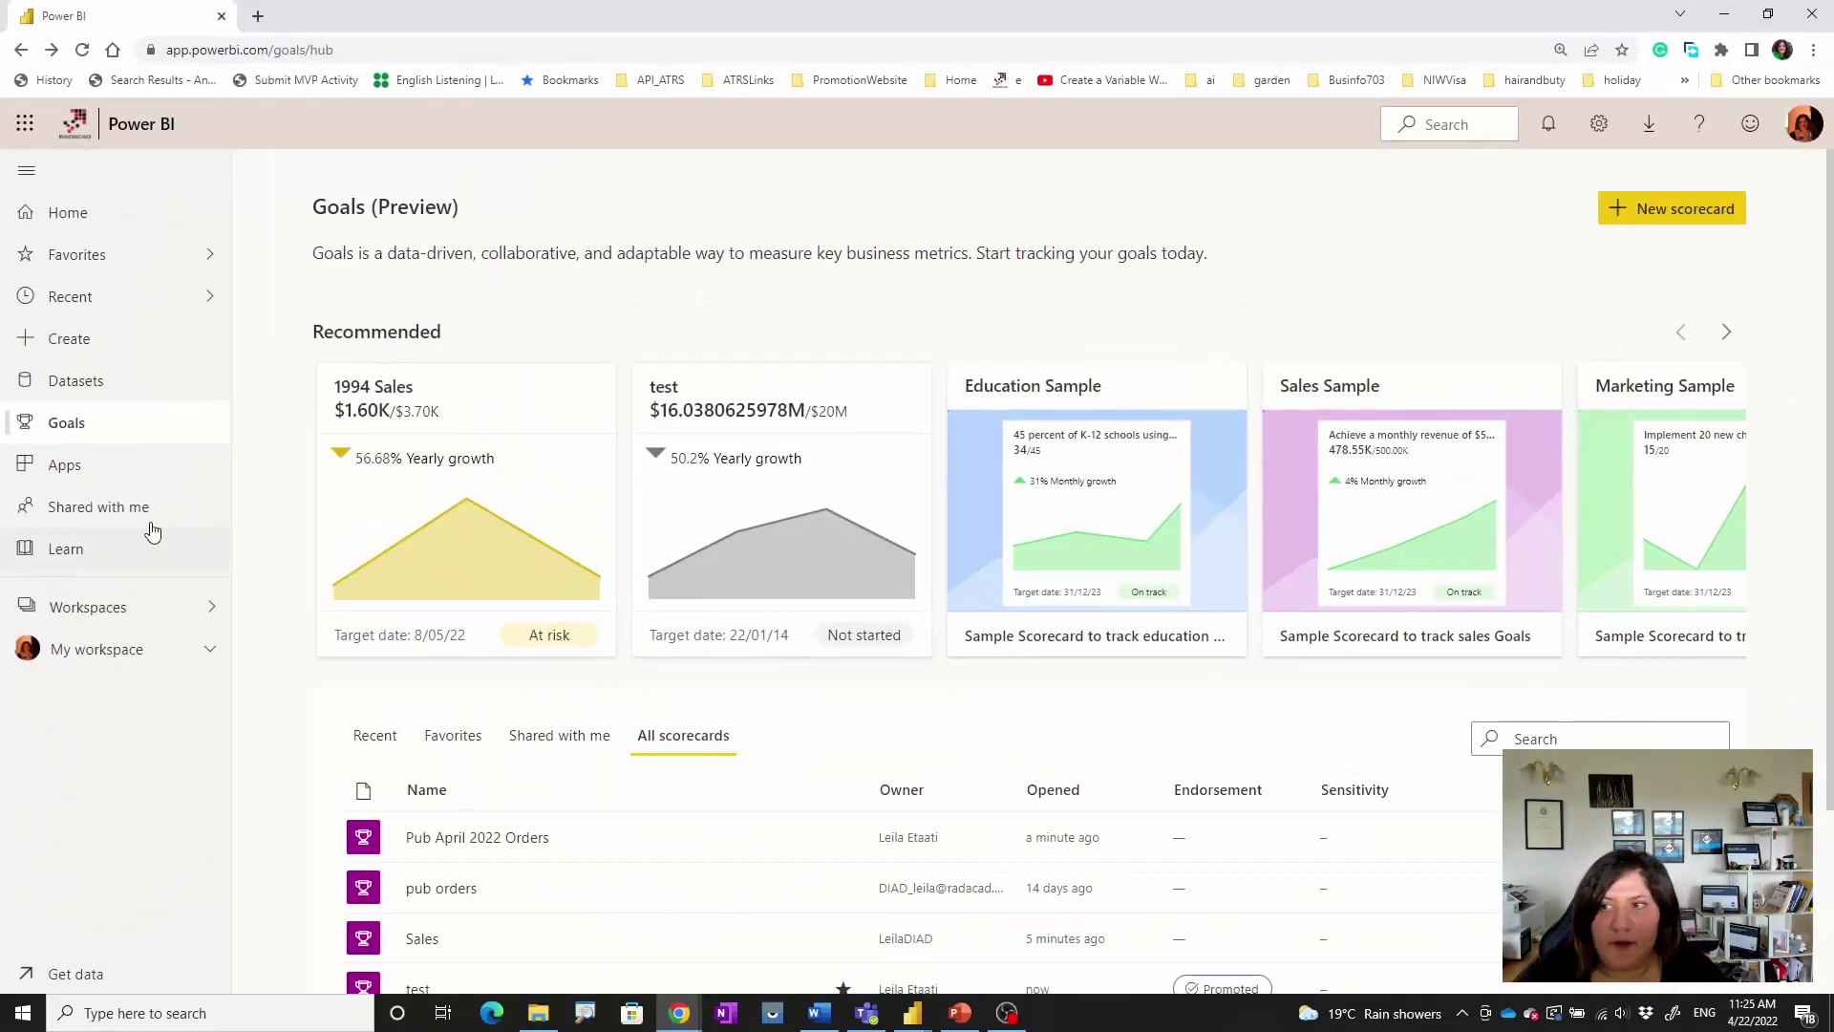
- Create a new scorecard named salesainfomration, keeping My workspace as its workspace
left_click(1719, 218)
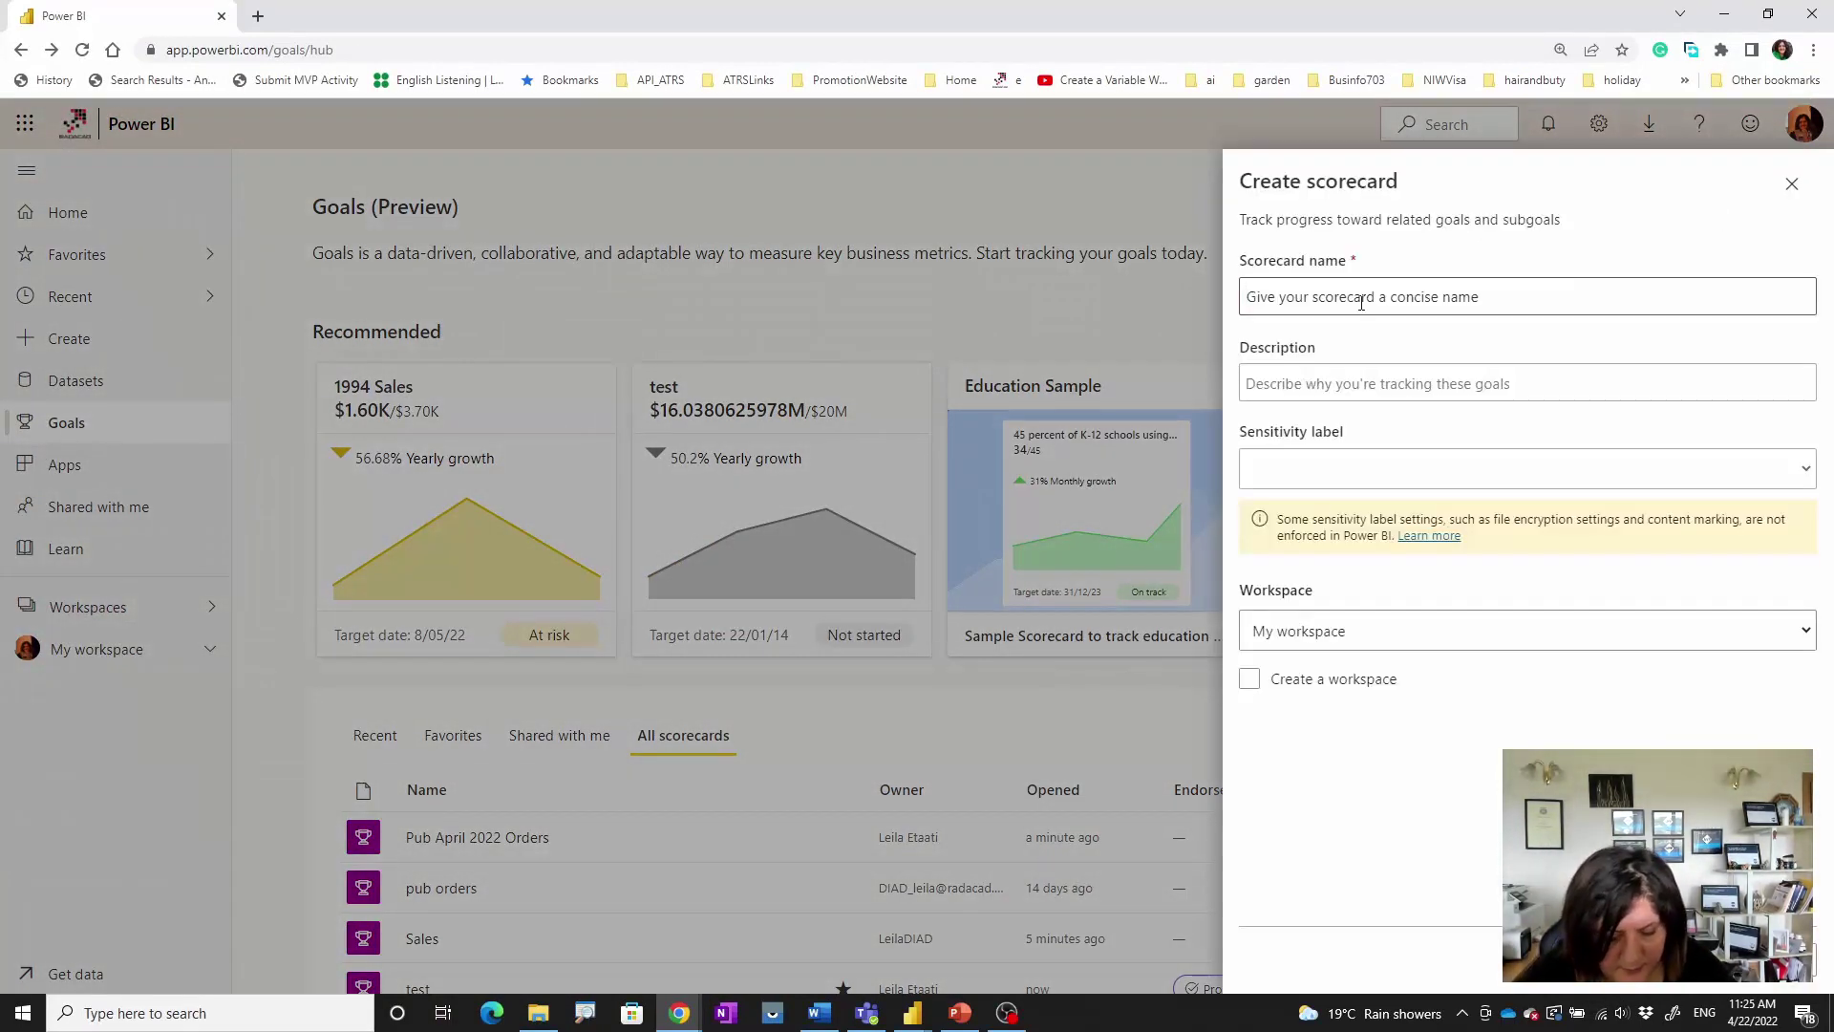
type("salesain")
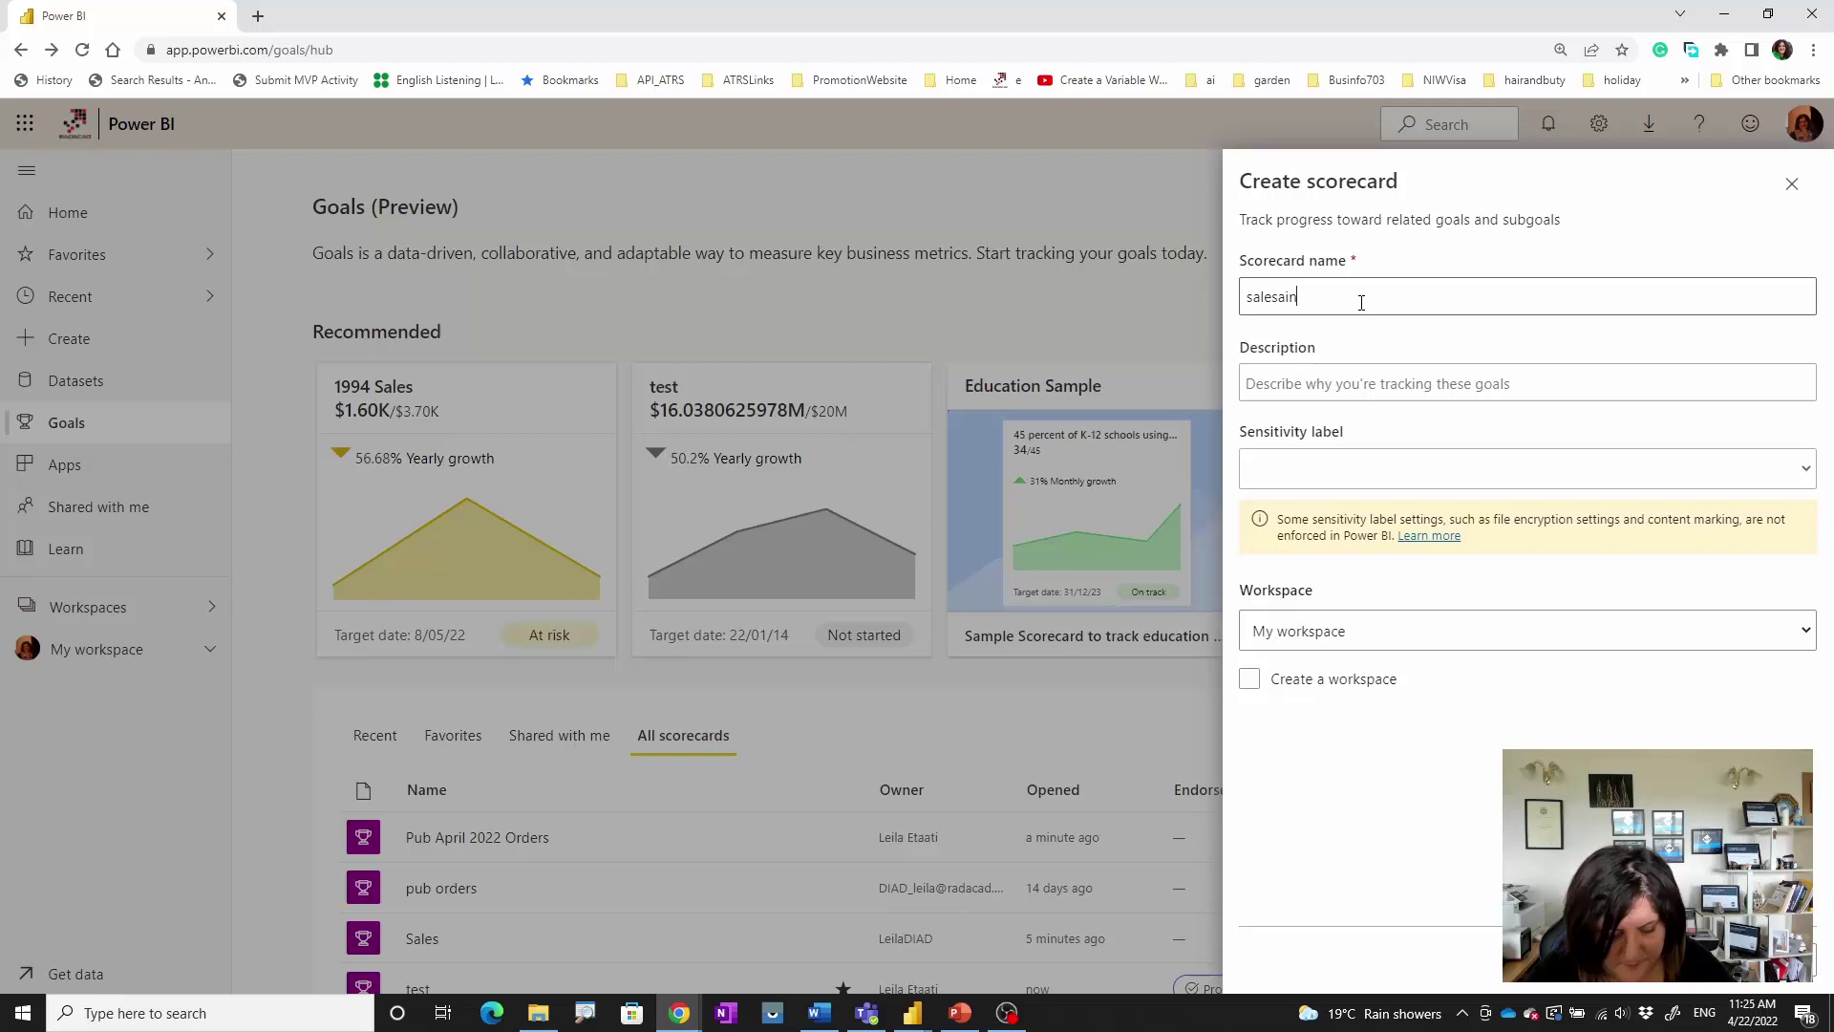
type("fomration")
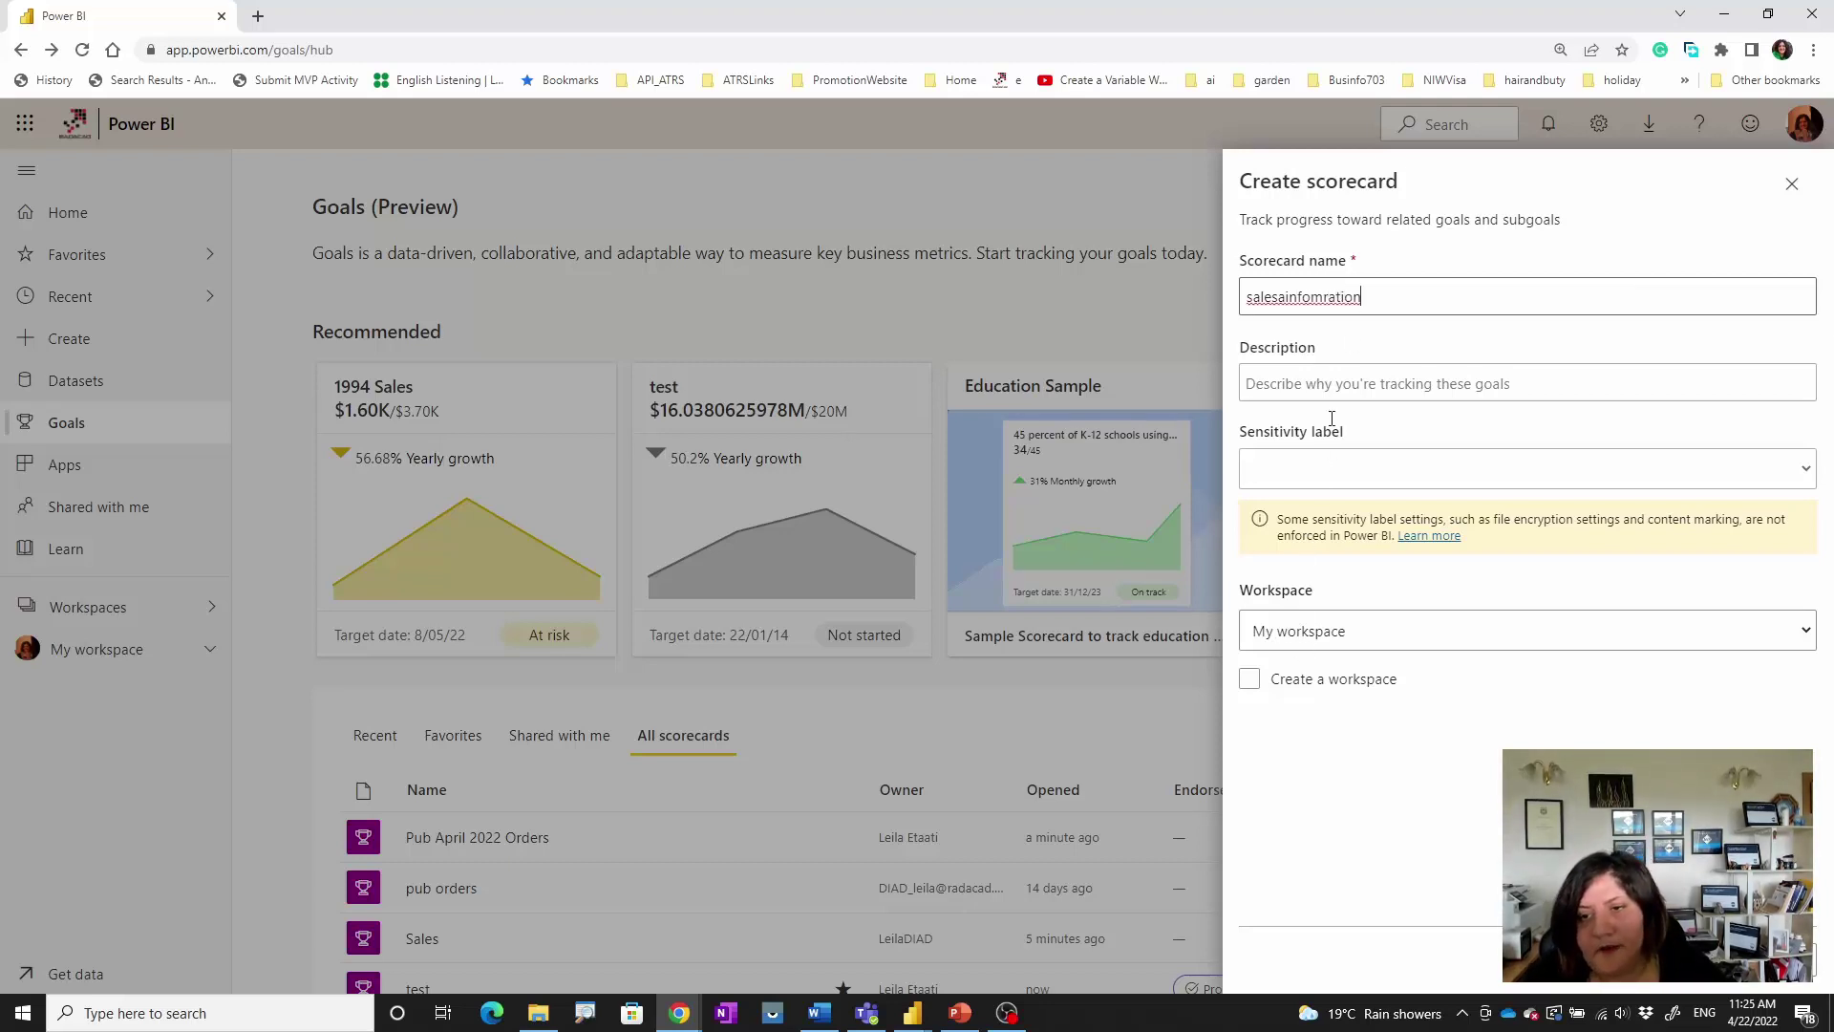
left_click(1418, 466)
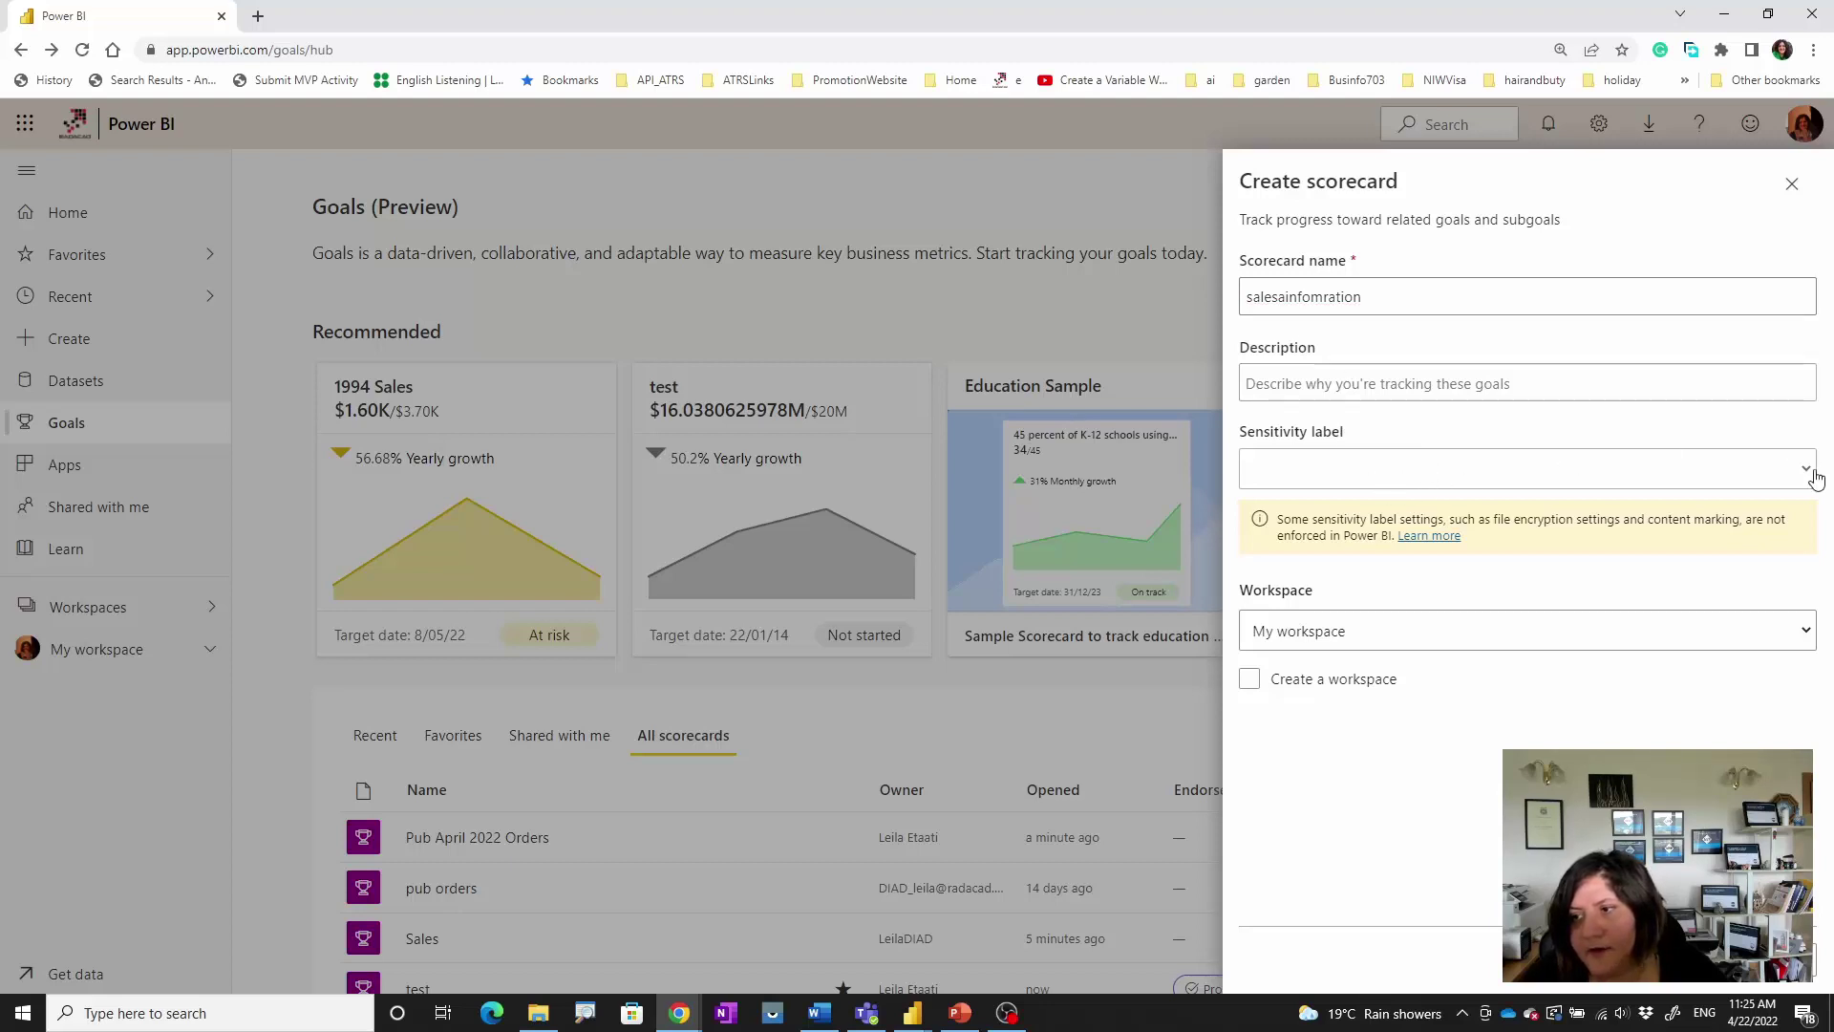
left_click(1390, 382)
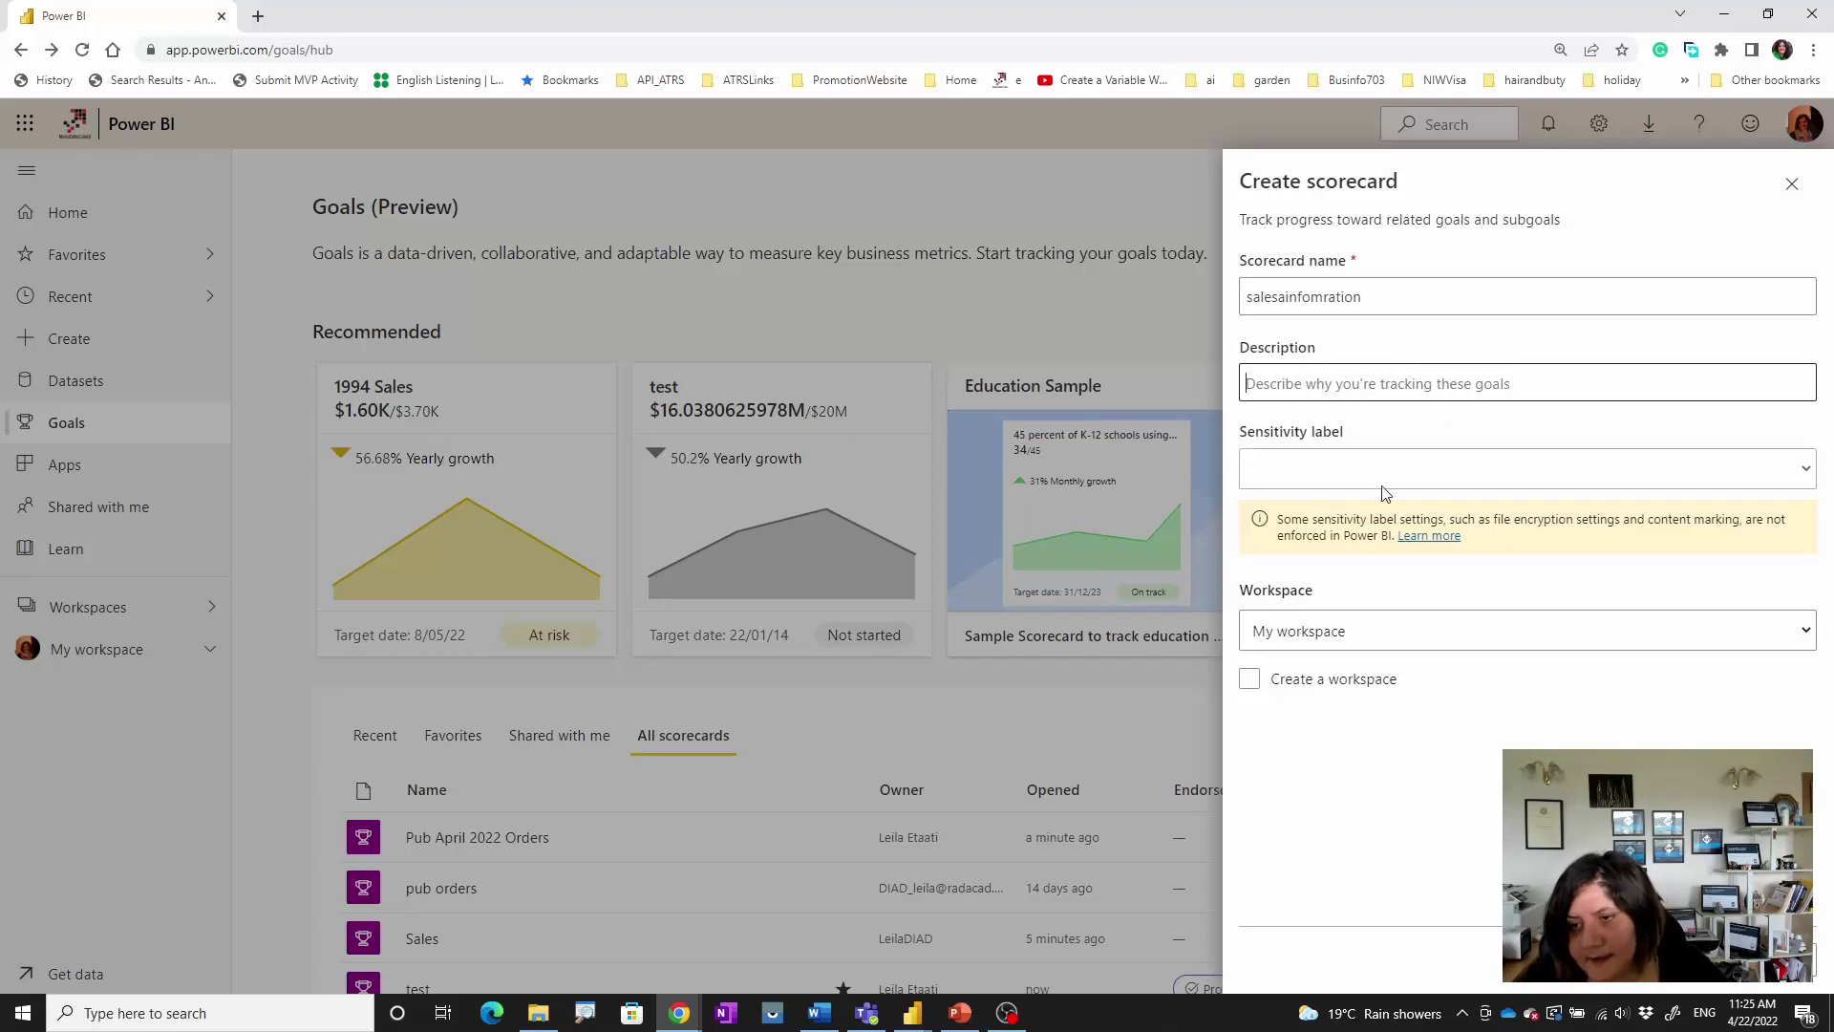
left_click(1334, 633)
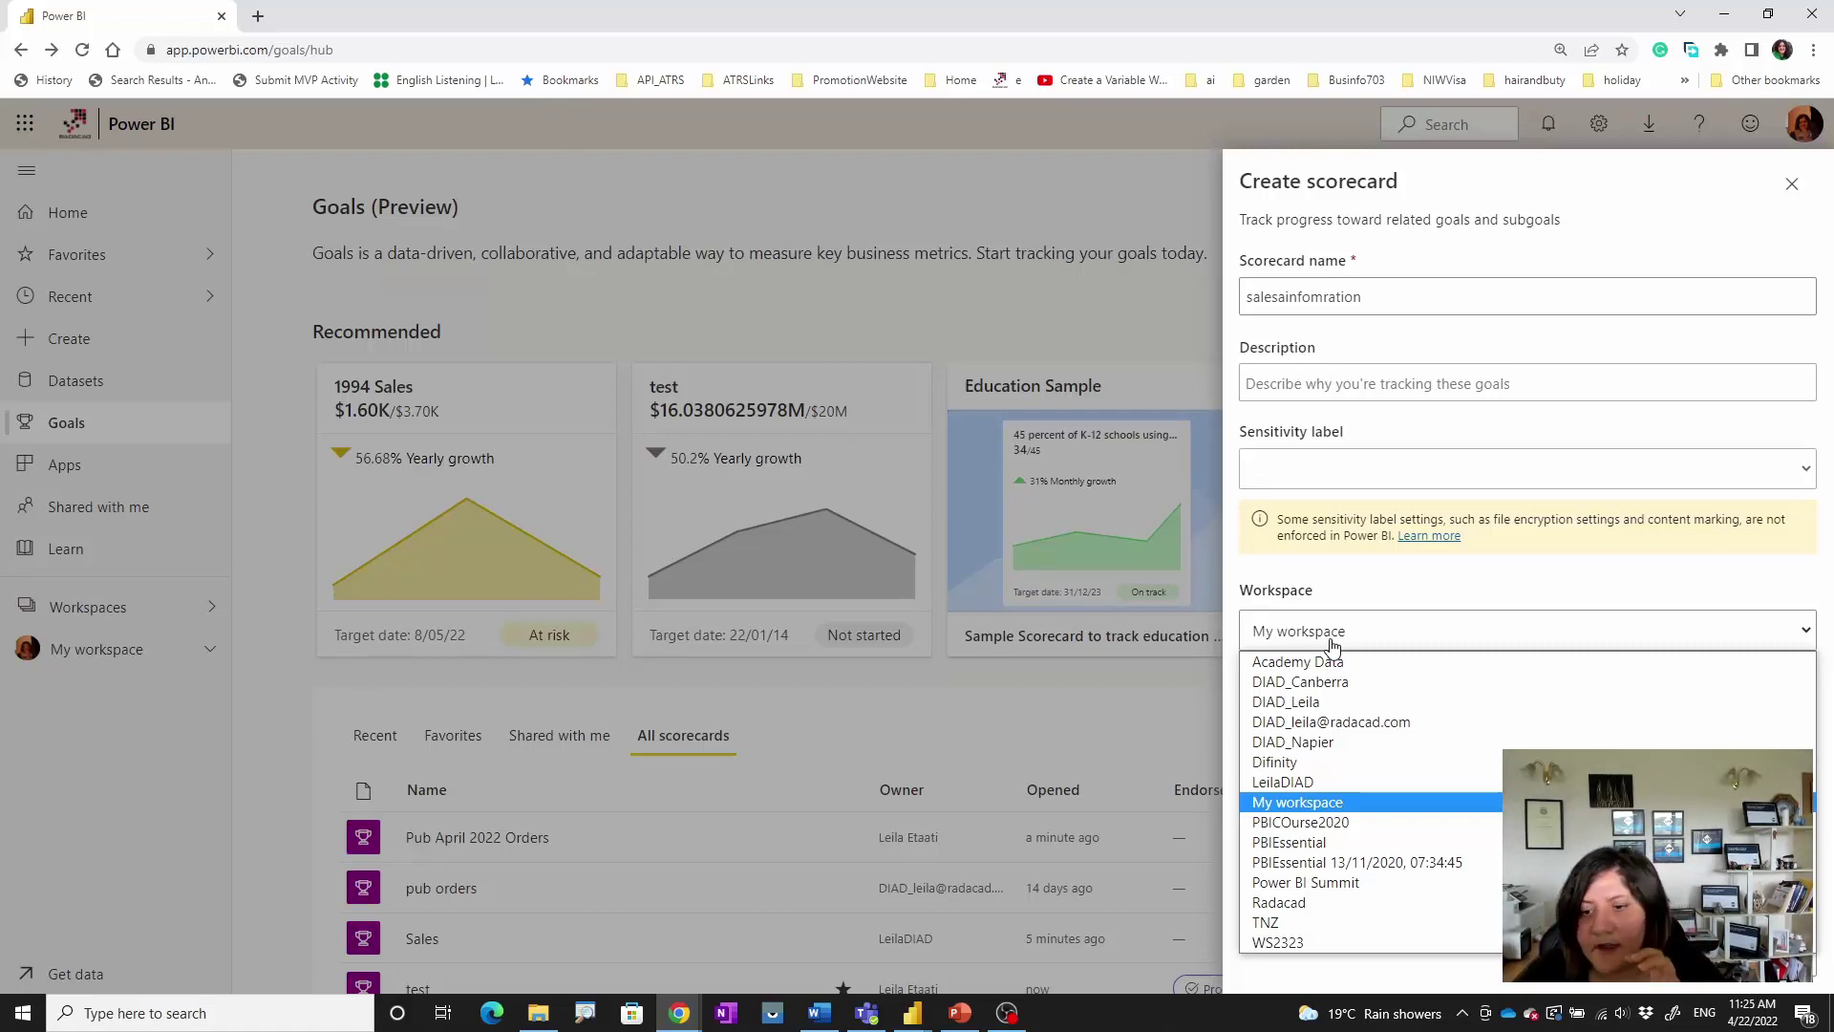
left_click(1343, 805)
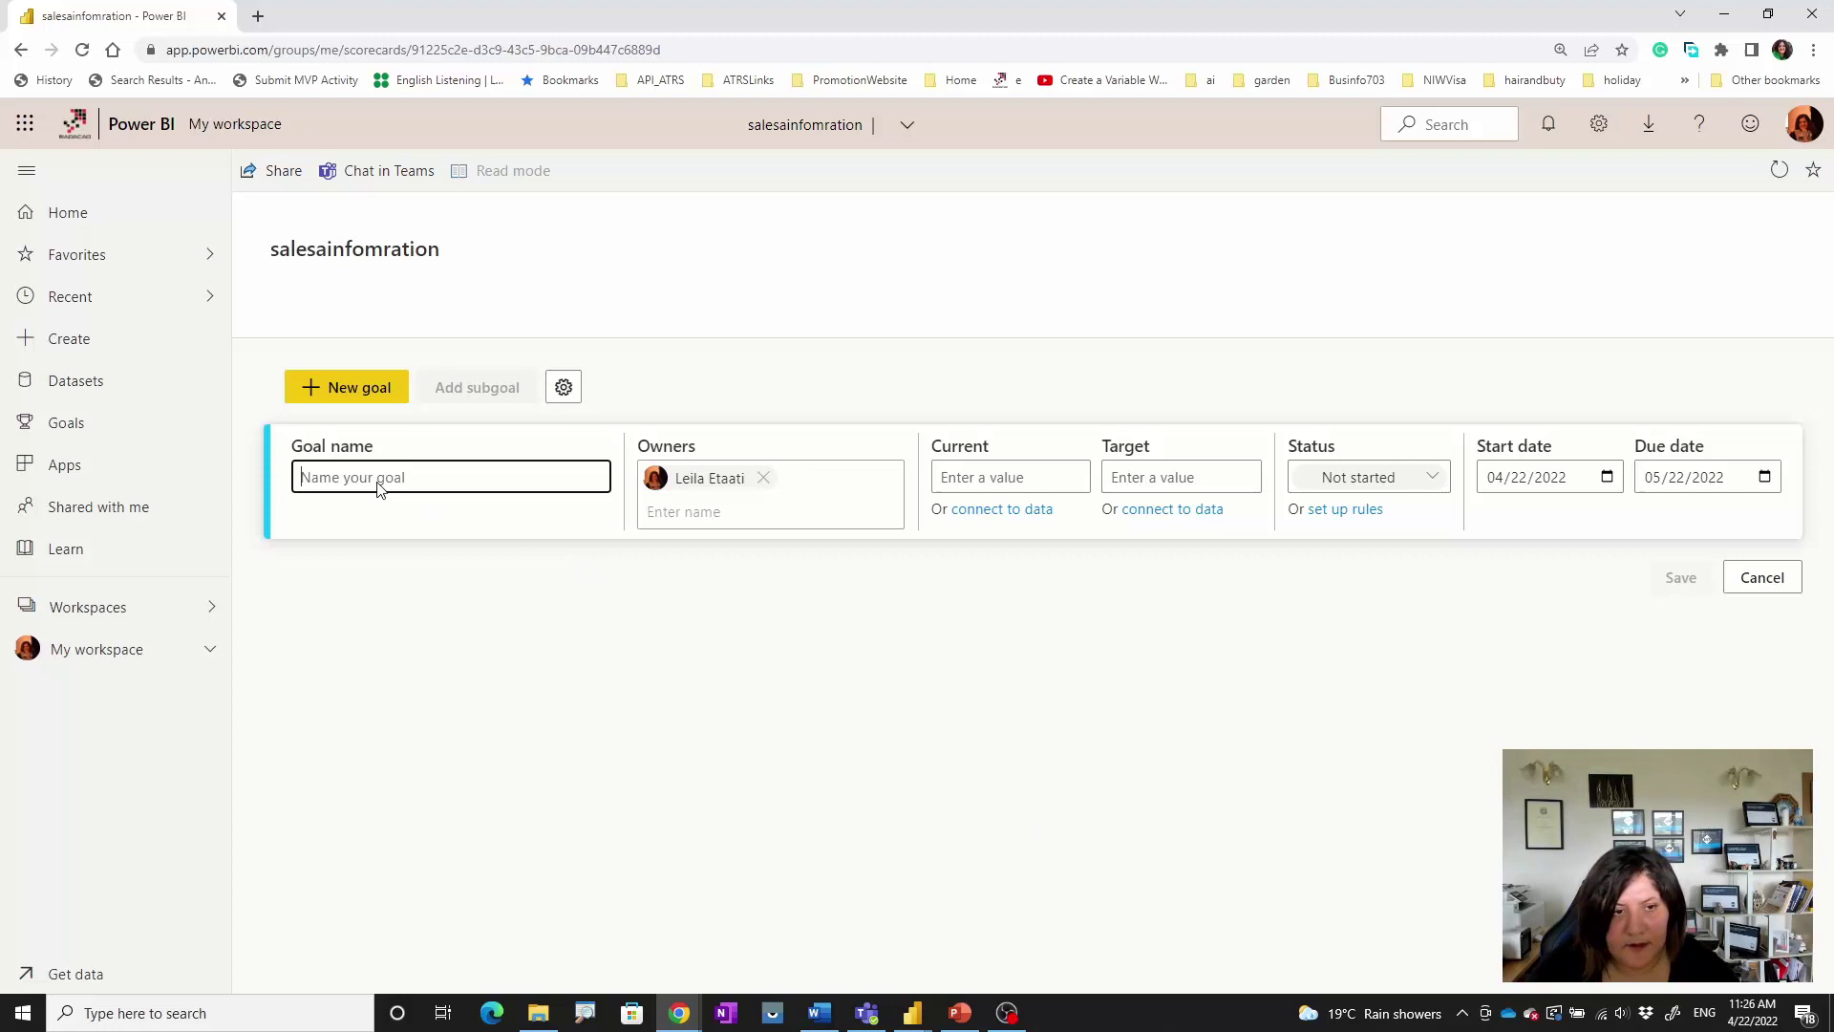
- Name the first goal 'Reseller sales goals in 2008'
type("Sal")
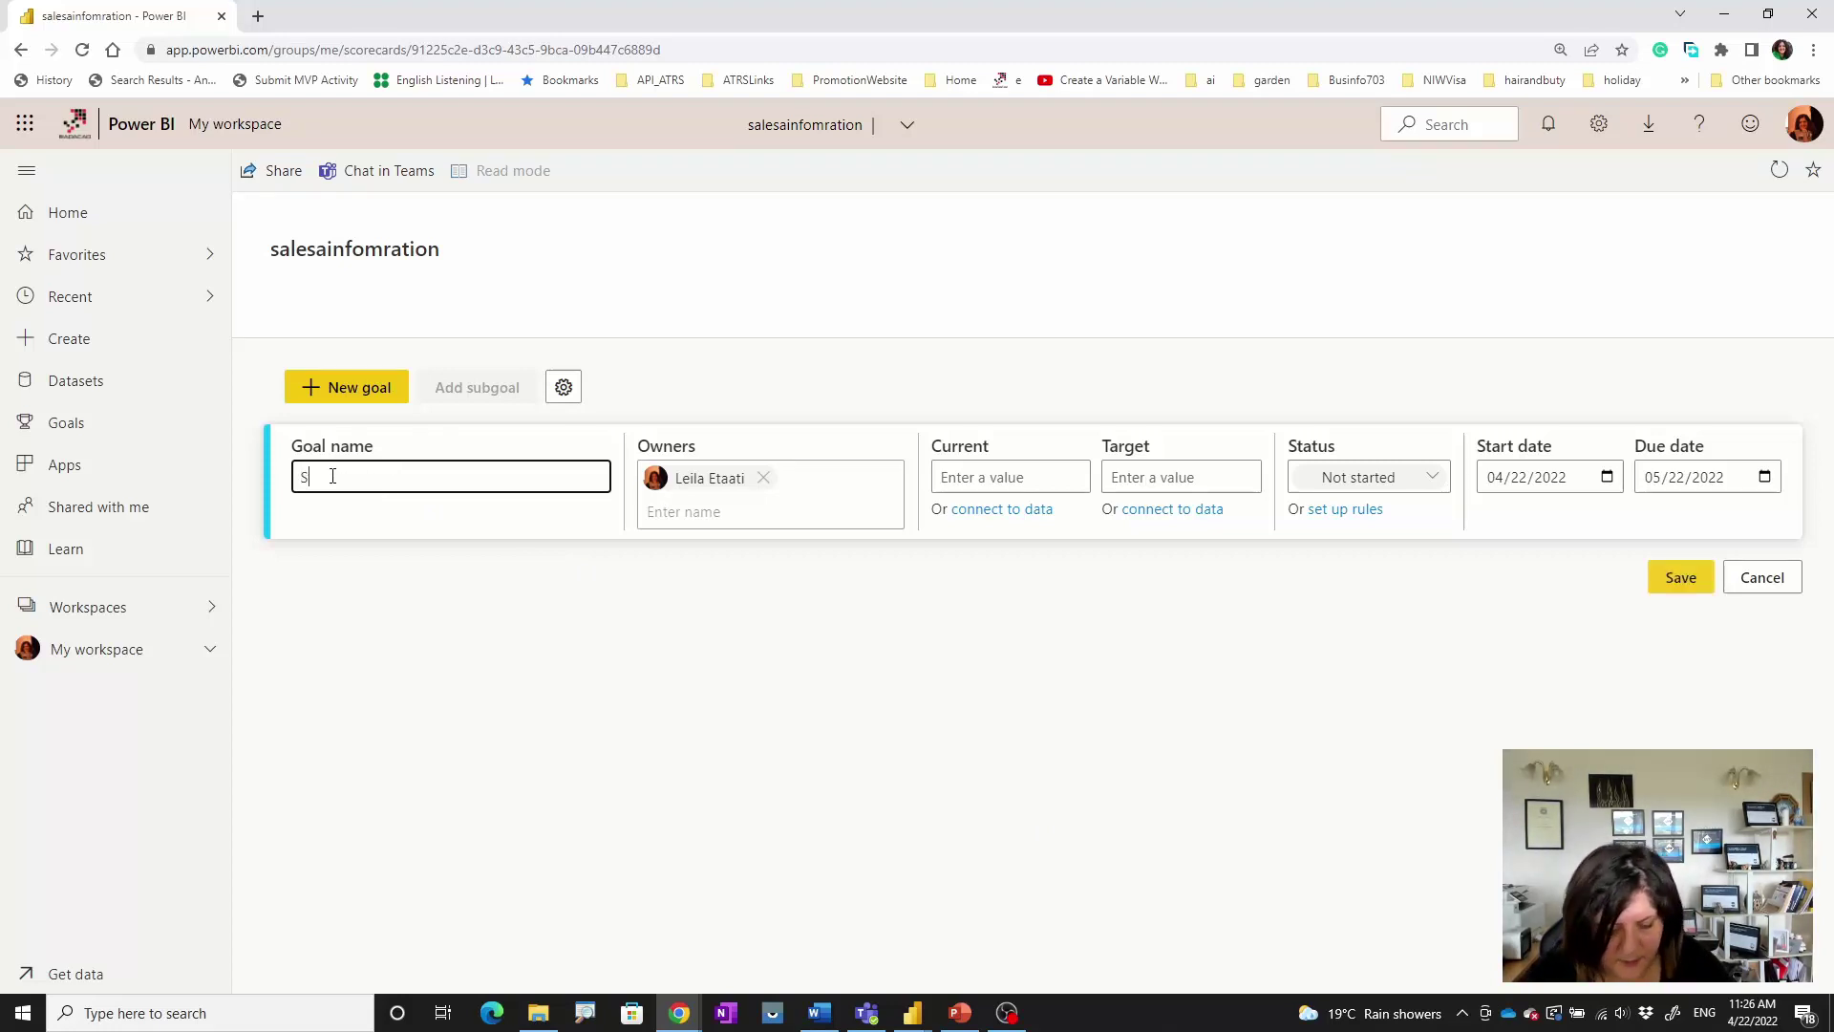
key("BackSpace")
key("BackSpace")
key("BackSpace")
type("s")
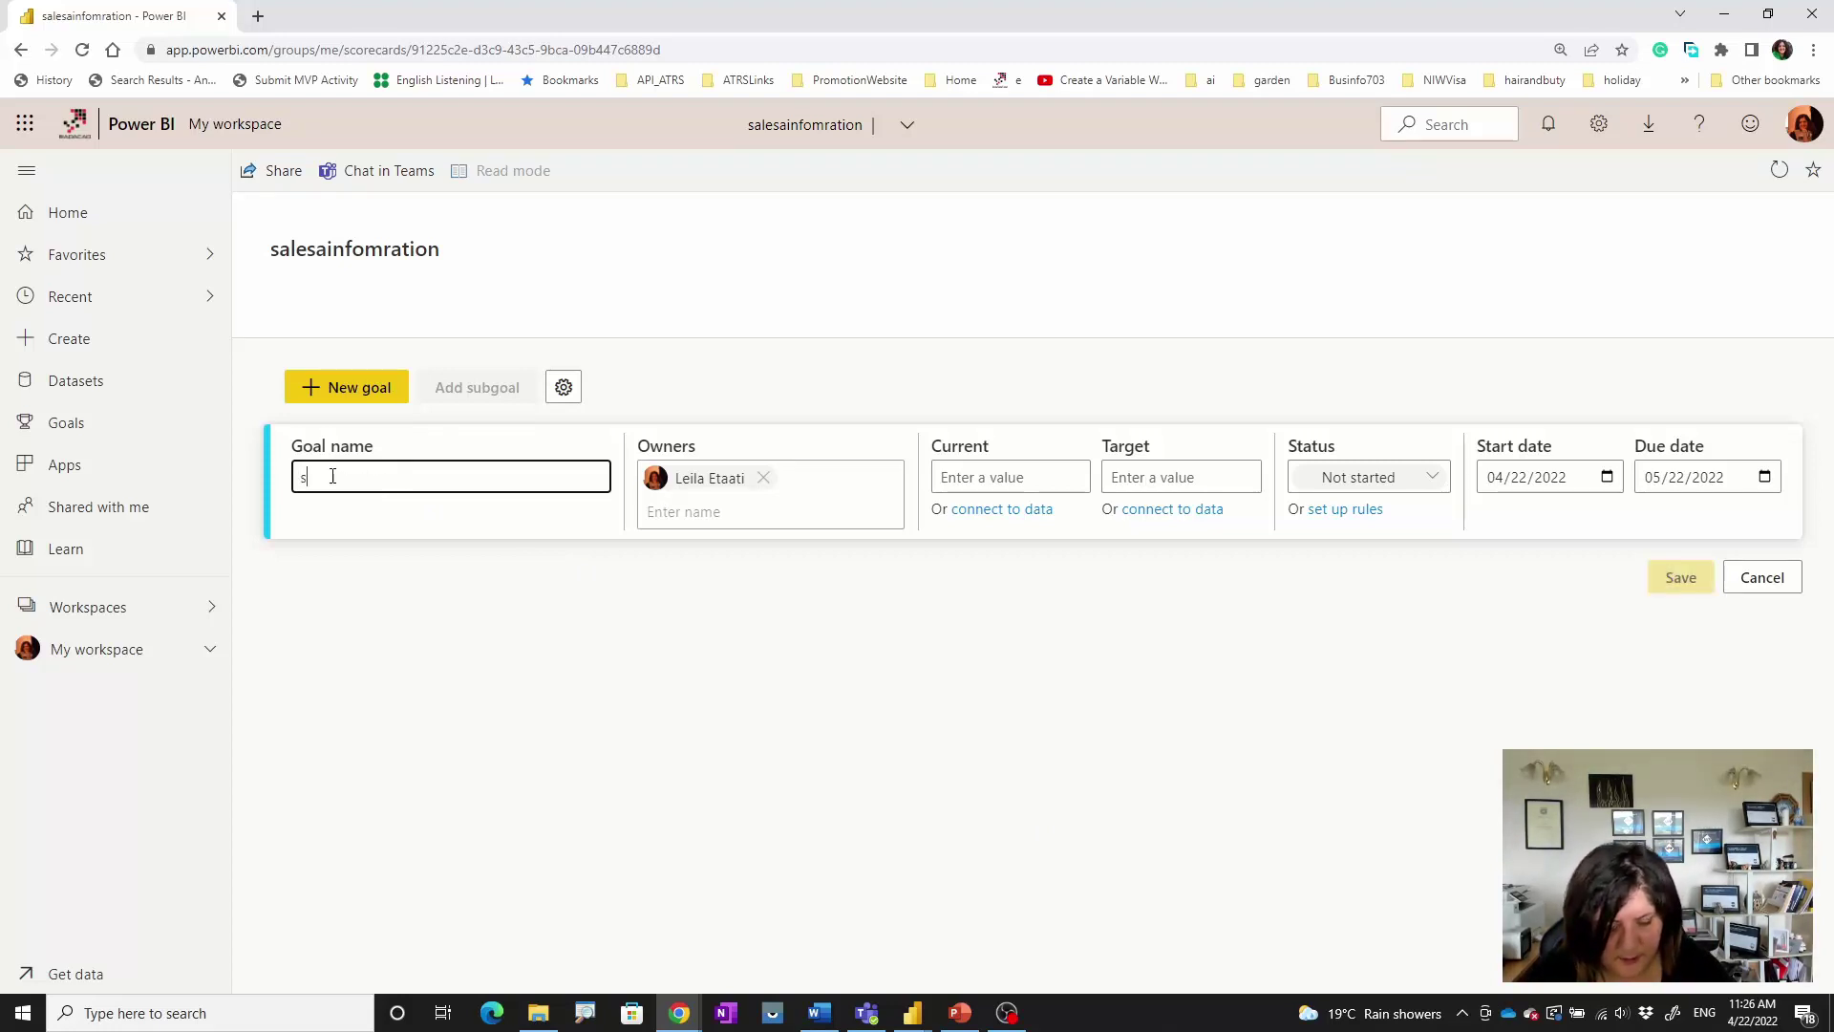
type("alesIN")
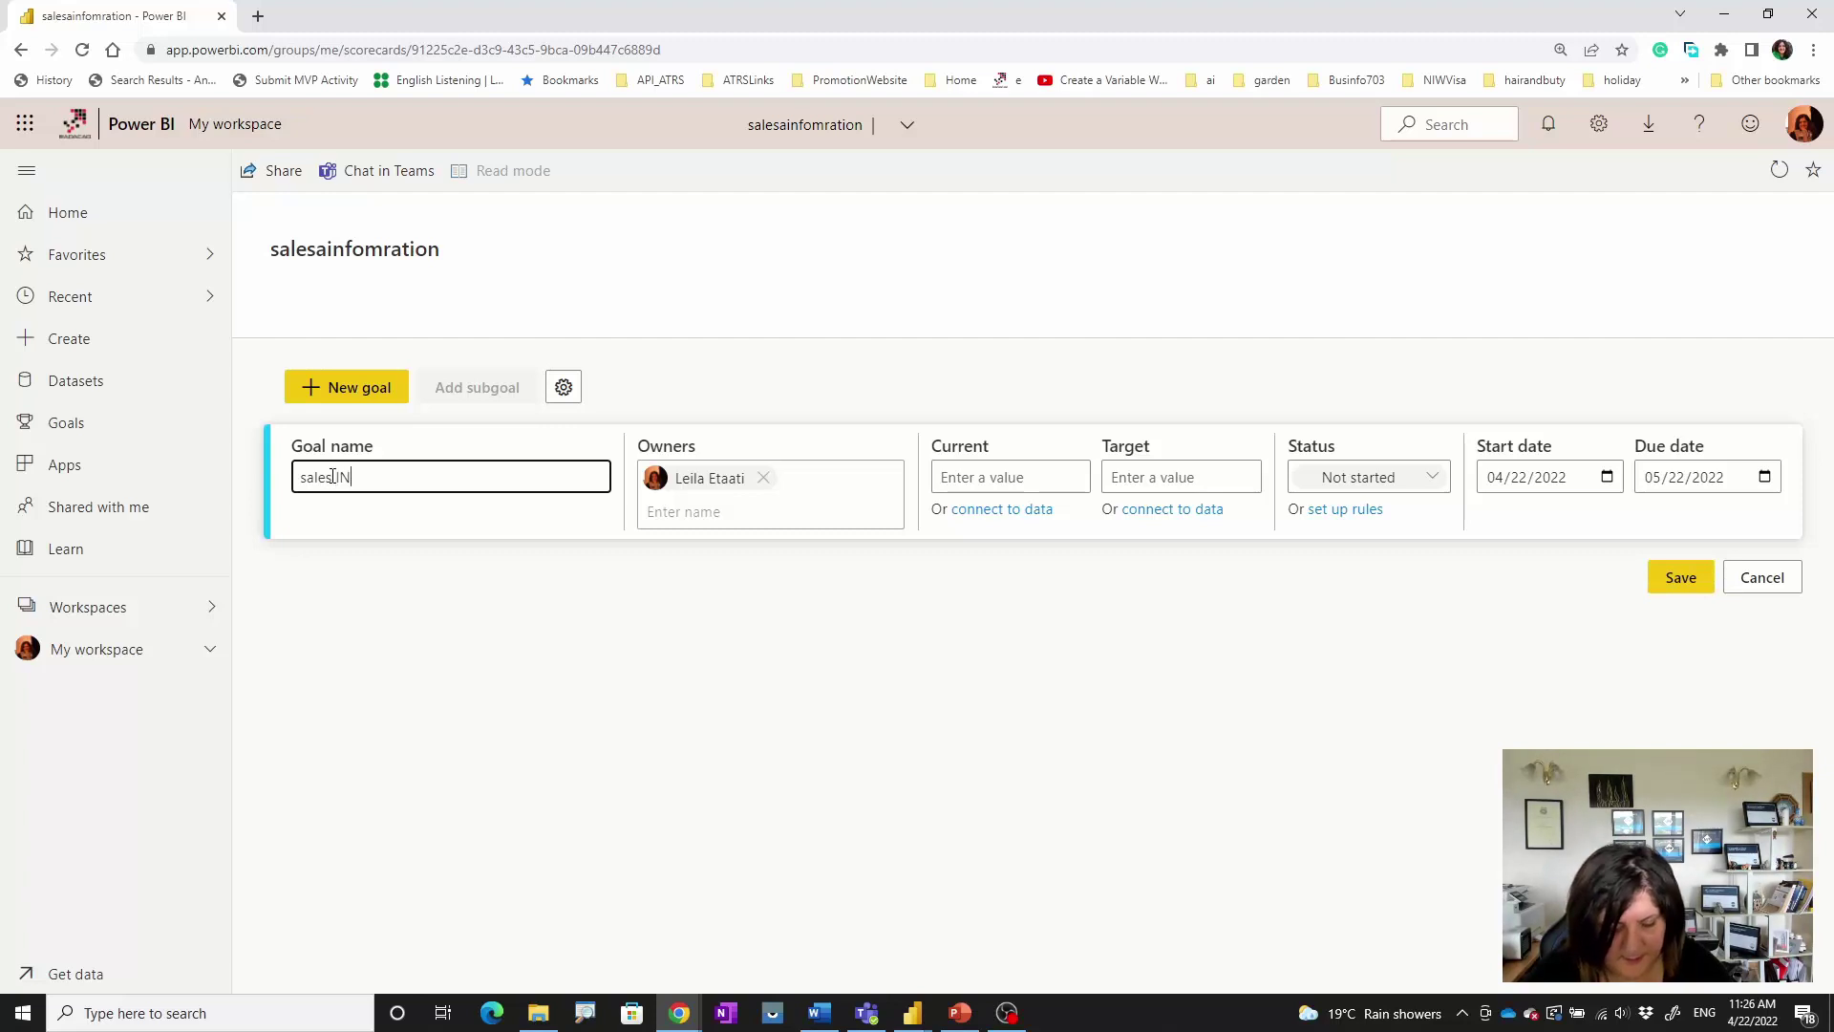
key("BackSpace")
key("BackSpace")
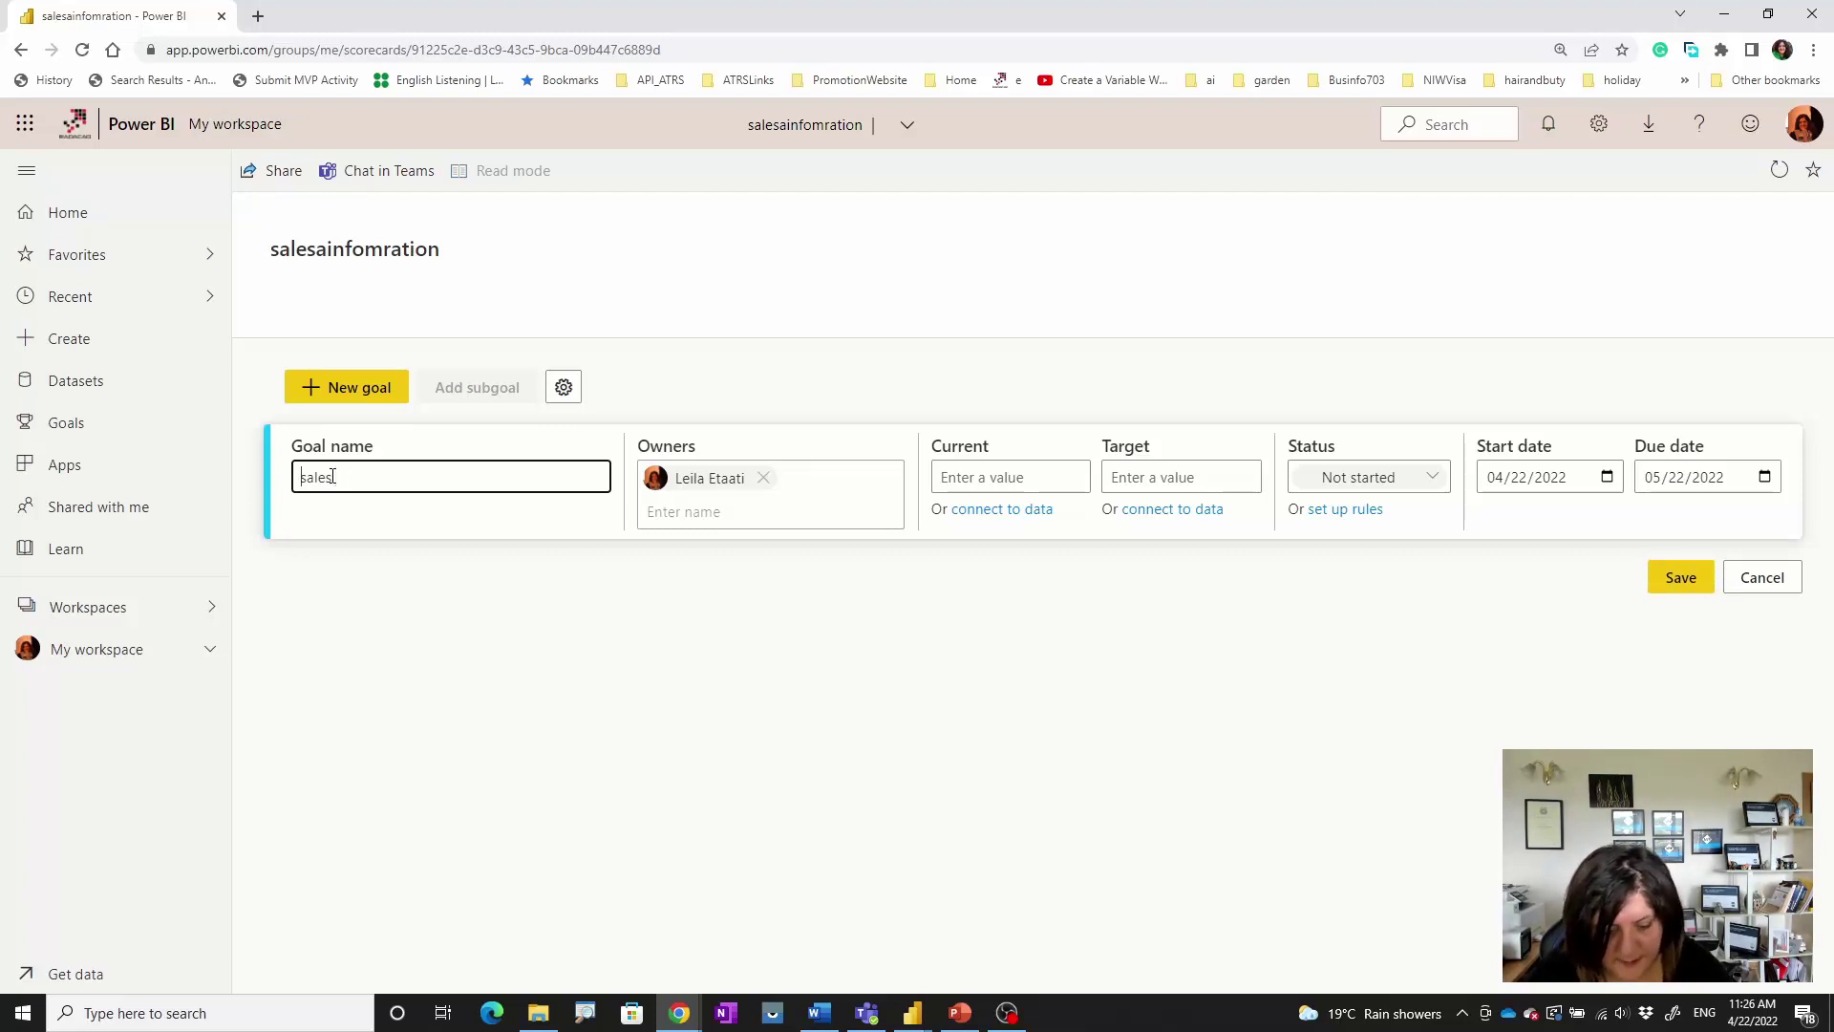
type("re")
key("BackSpace")
key("BackSpace")
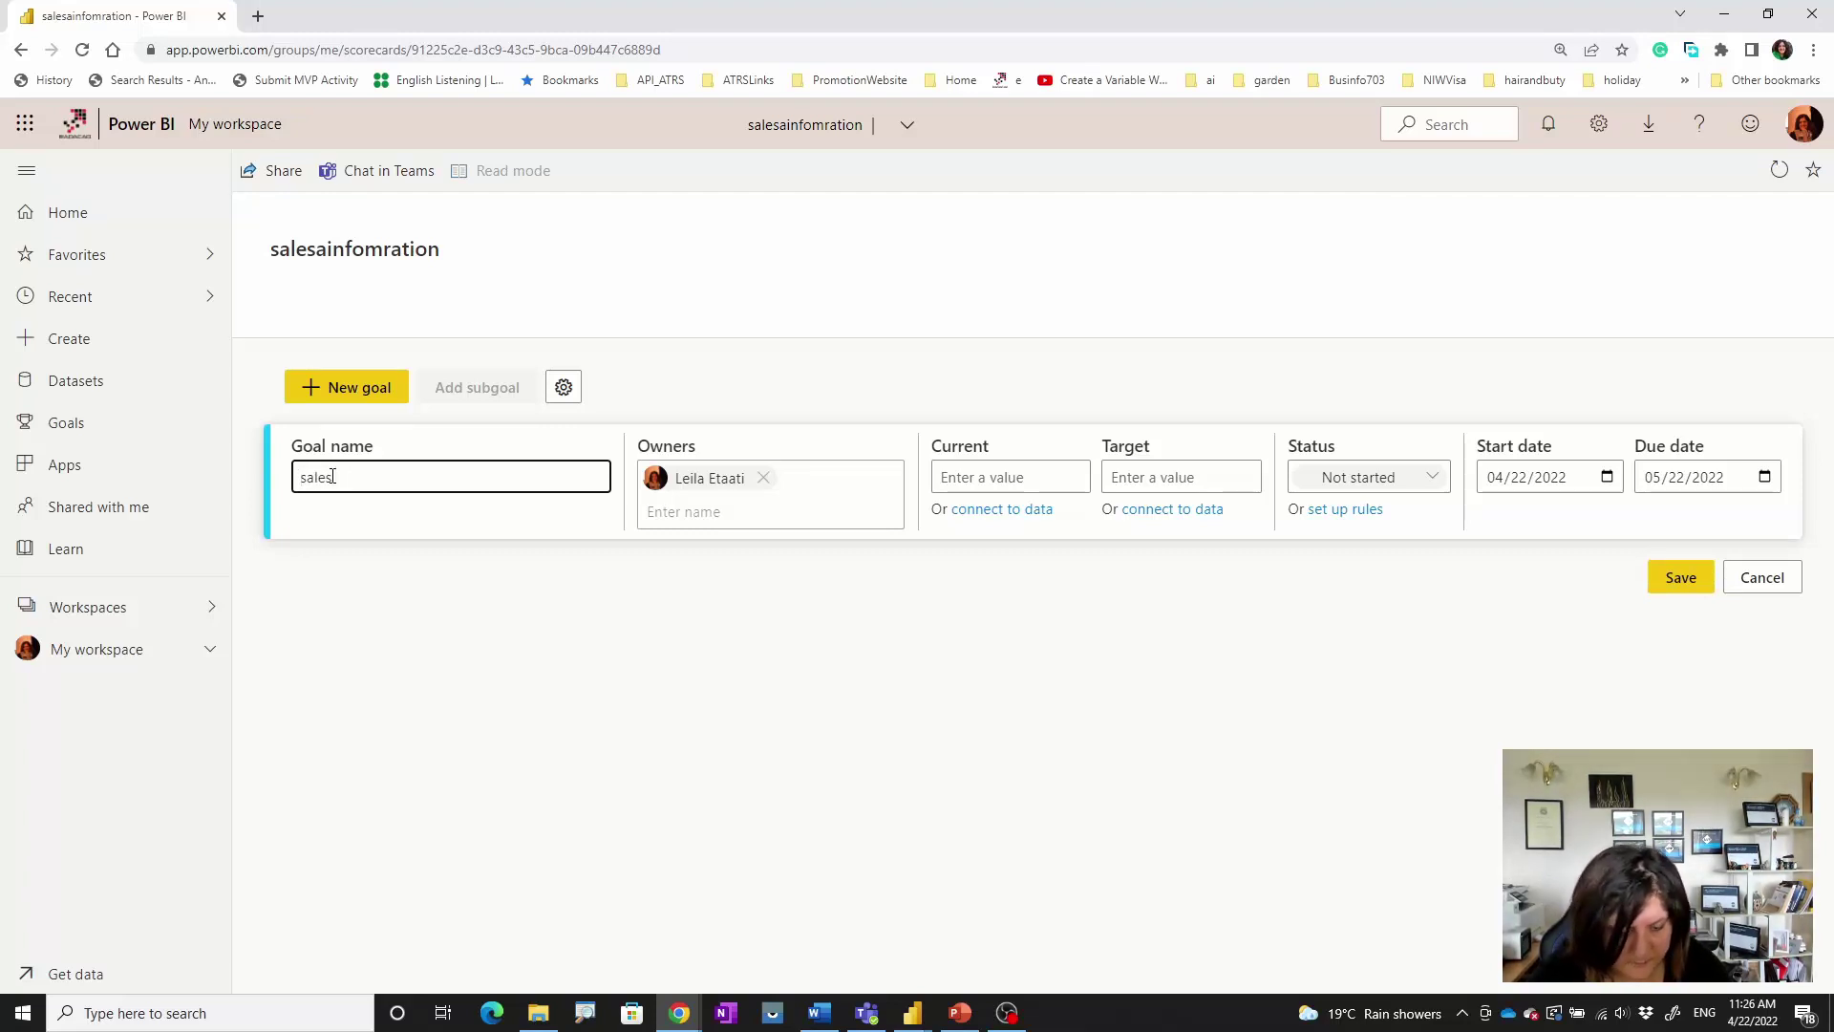
type("Reseller sales ")
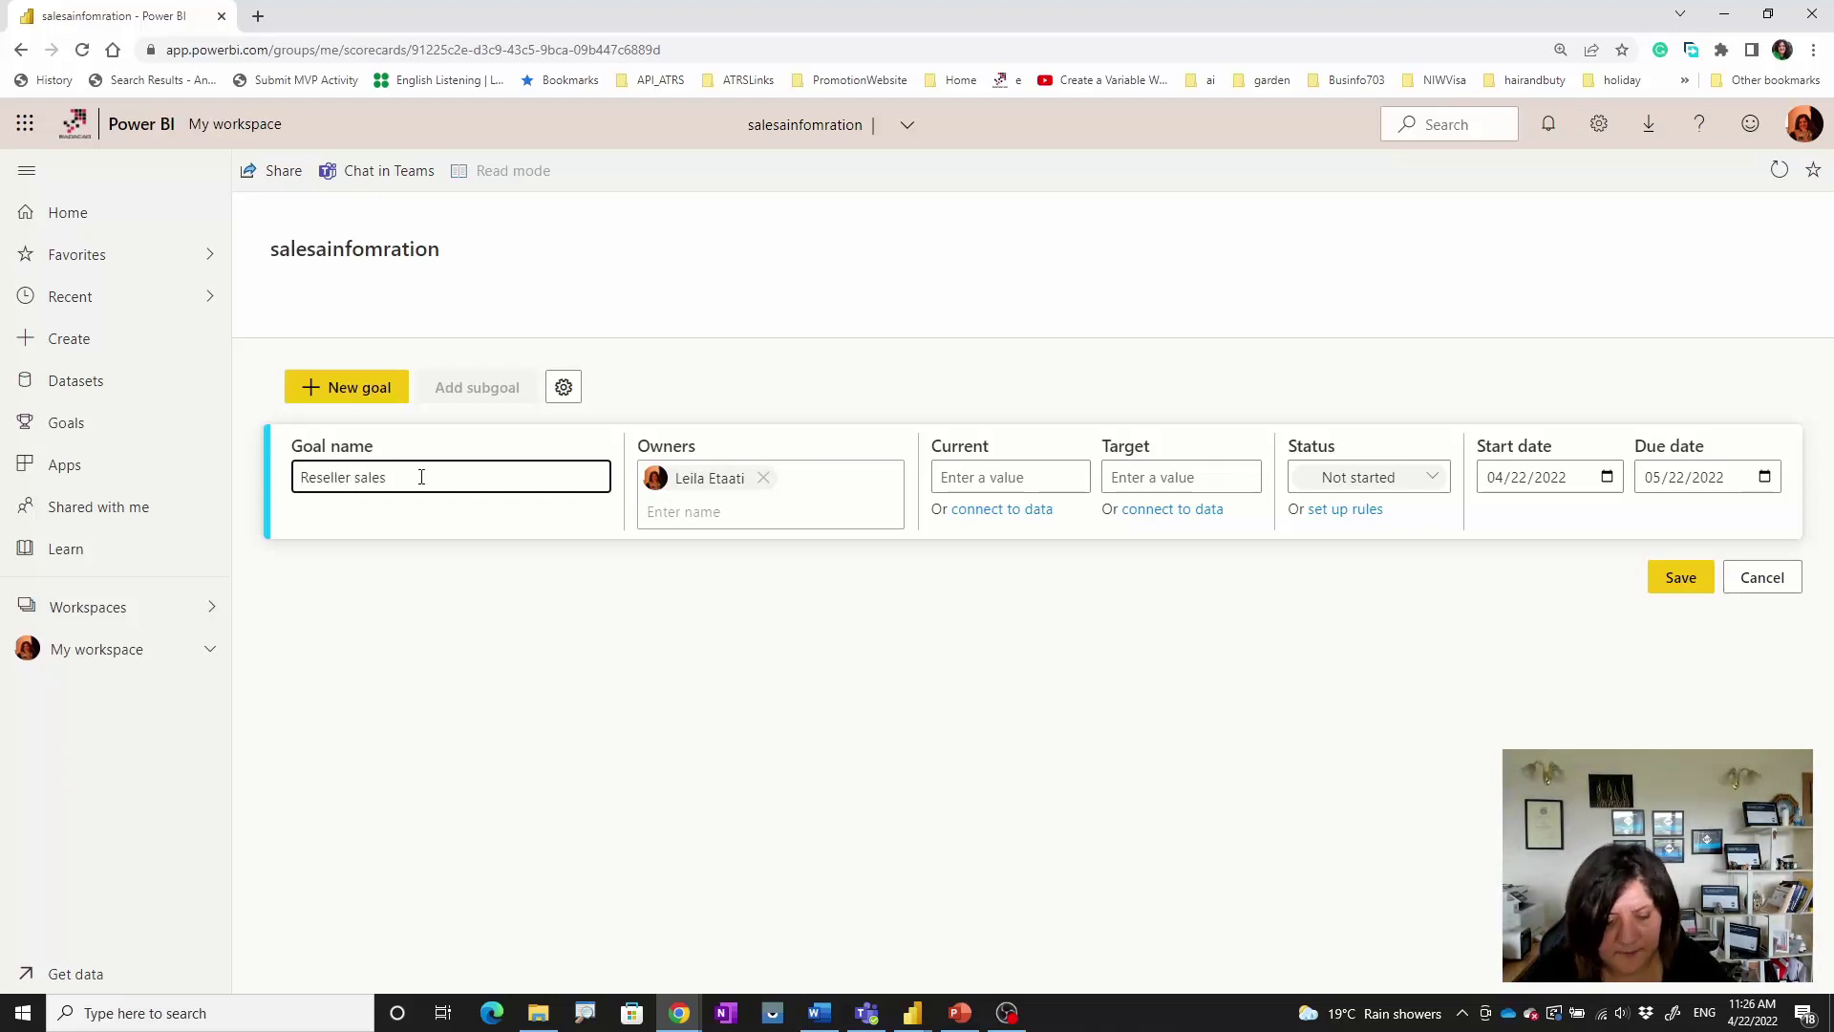
type("goals in 200")
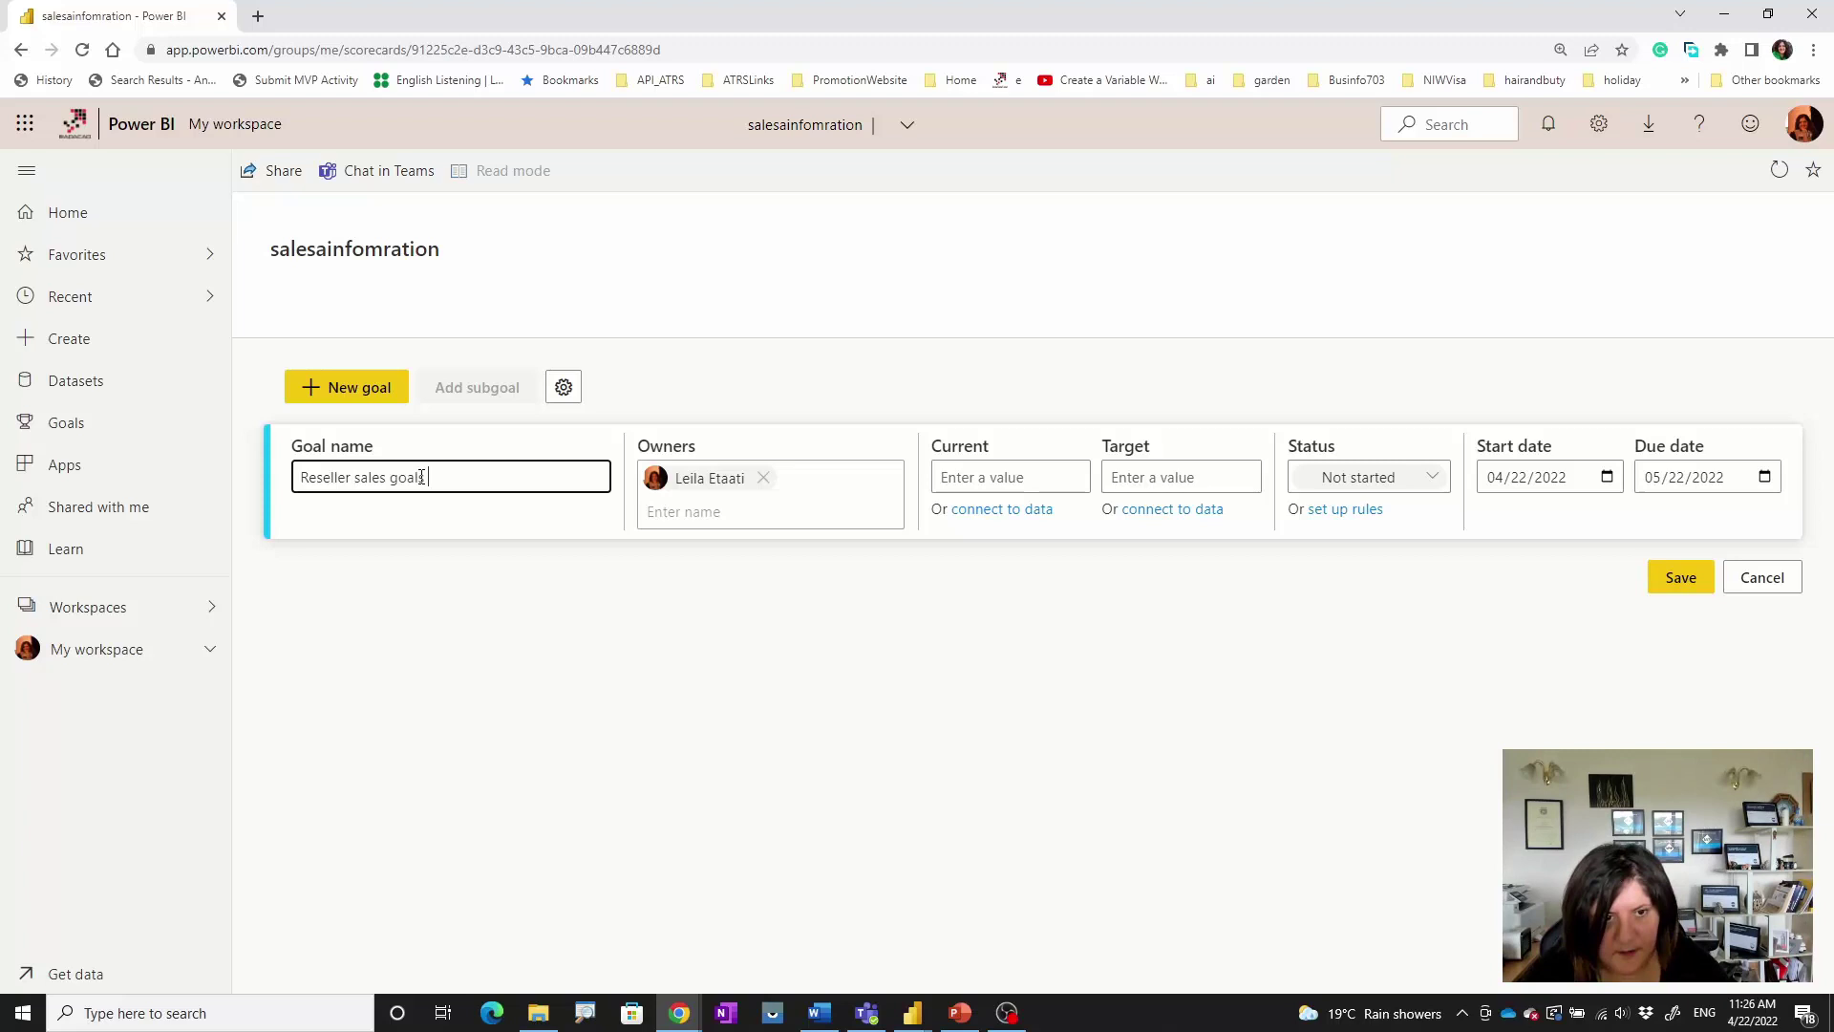
type("8")
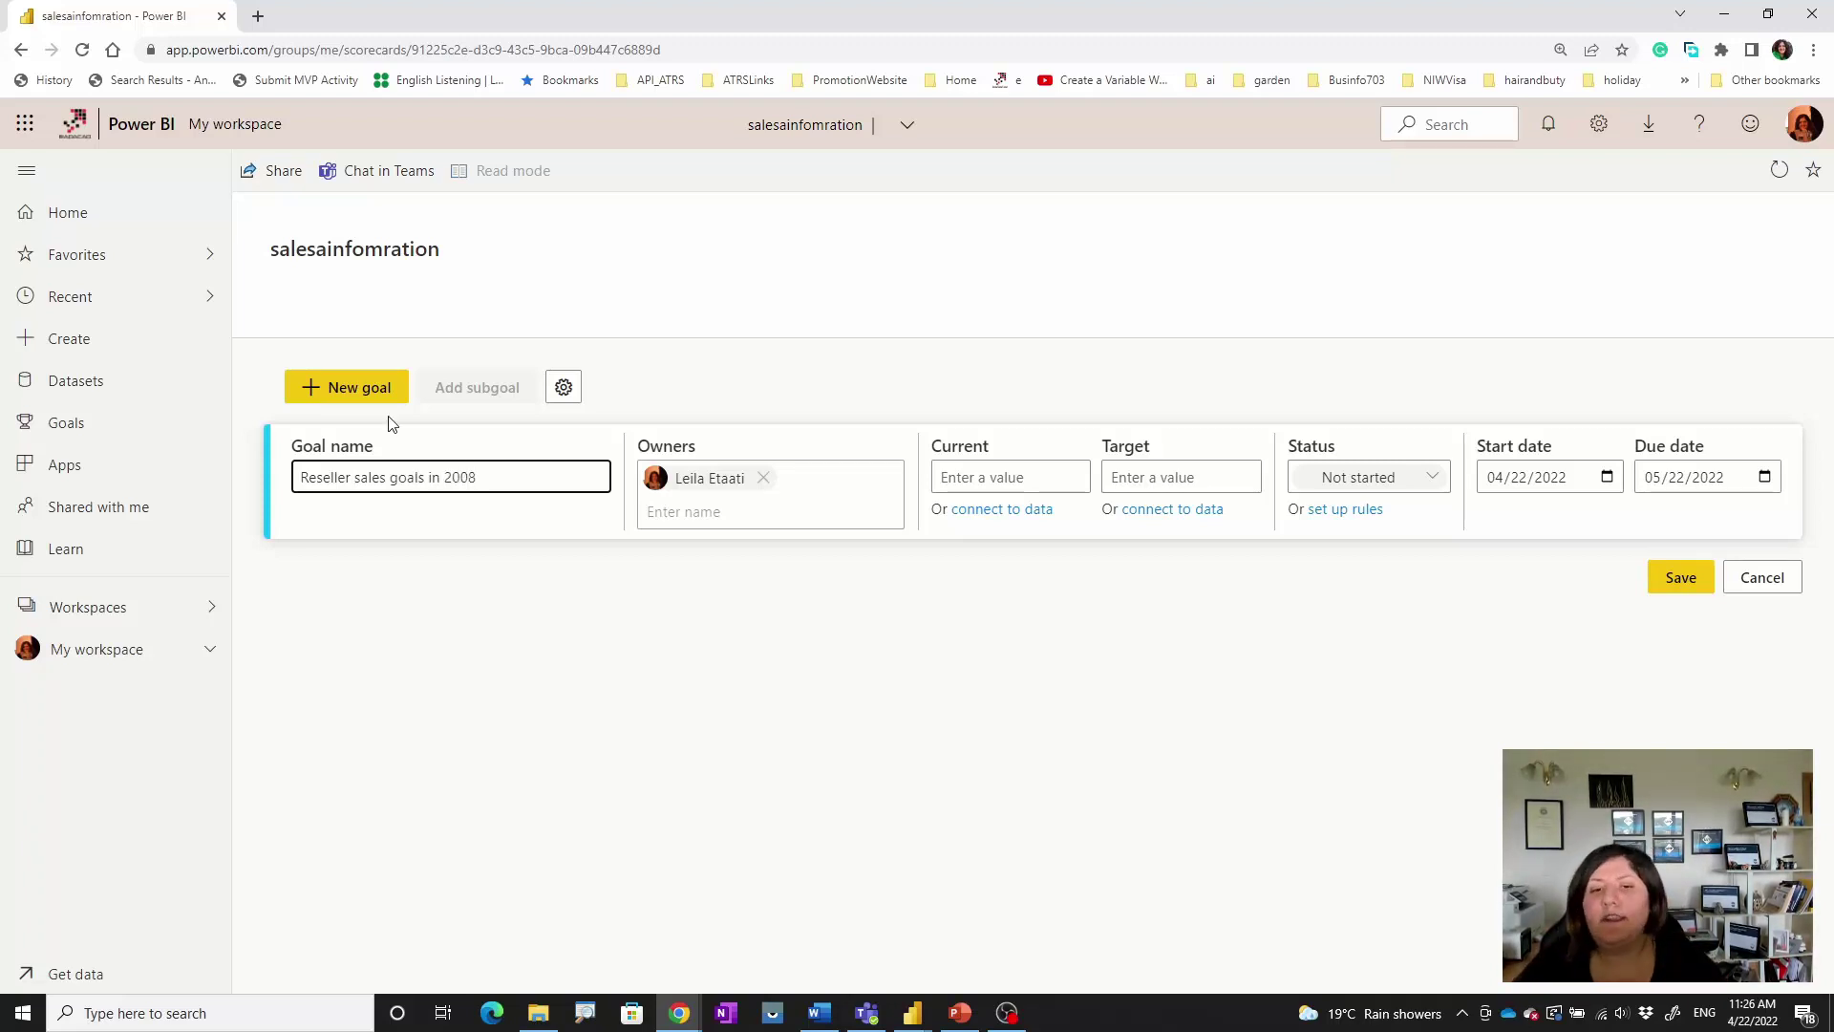
- Search the Owners box for another owner's name, then clear the search
left_click(670, 508)
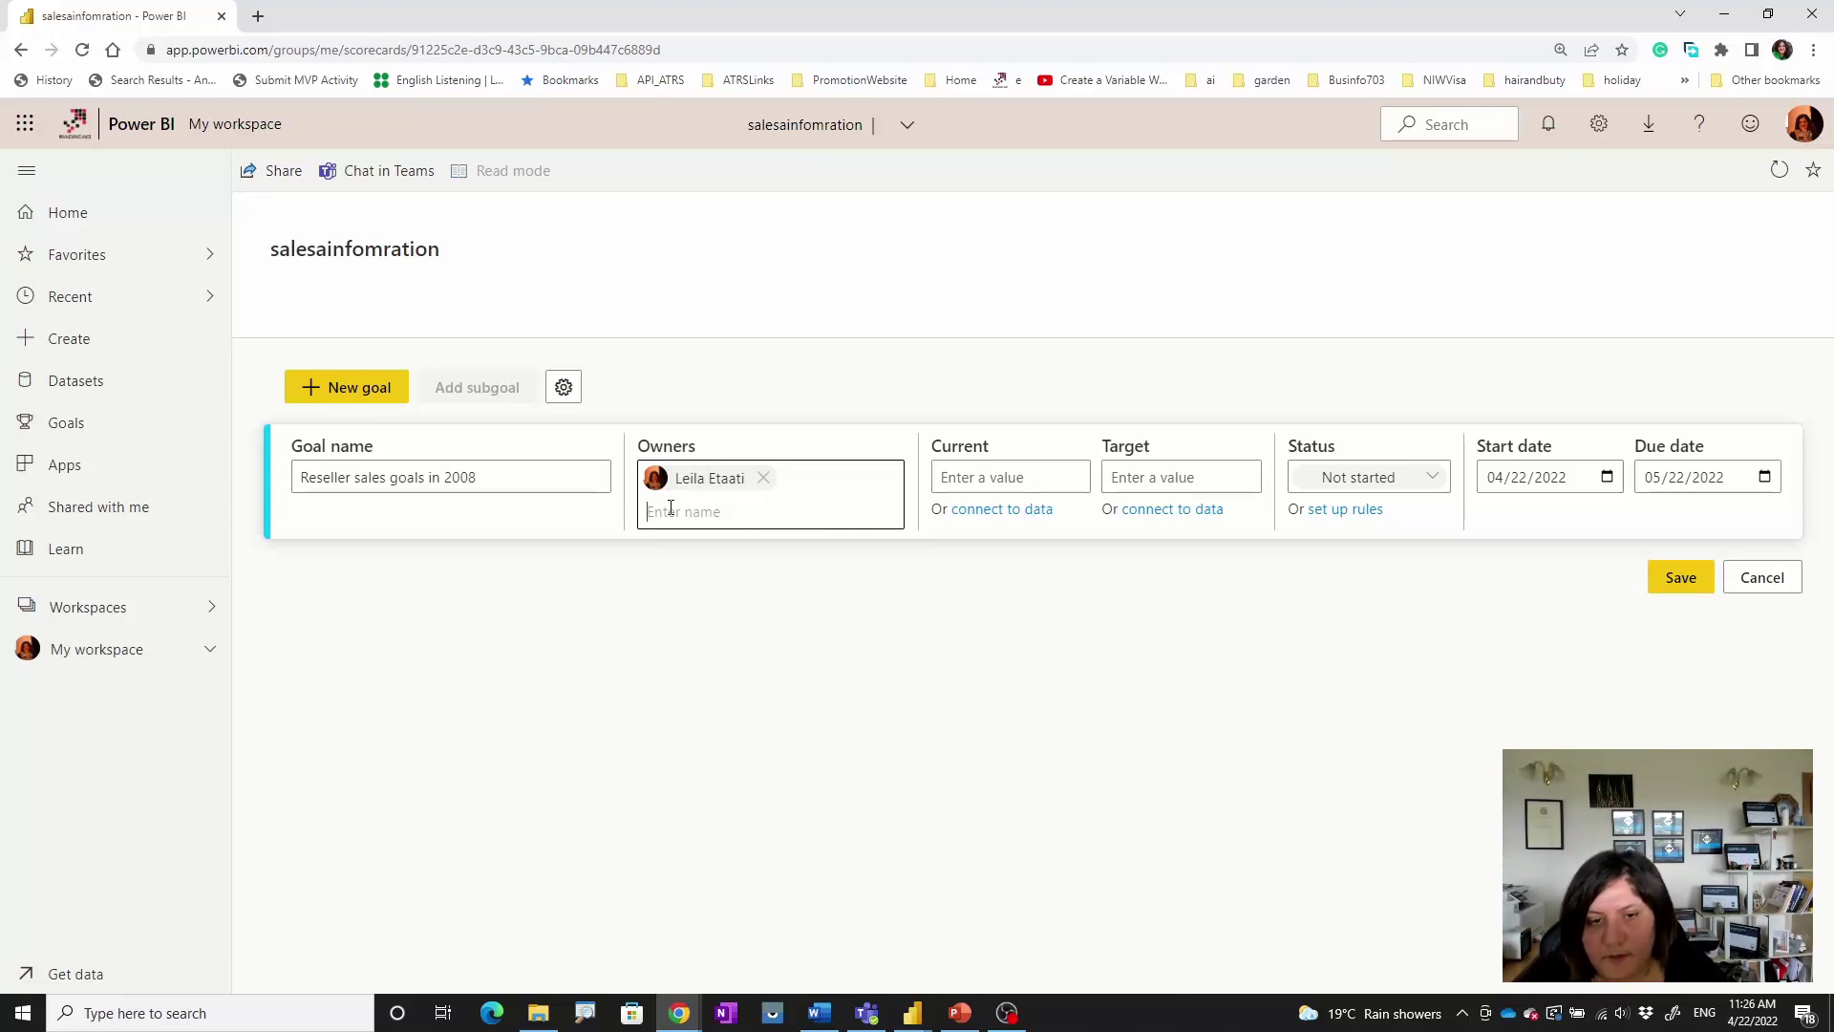
type("leila")
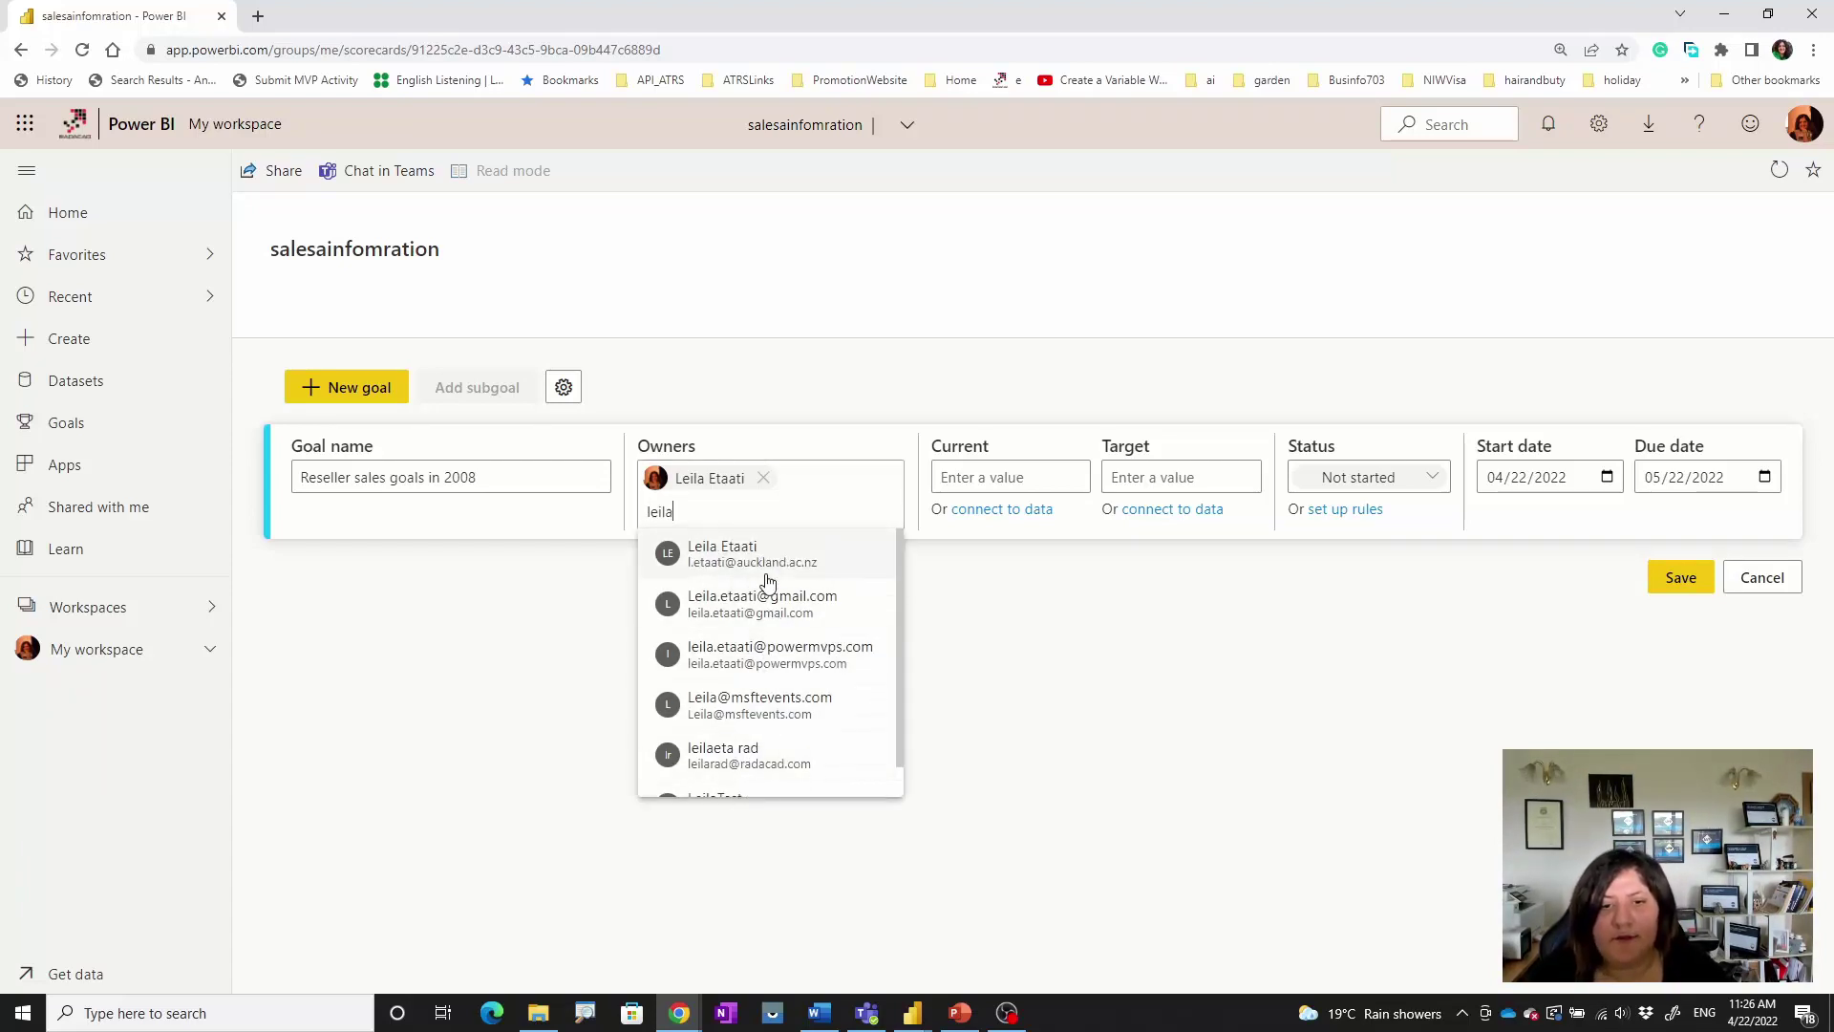
key("BackSpace")
key("BackSpace")
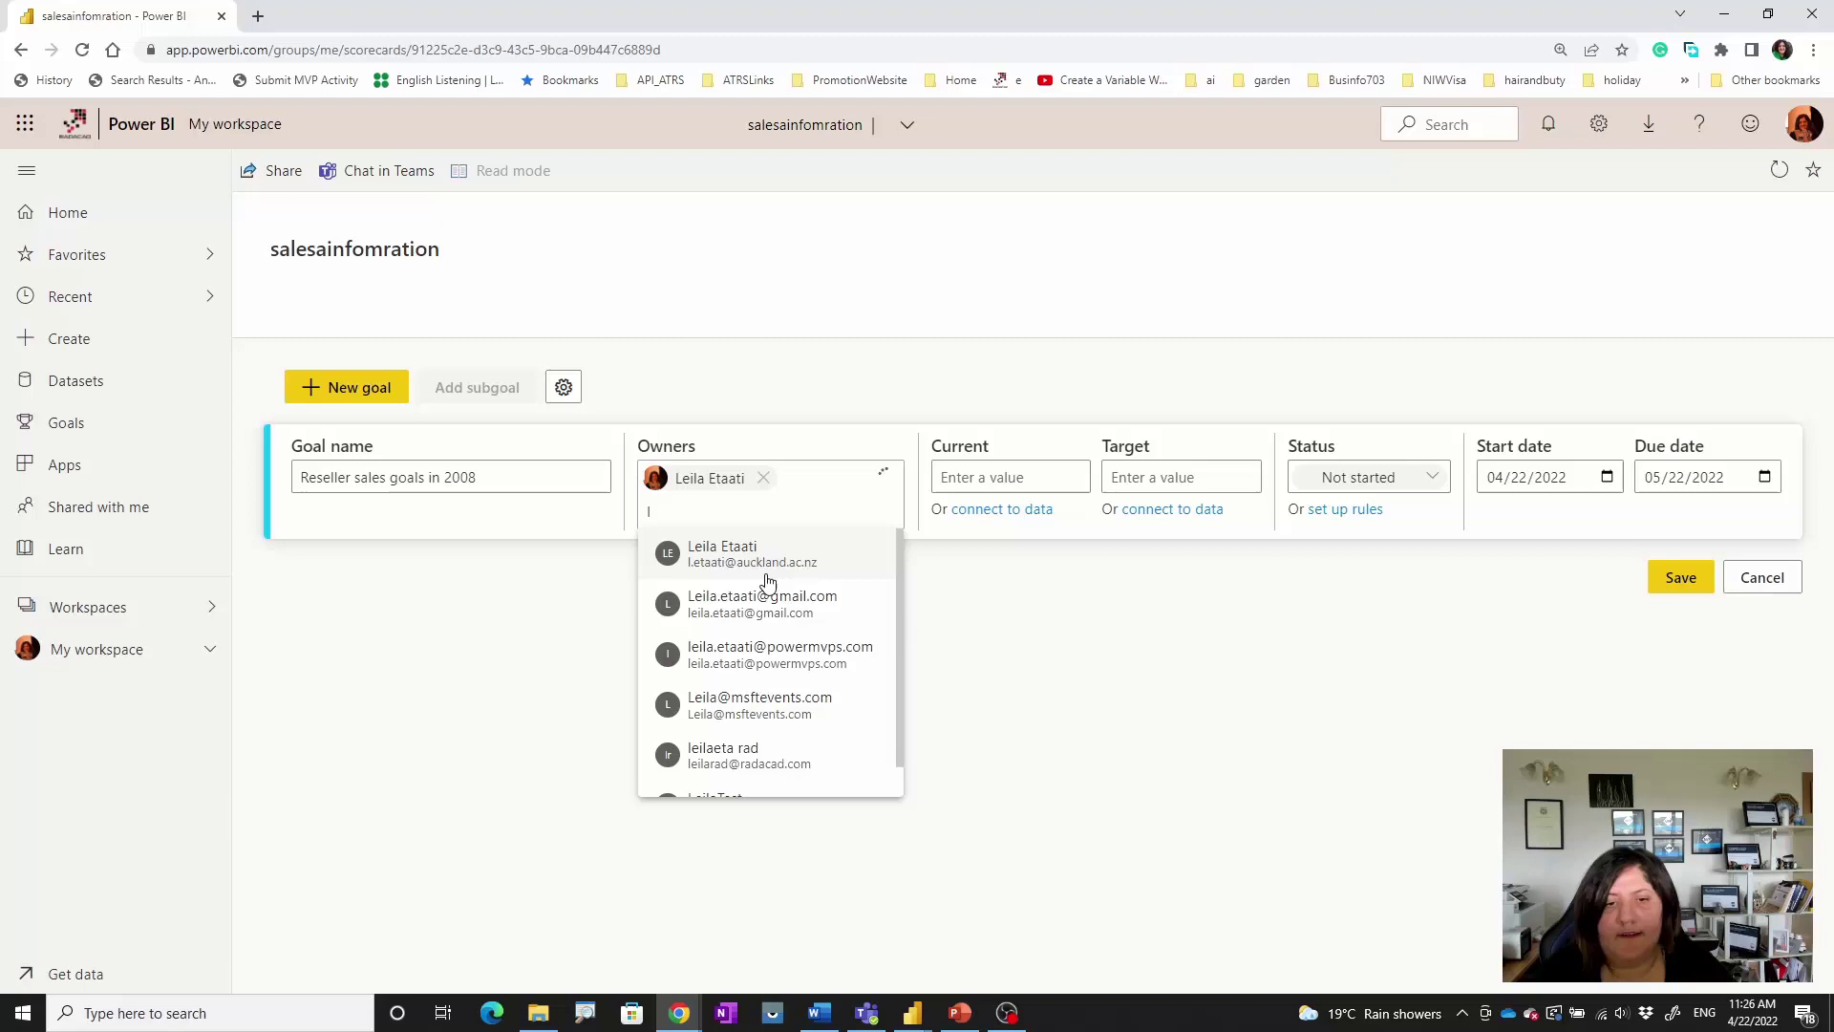
key("BackSpace")
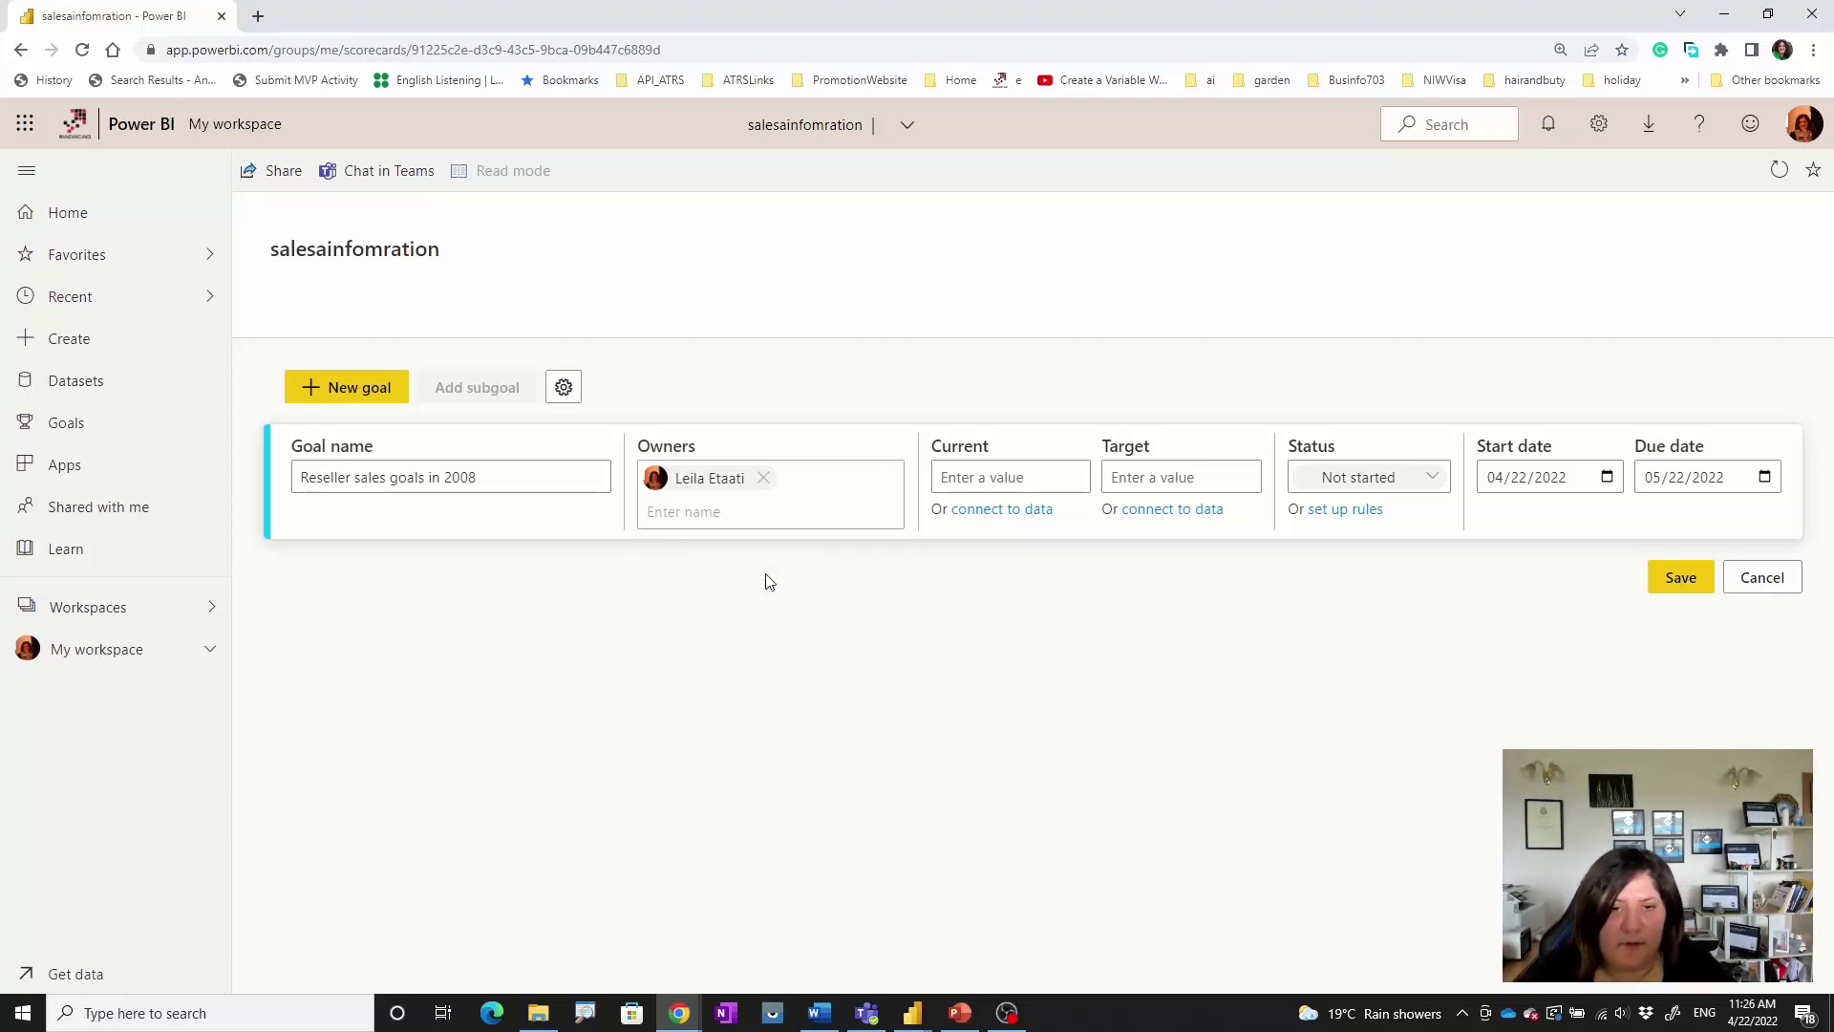
left_click(748, 504)
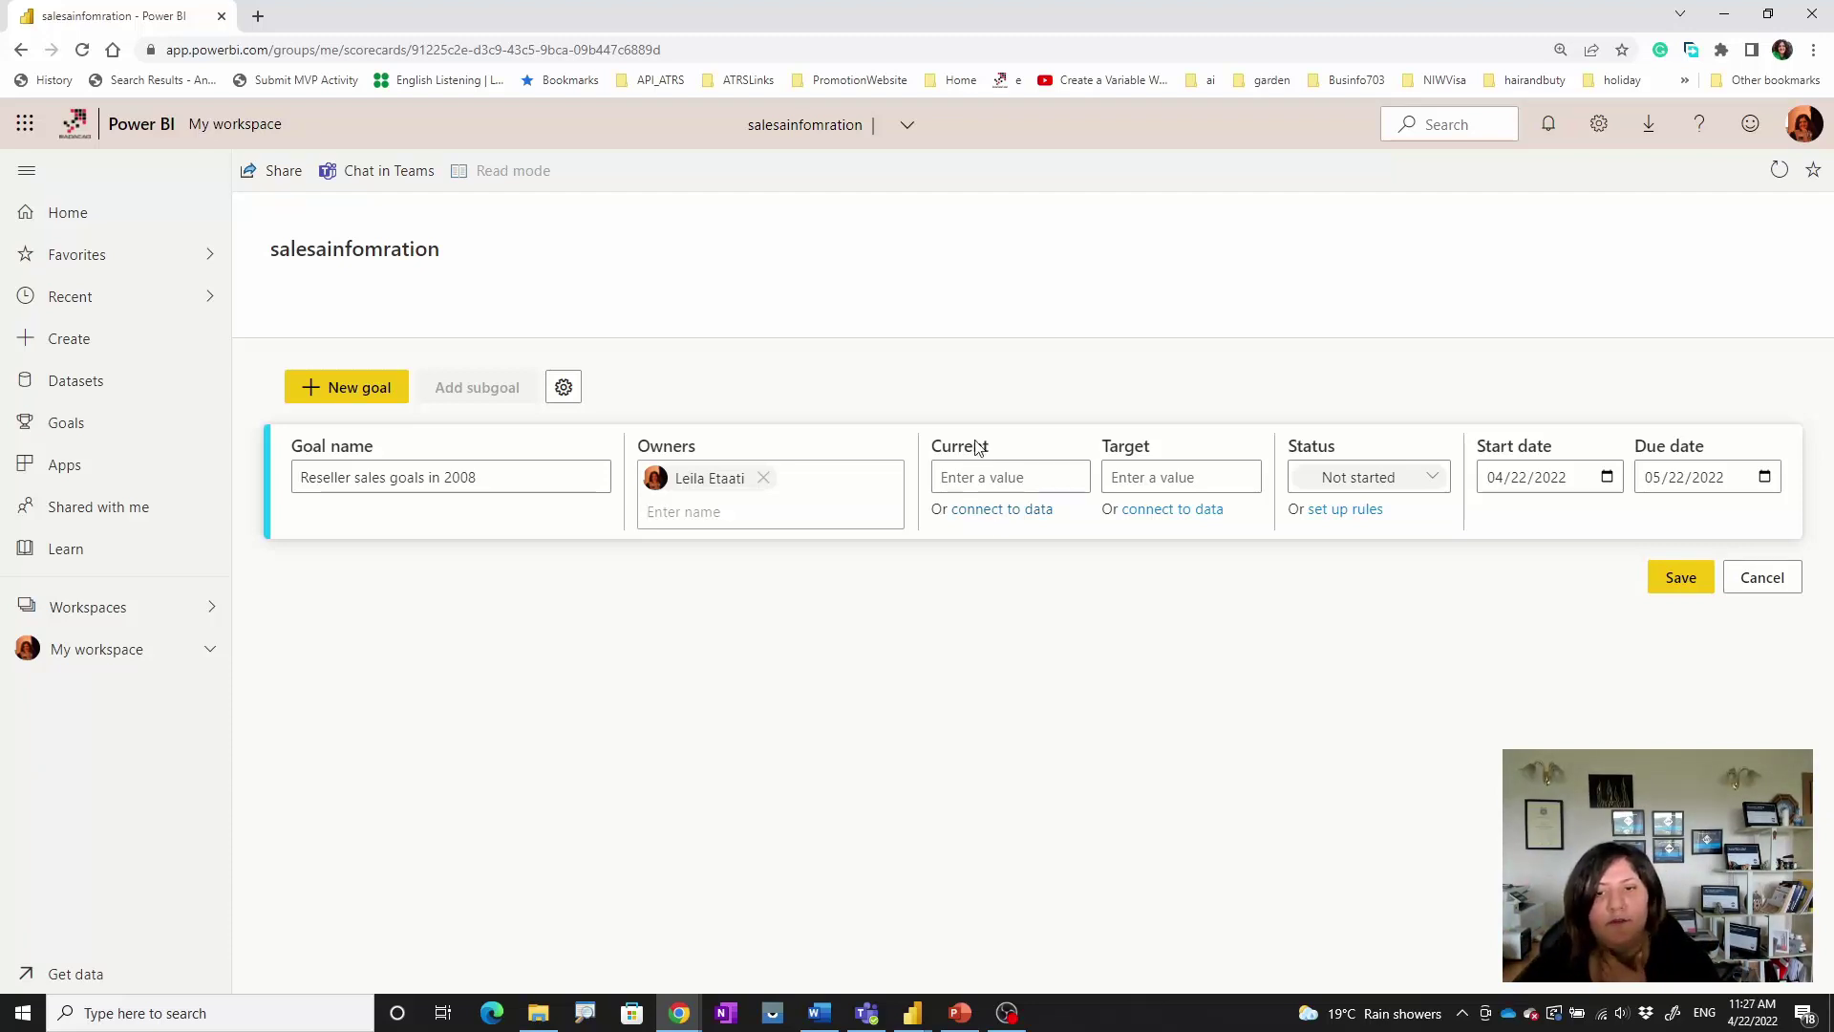
- Pick Vis2022day1answer as the current value's source report and open its Reseller Sales page
left_click(1014, 510)
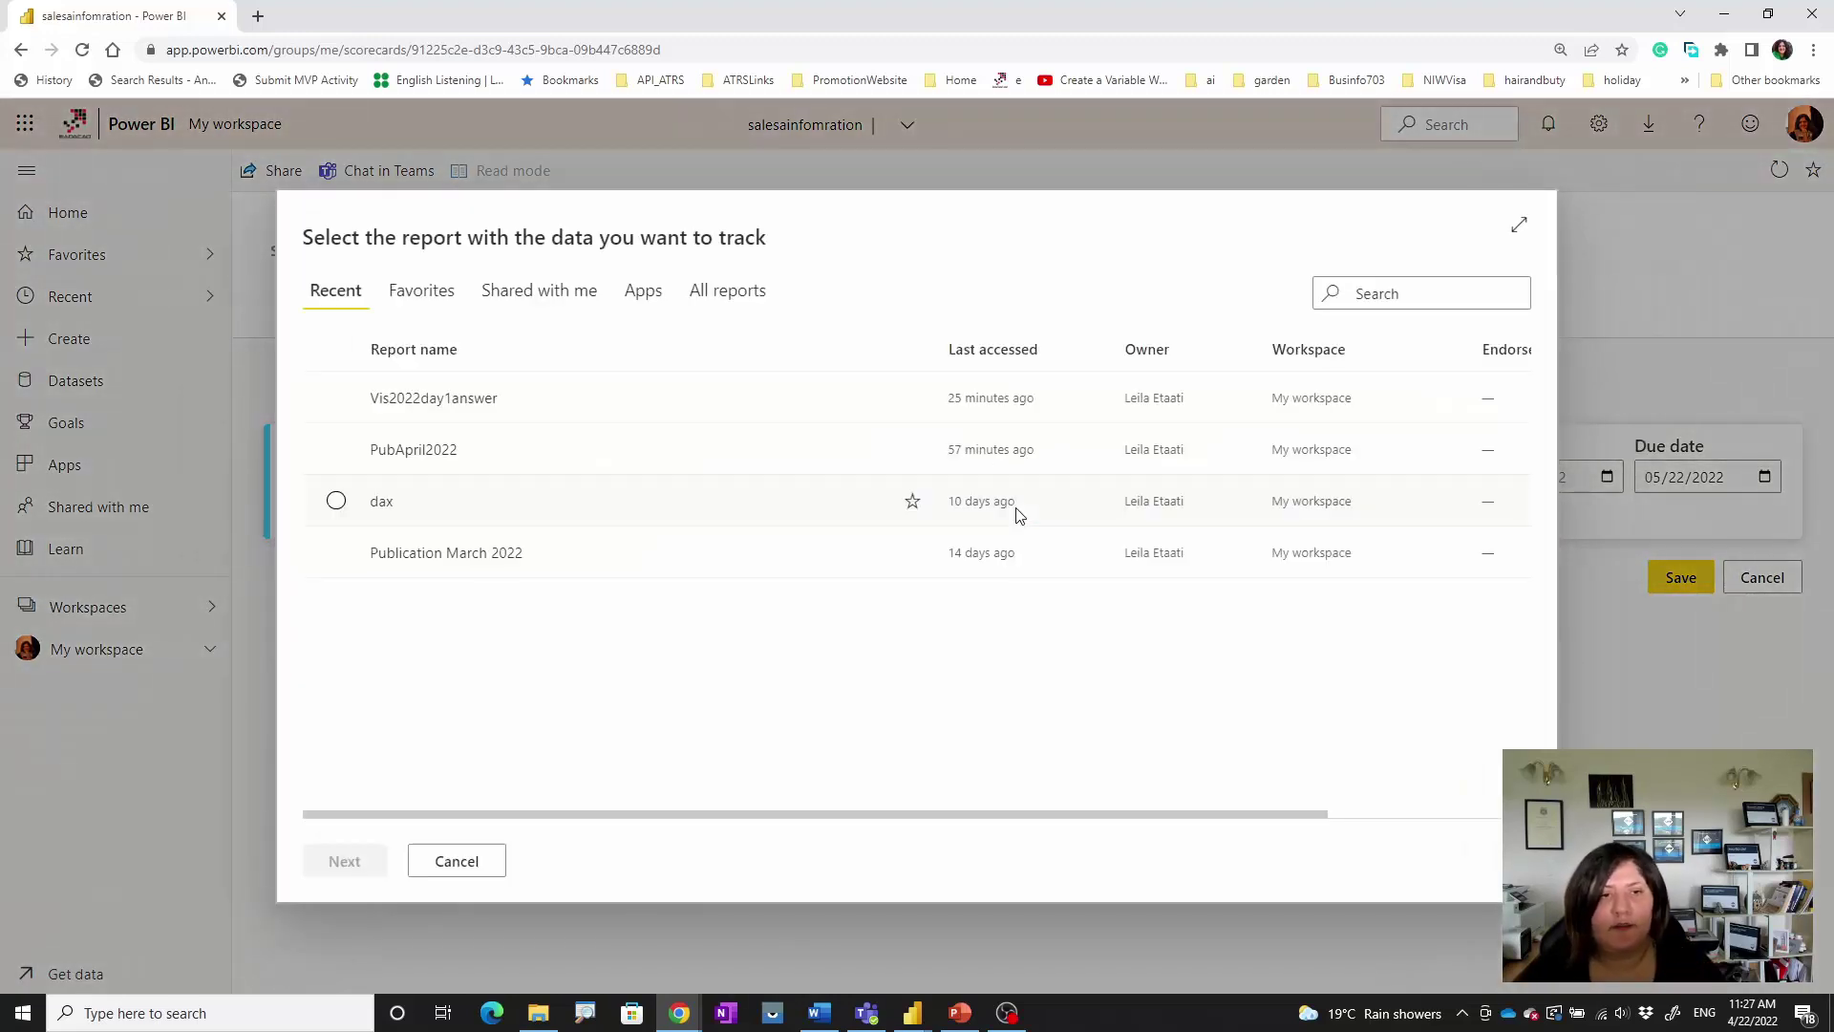
left_click(442, 405)
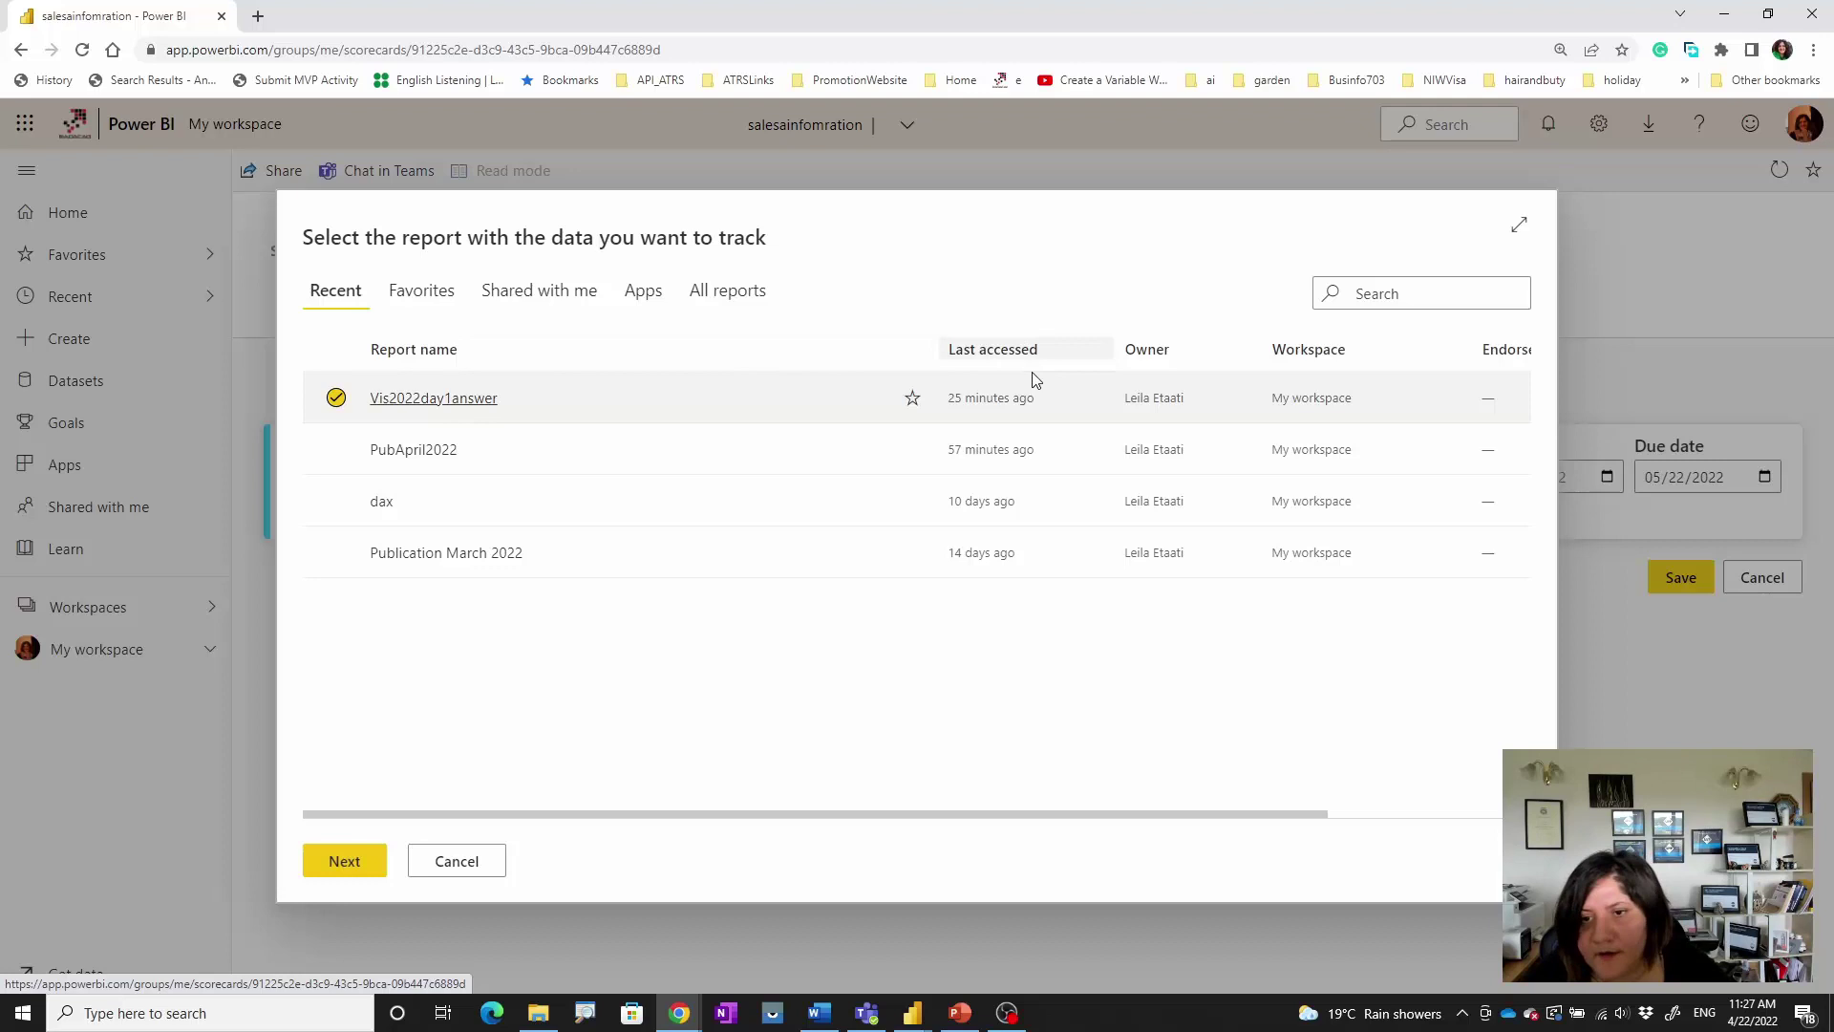
left_click(342, 861)
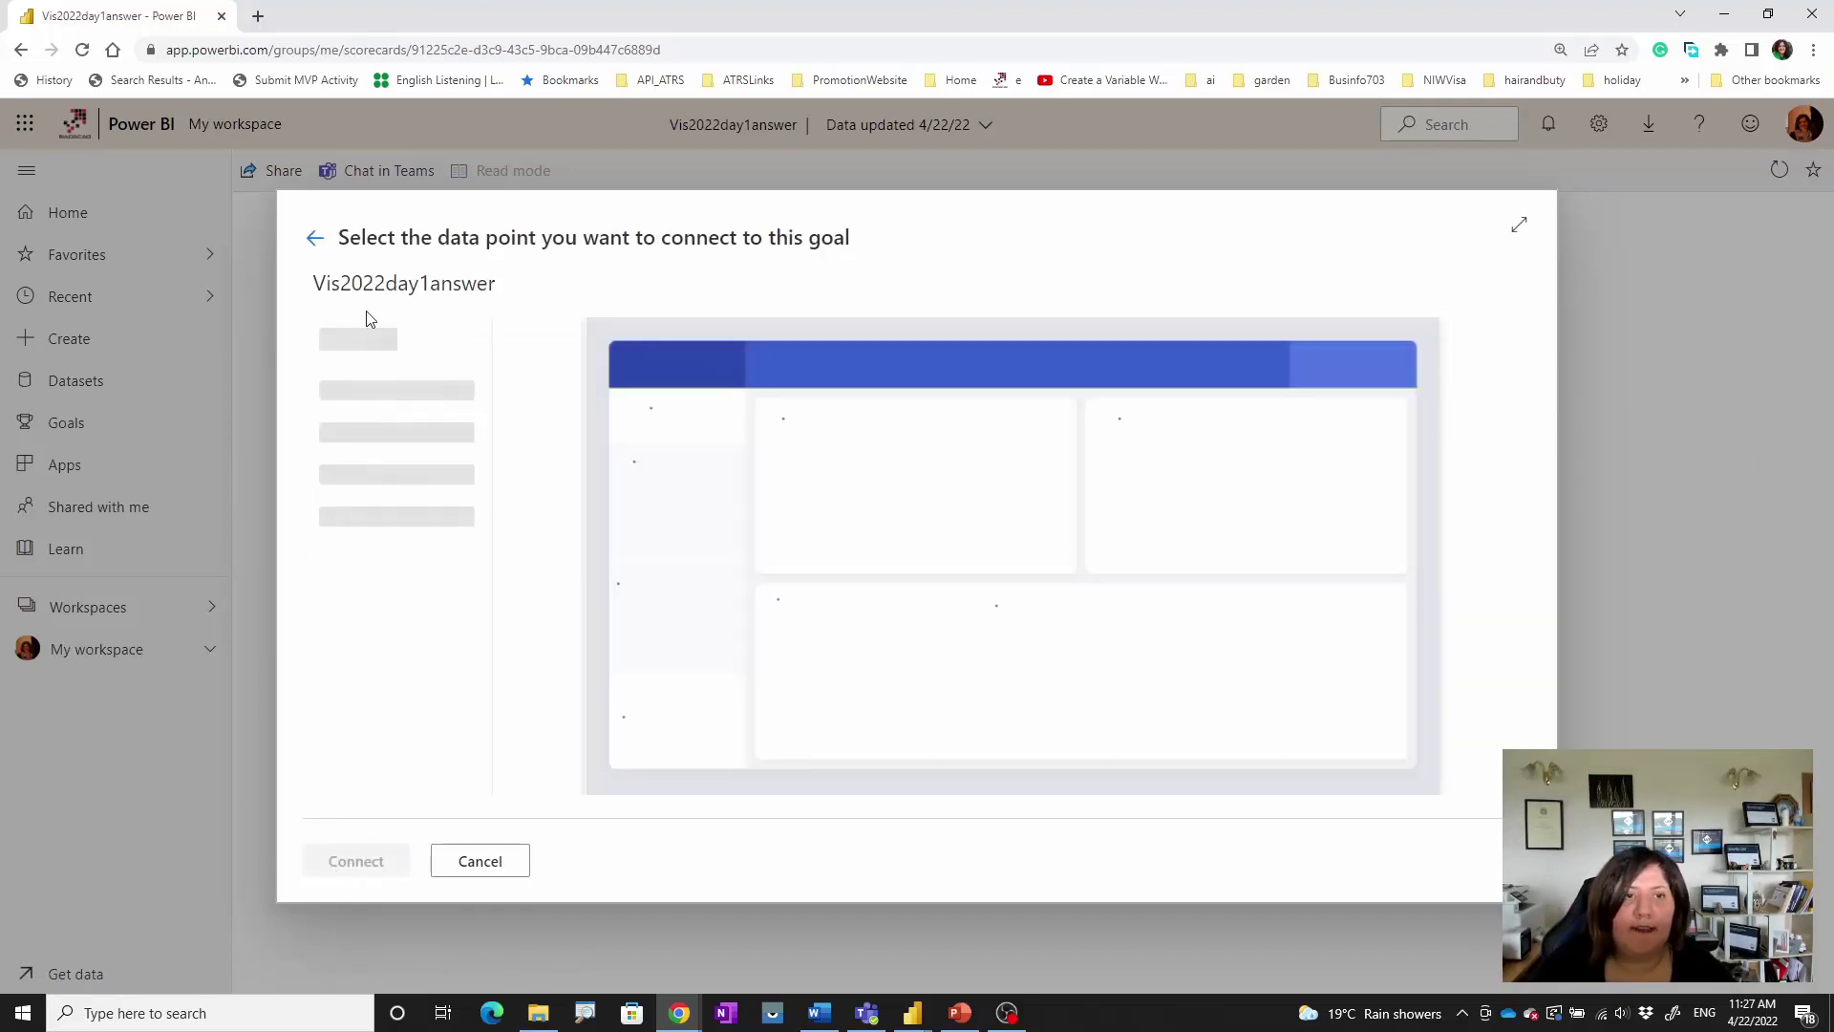
left_click(314, 238)
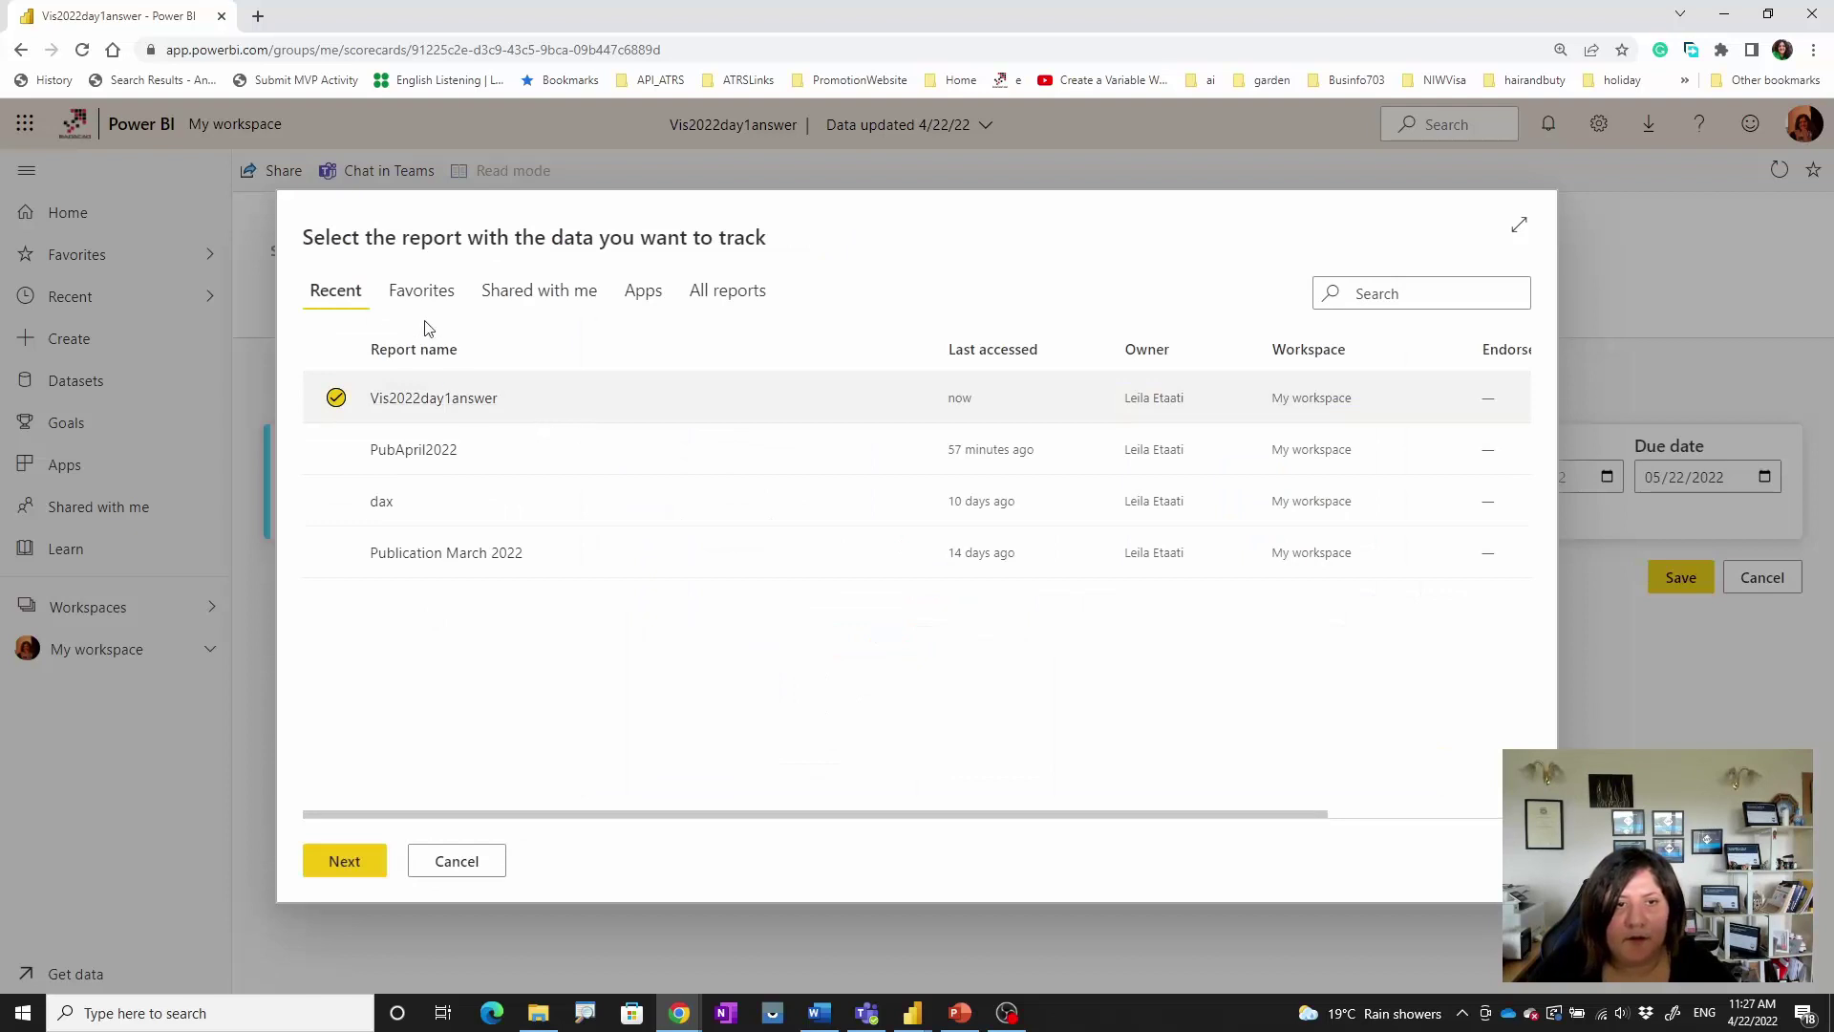
left_click(737, 311)
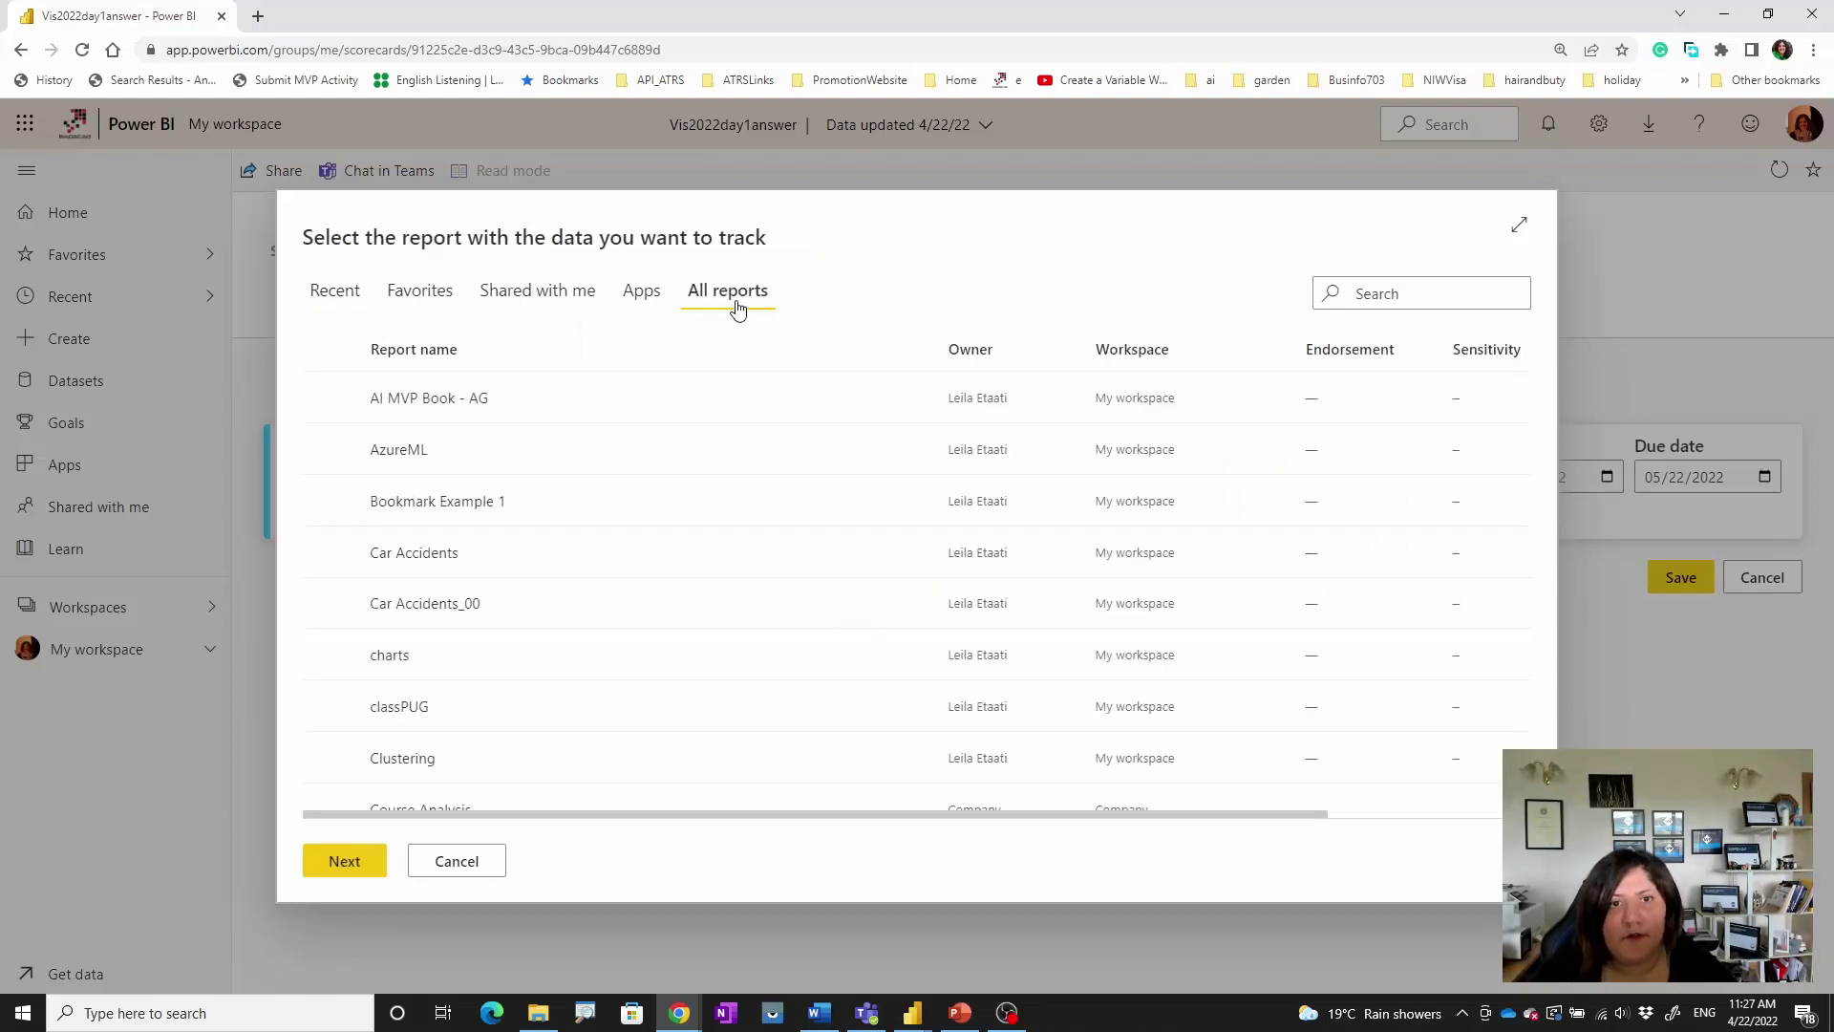
left_click(534, 300)
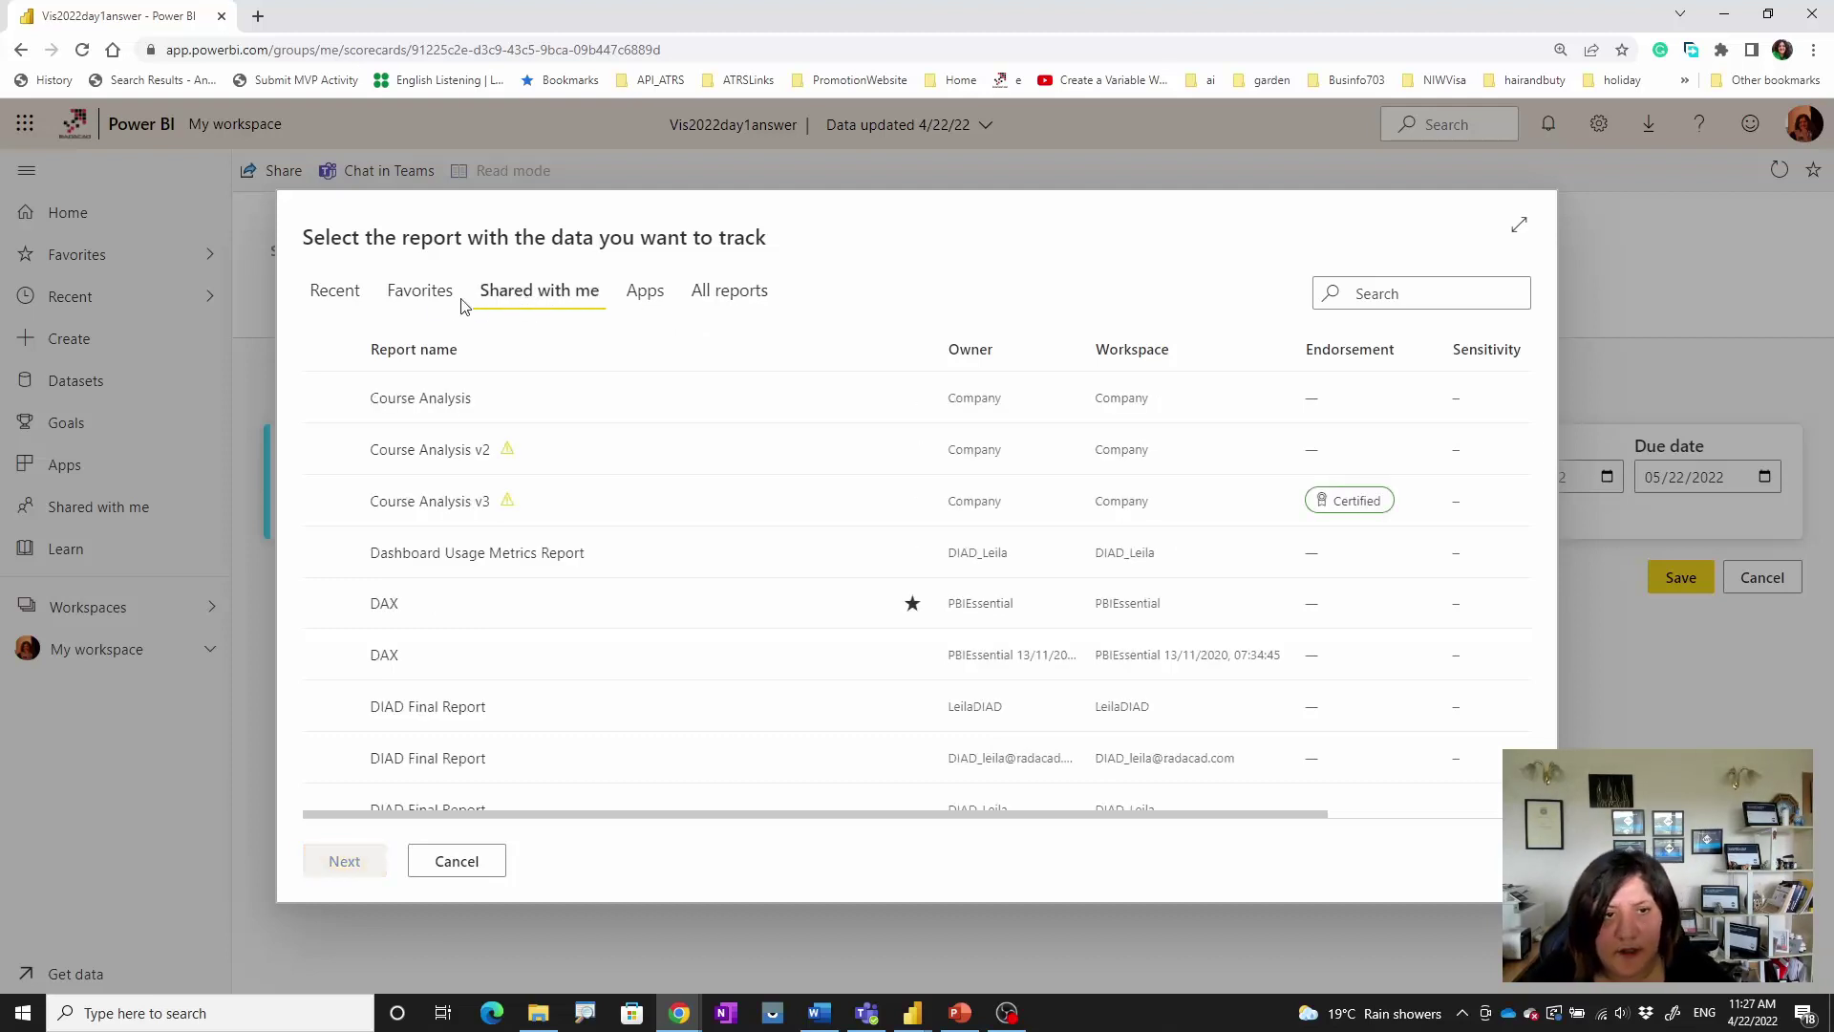
left_click(404, 301)
left_click(335, 307)
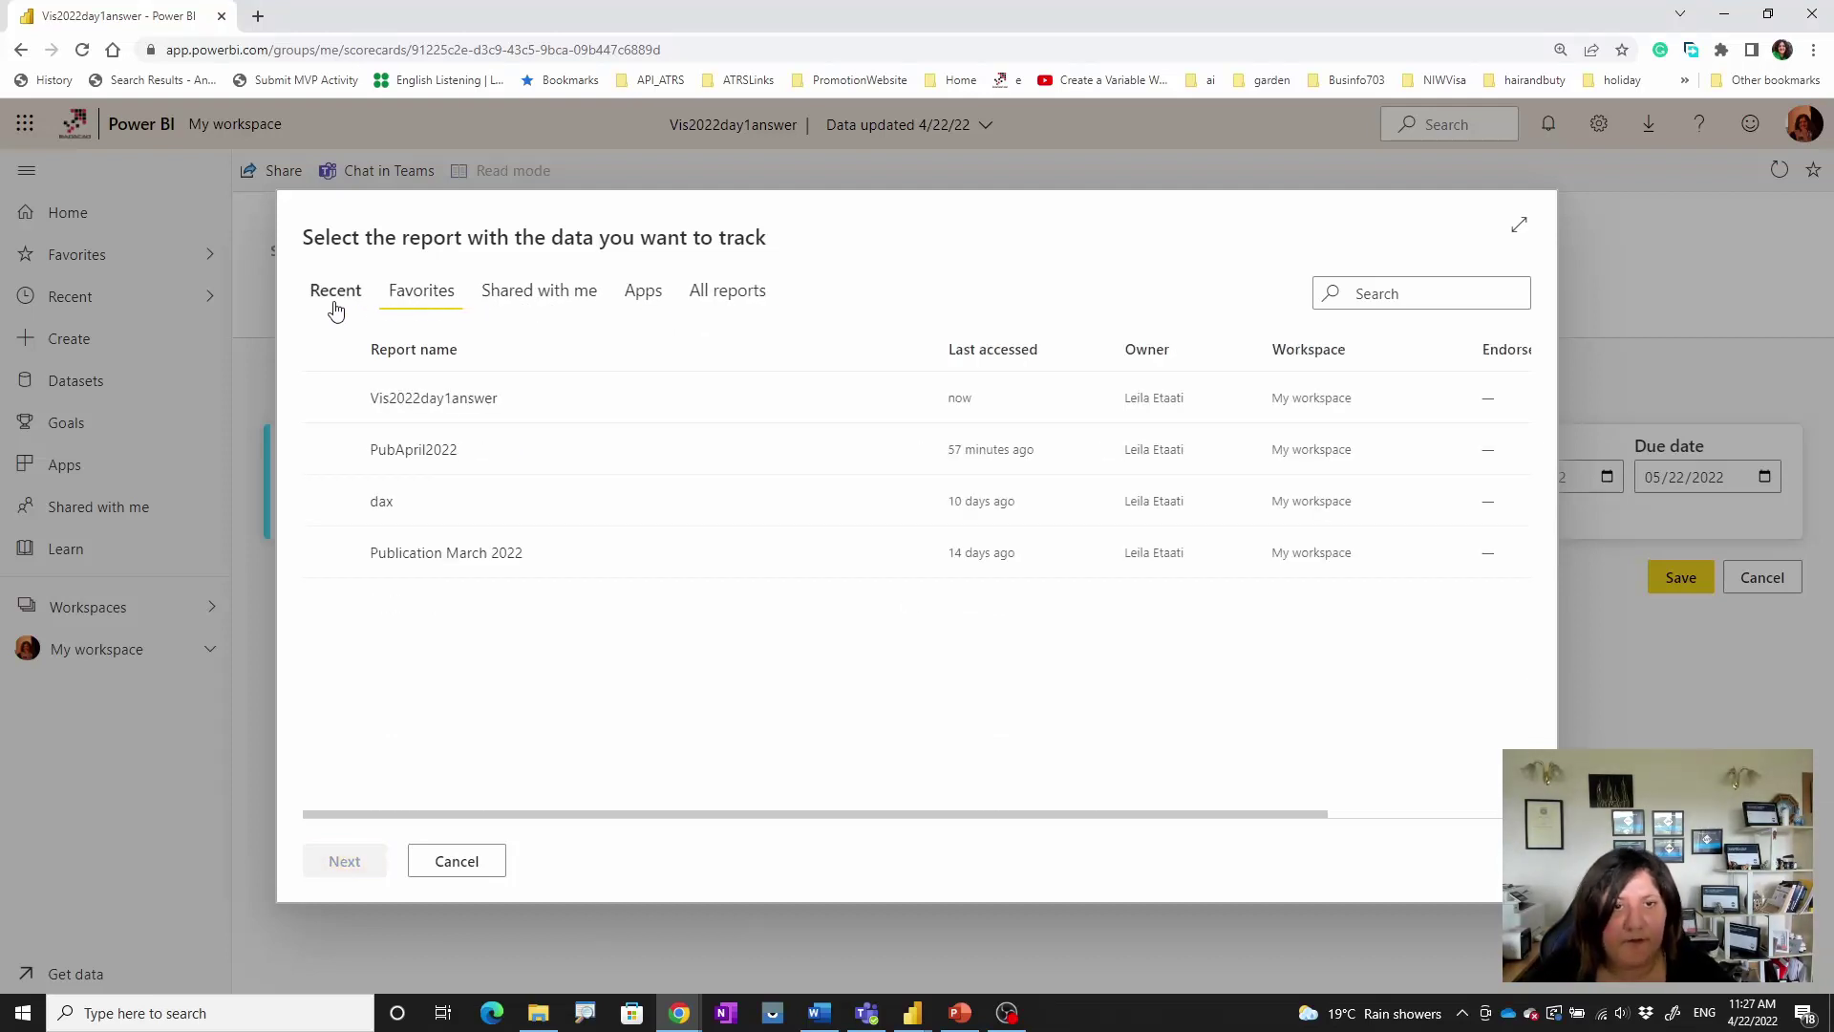
left_click(336, 399)
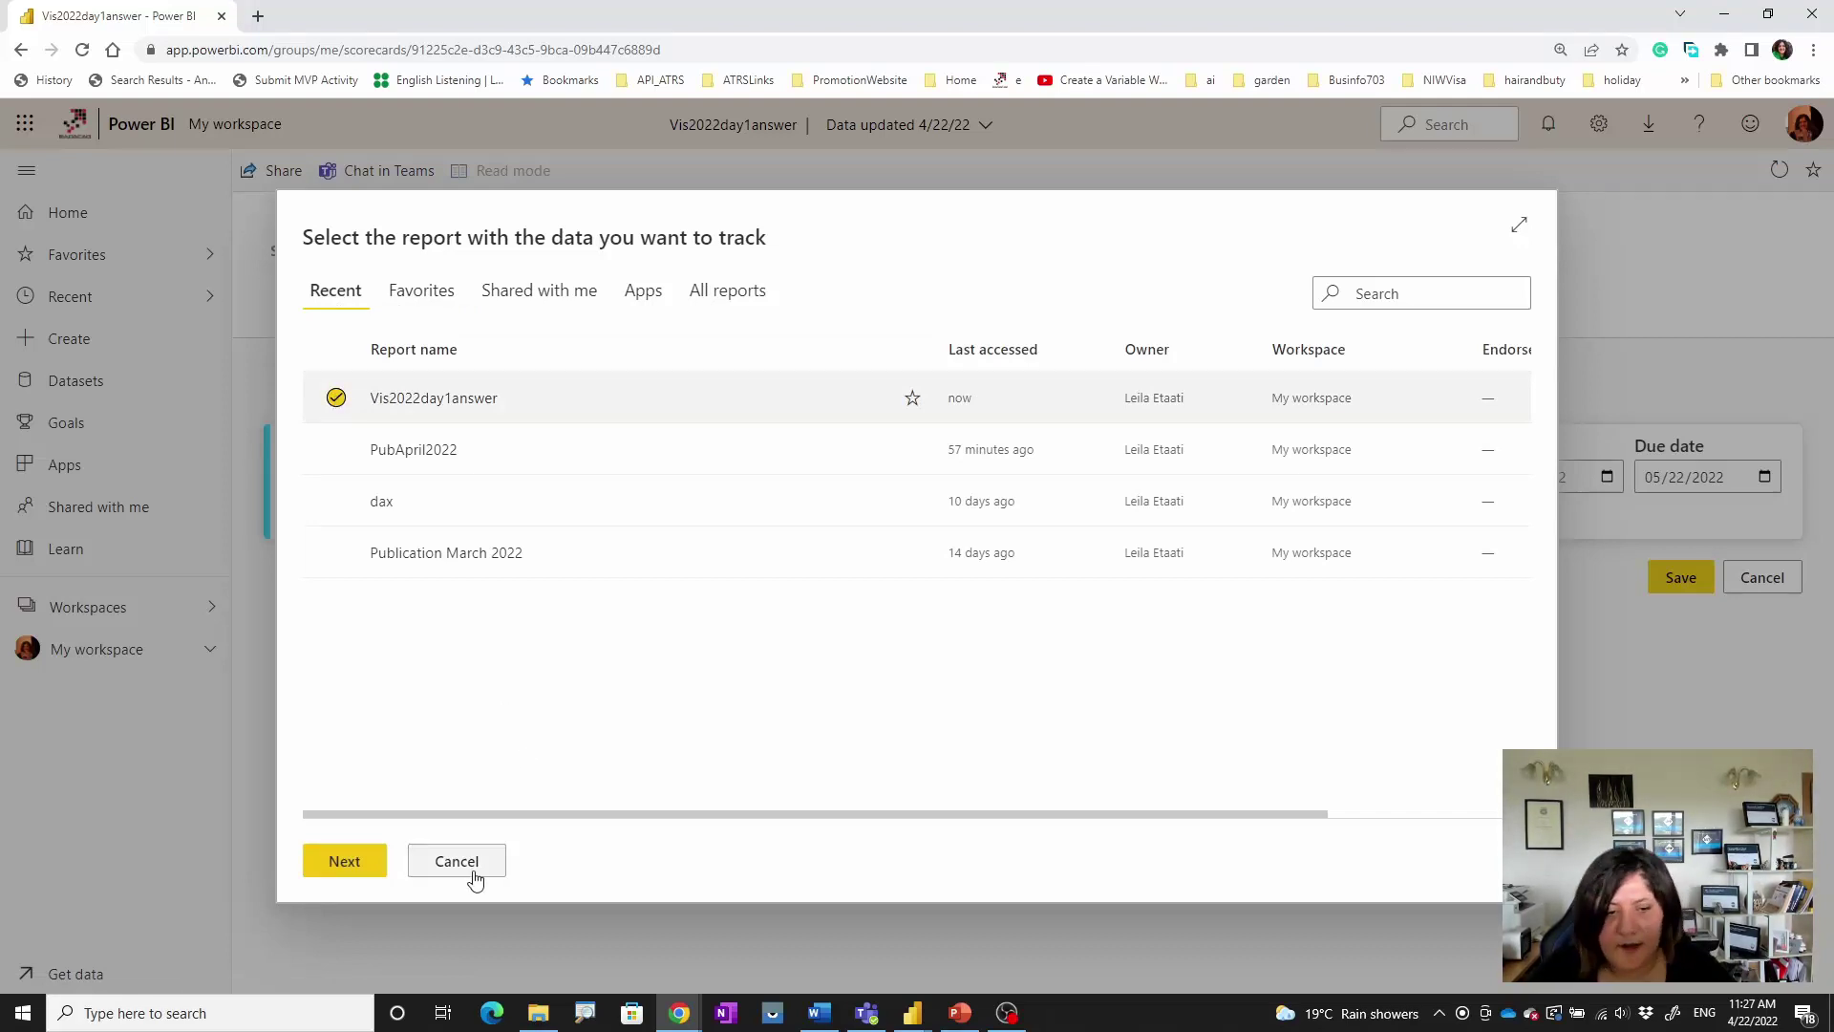
left_click(345, 865)
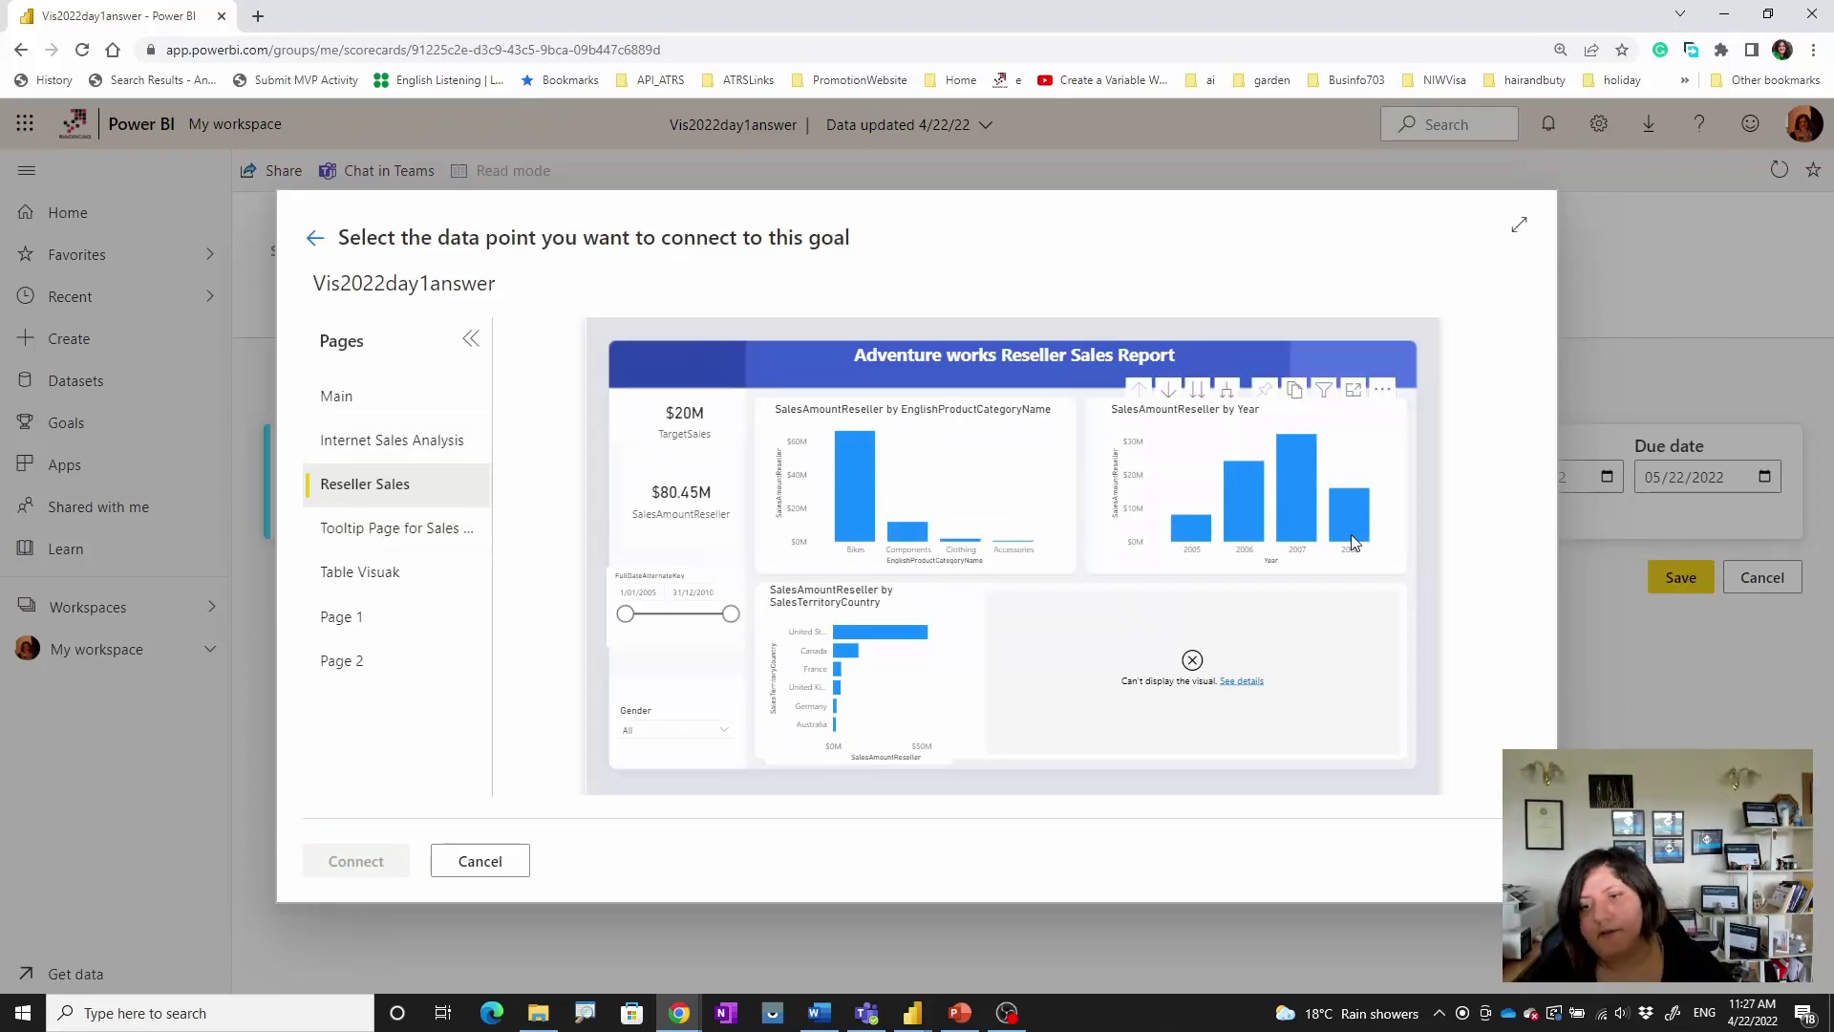
- Connect the current value to the 2008 SalesAmountReseller bar, showing $16.04M
mouse_move(1354, 542)
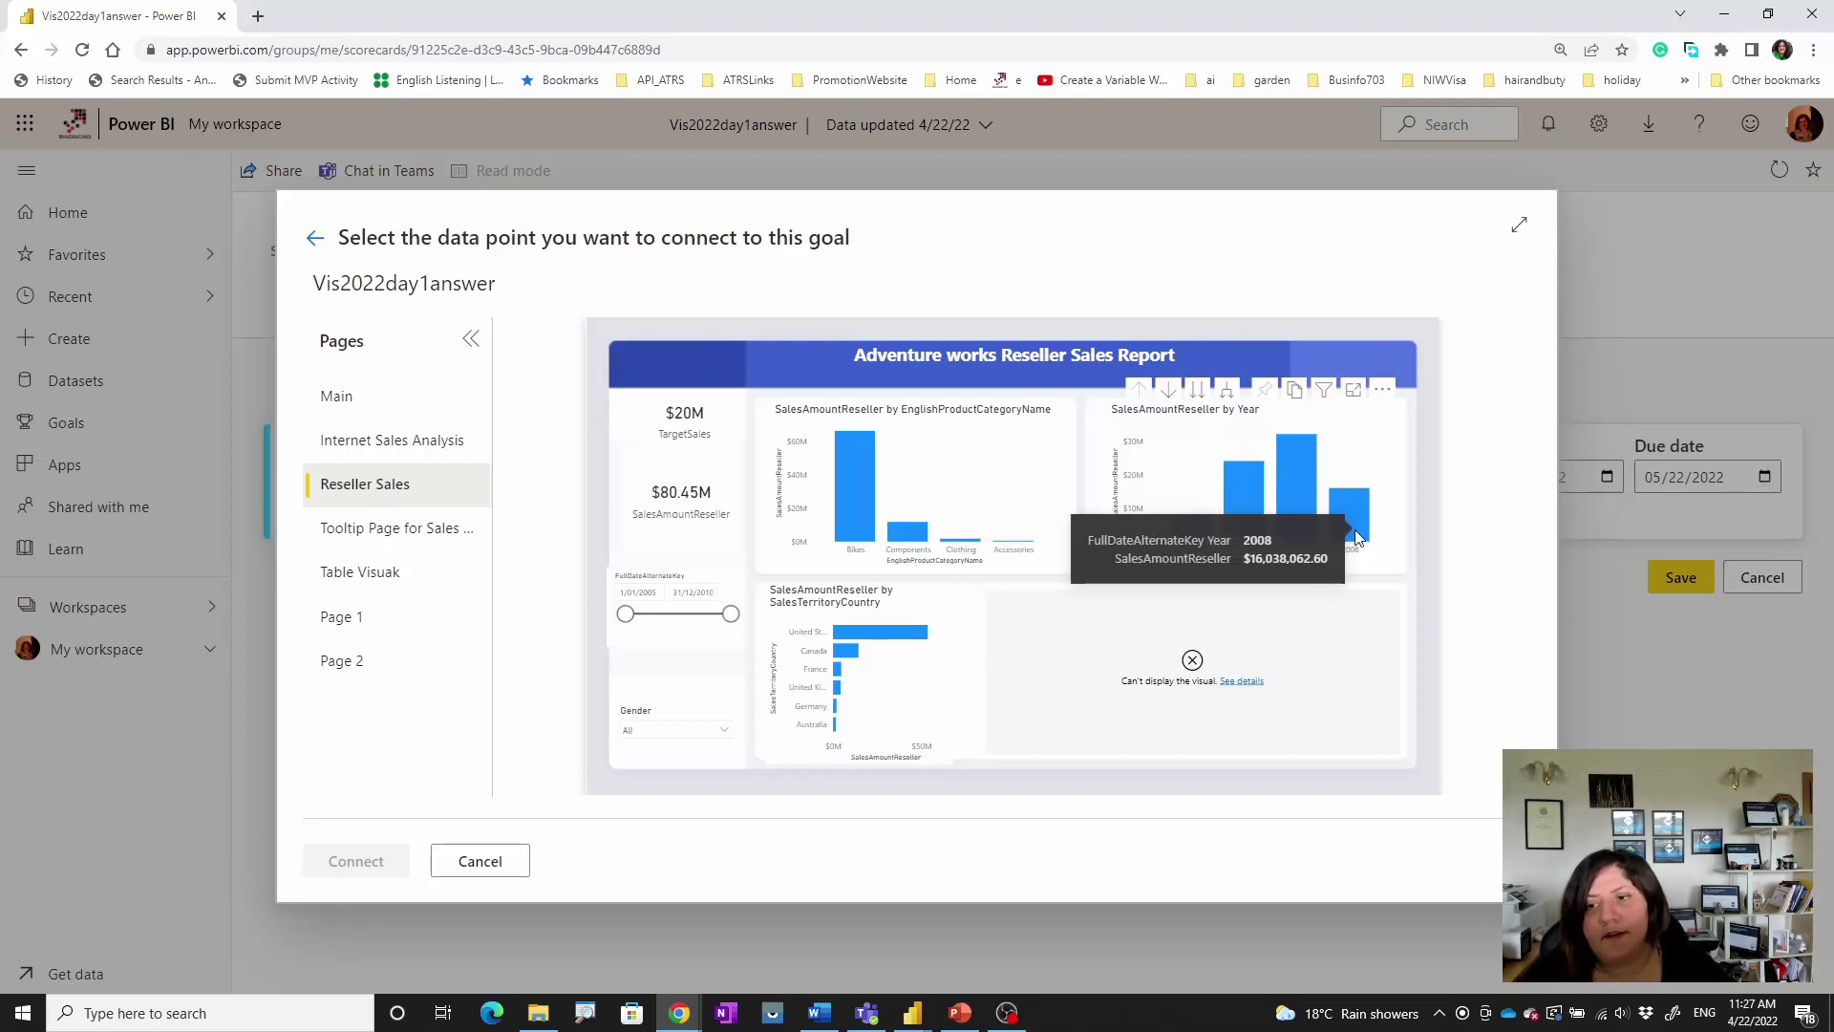
left_click(1357, 537)
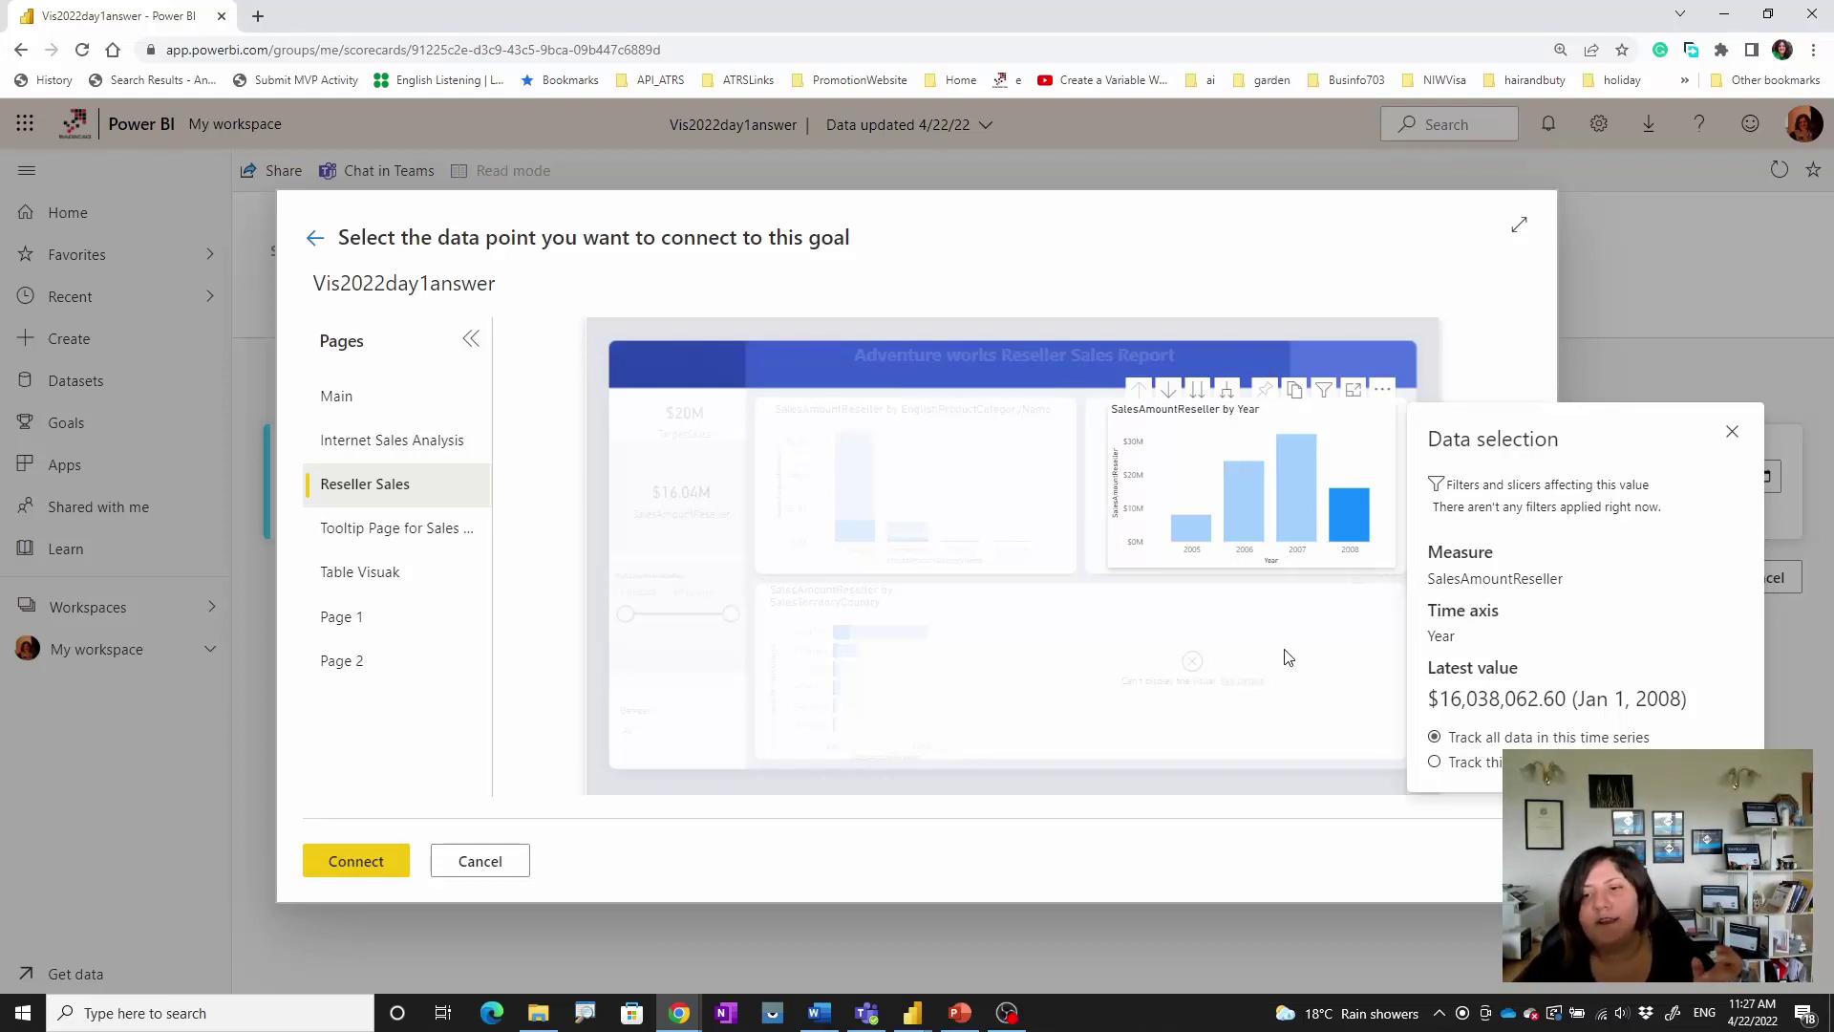
mouse_move(1349, 516)
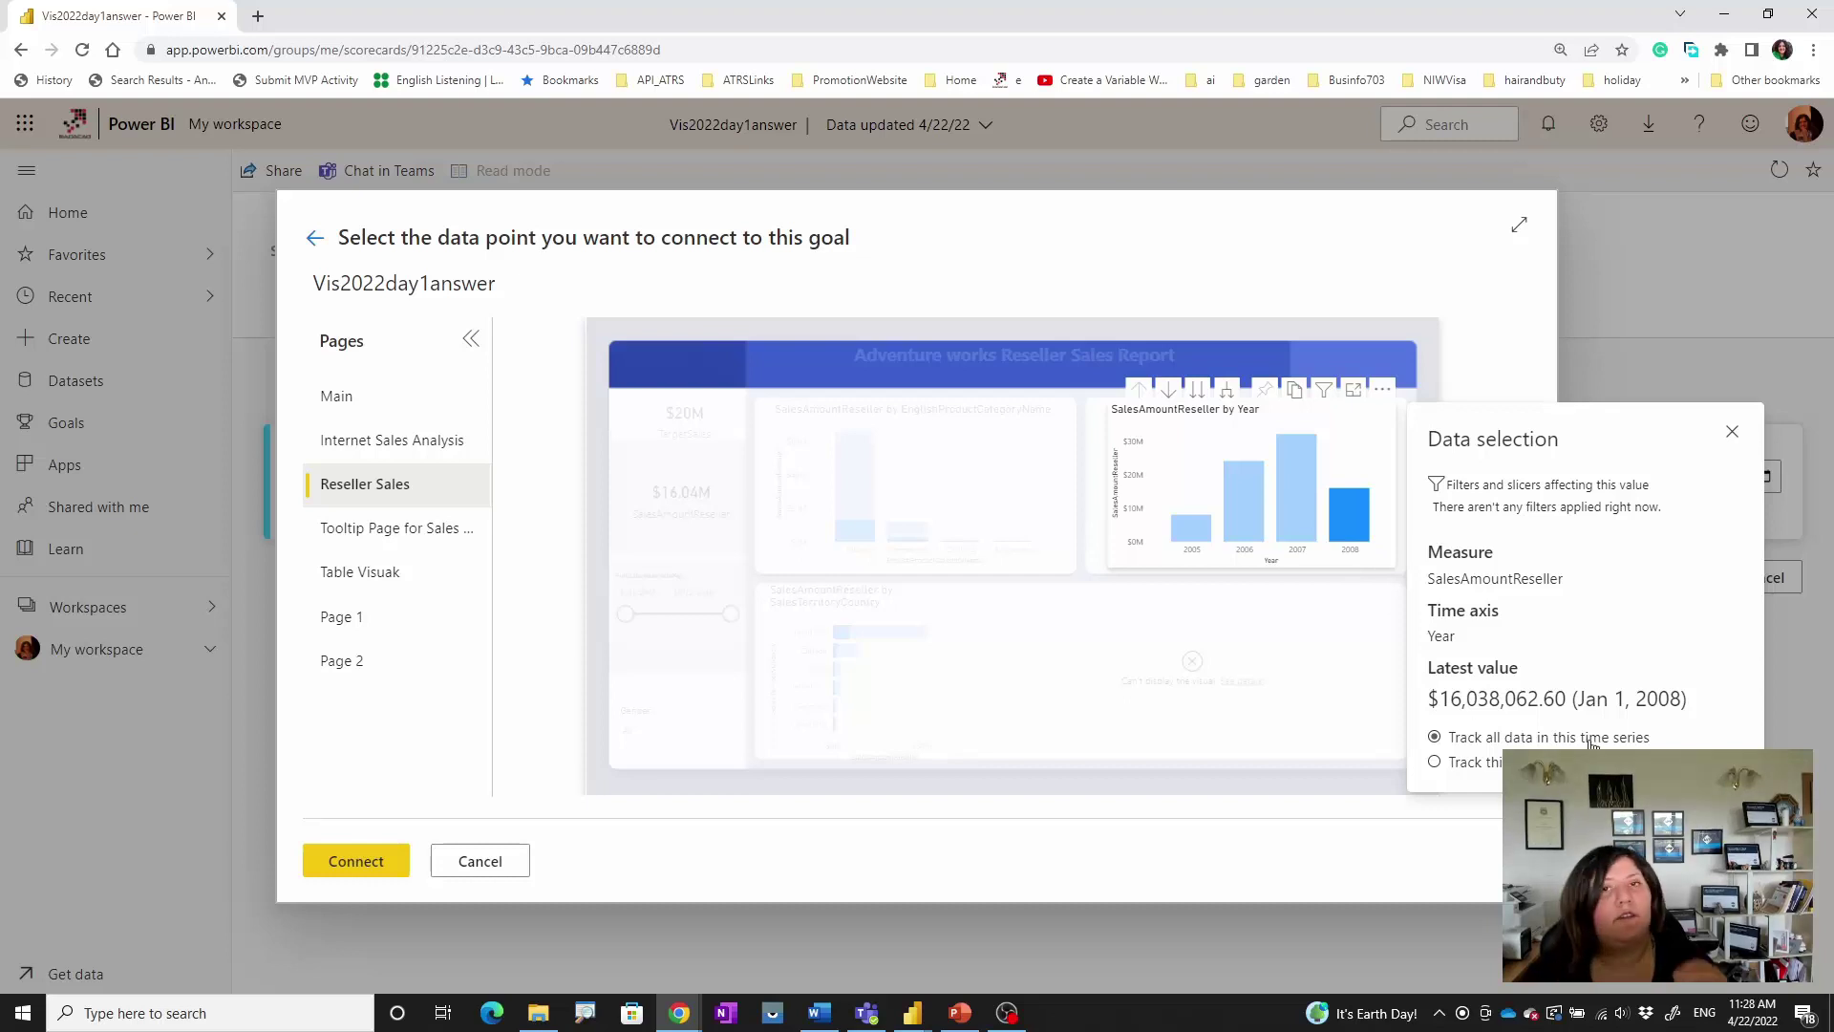
left_click(335, 865)
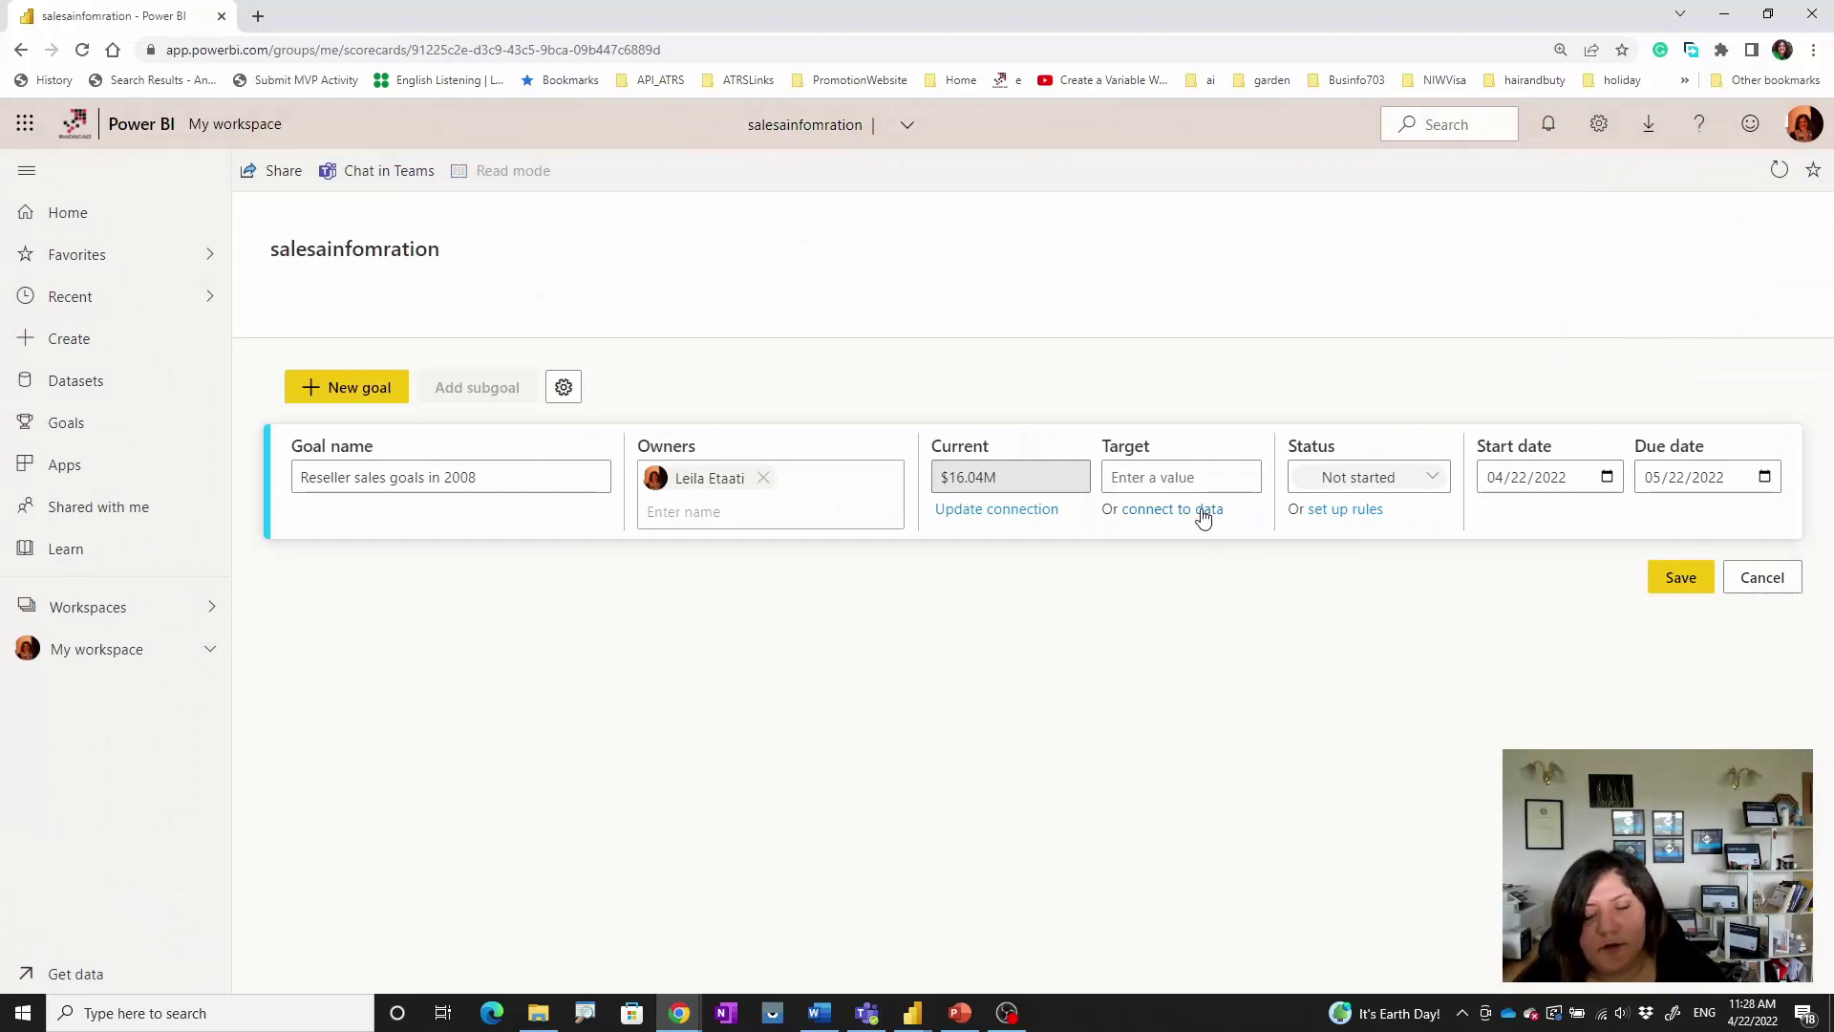
- Connect the target to the single tracked 2007 SalesAmountReseller data point from Vis2022day1answer, showing $32.20M
left_click(1202, 516)
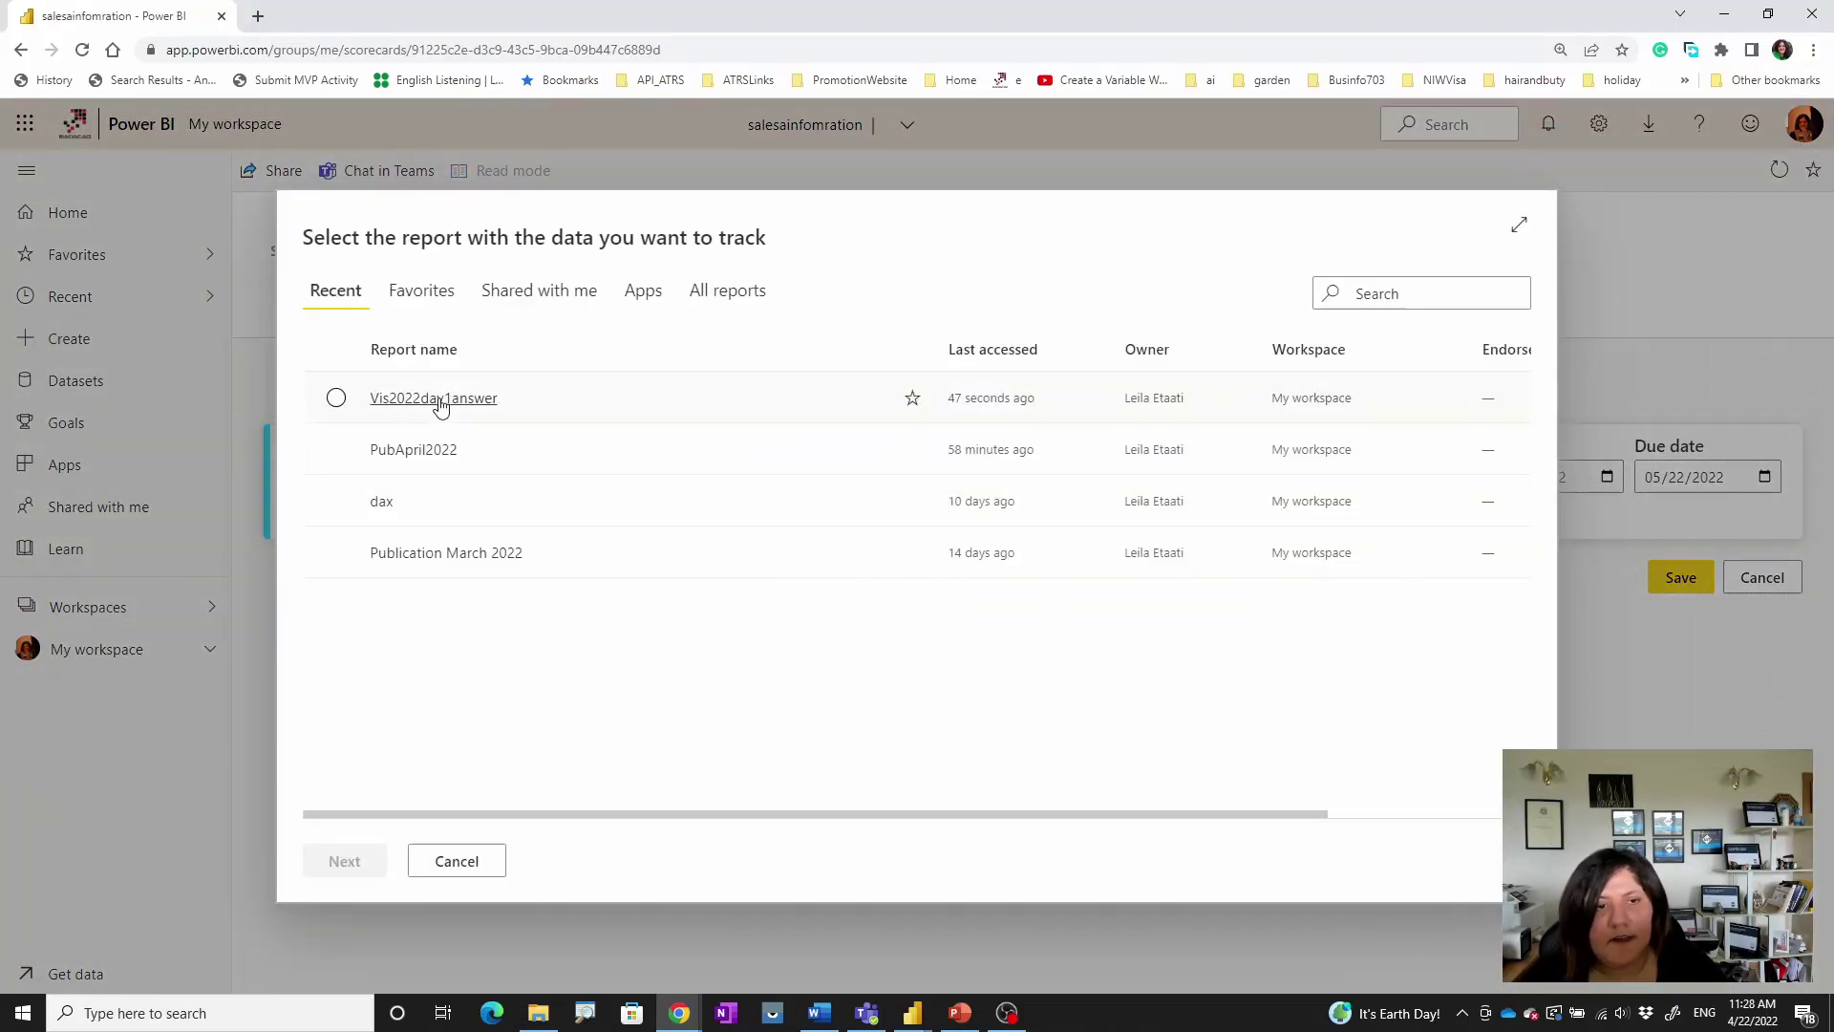
left_click(440, 405)
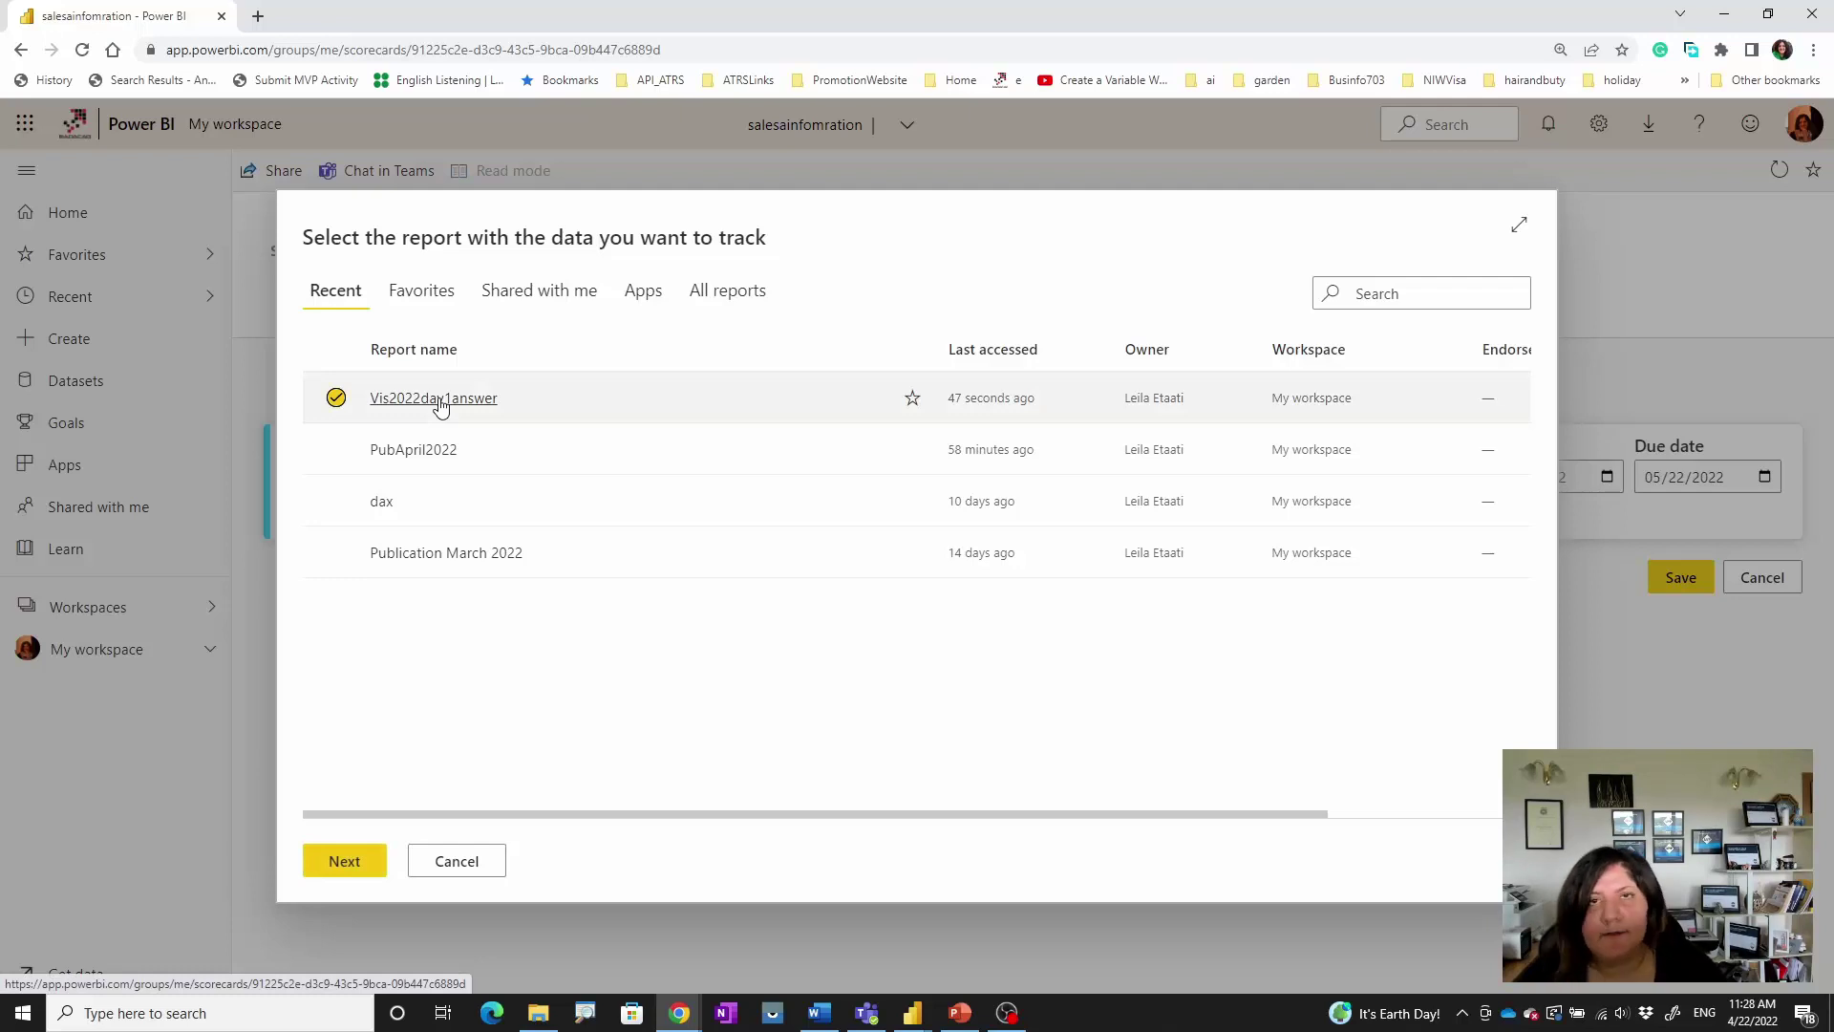
left_click(347, 865)
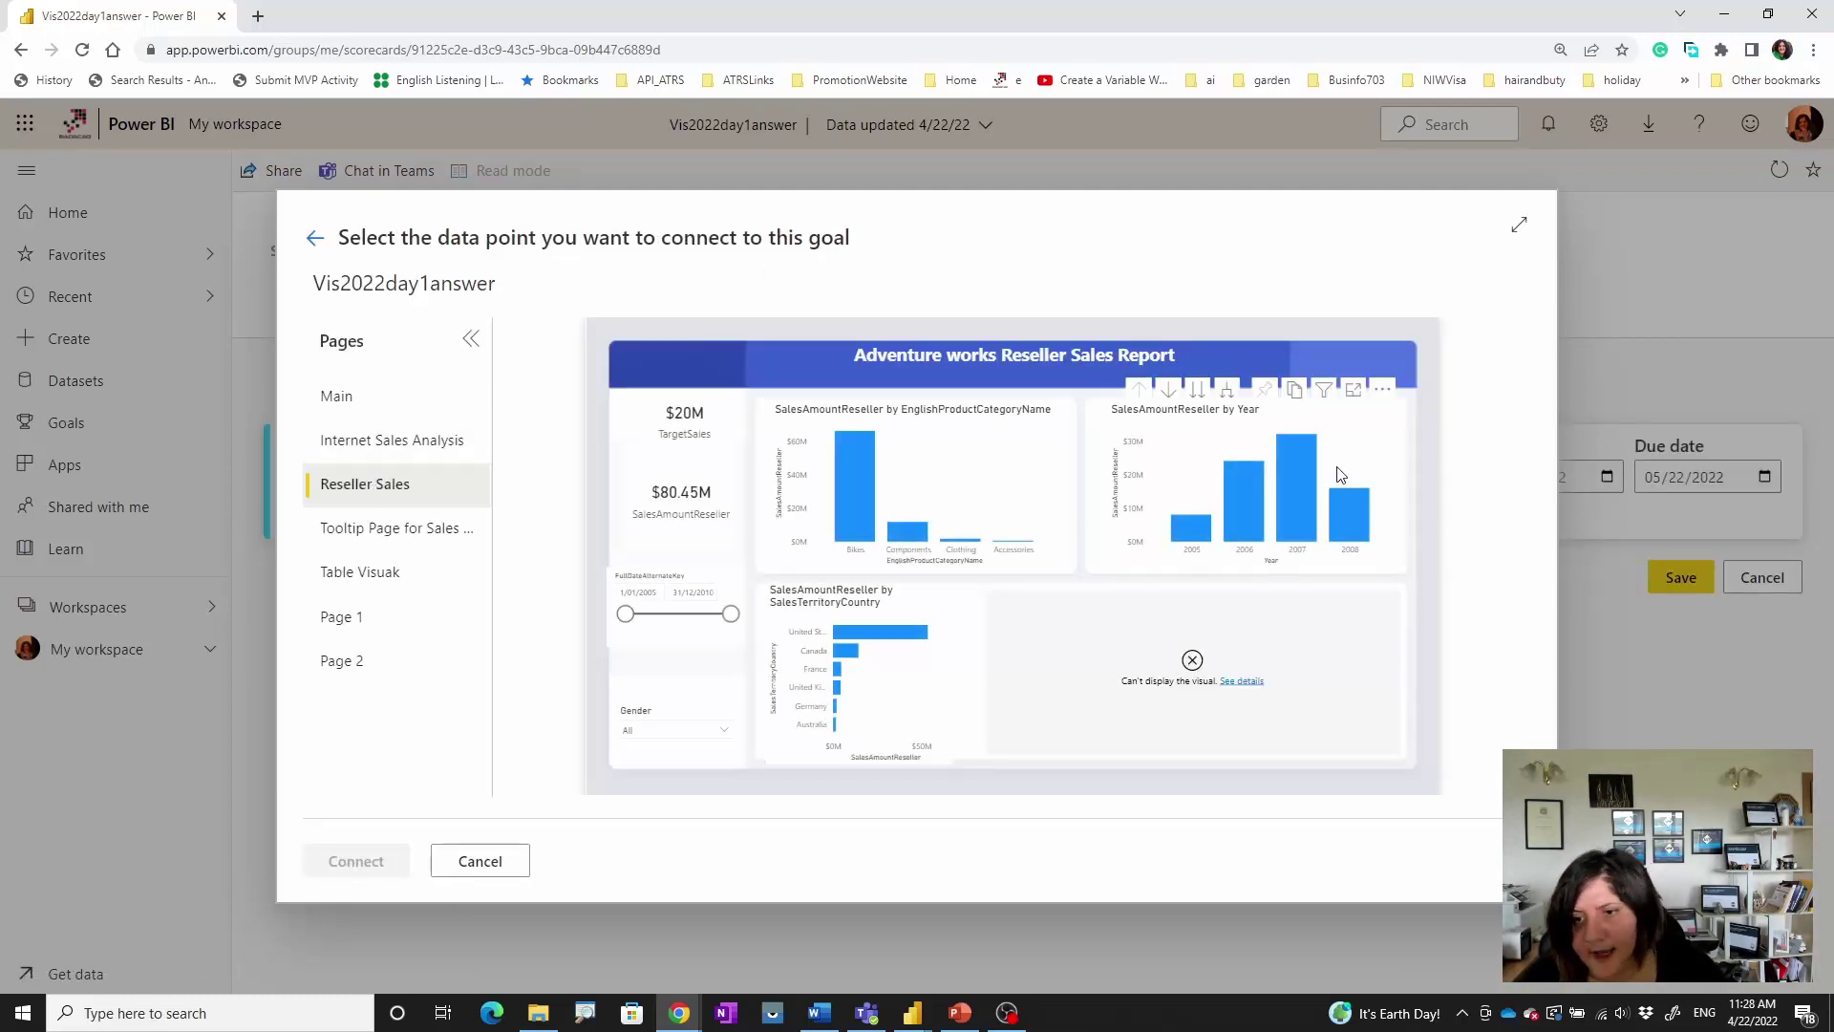
mouse_move(1294, 487)
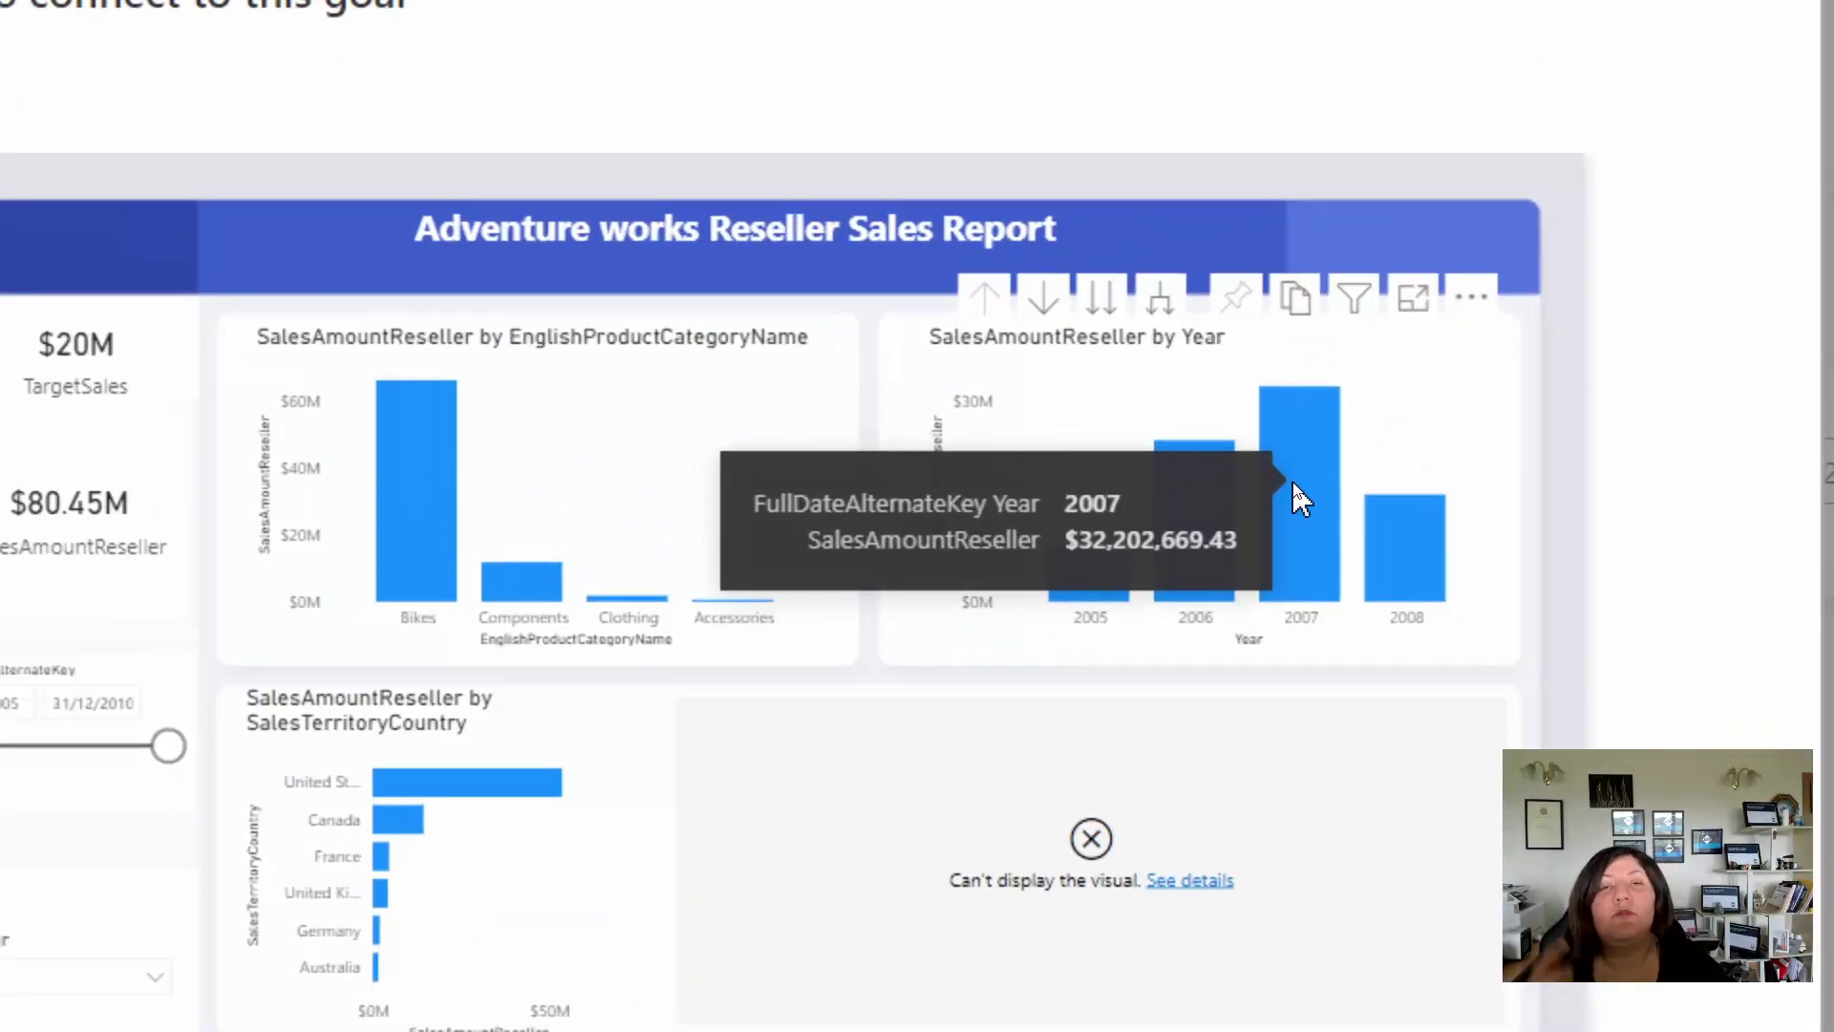
left_click(1293, 484)
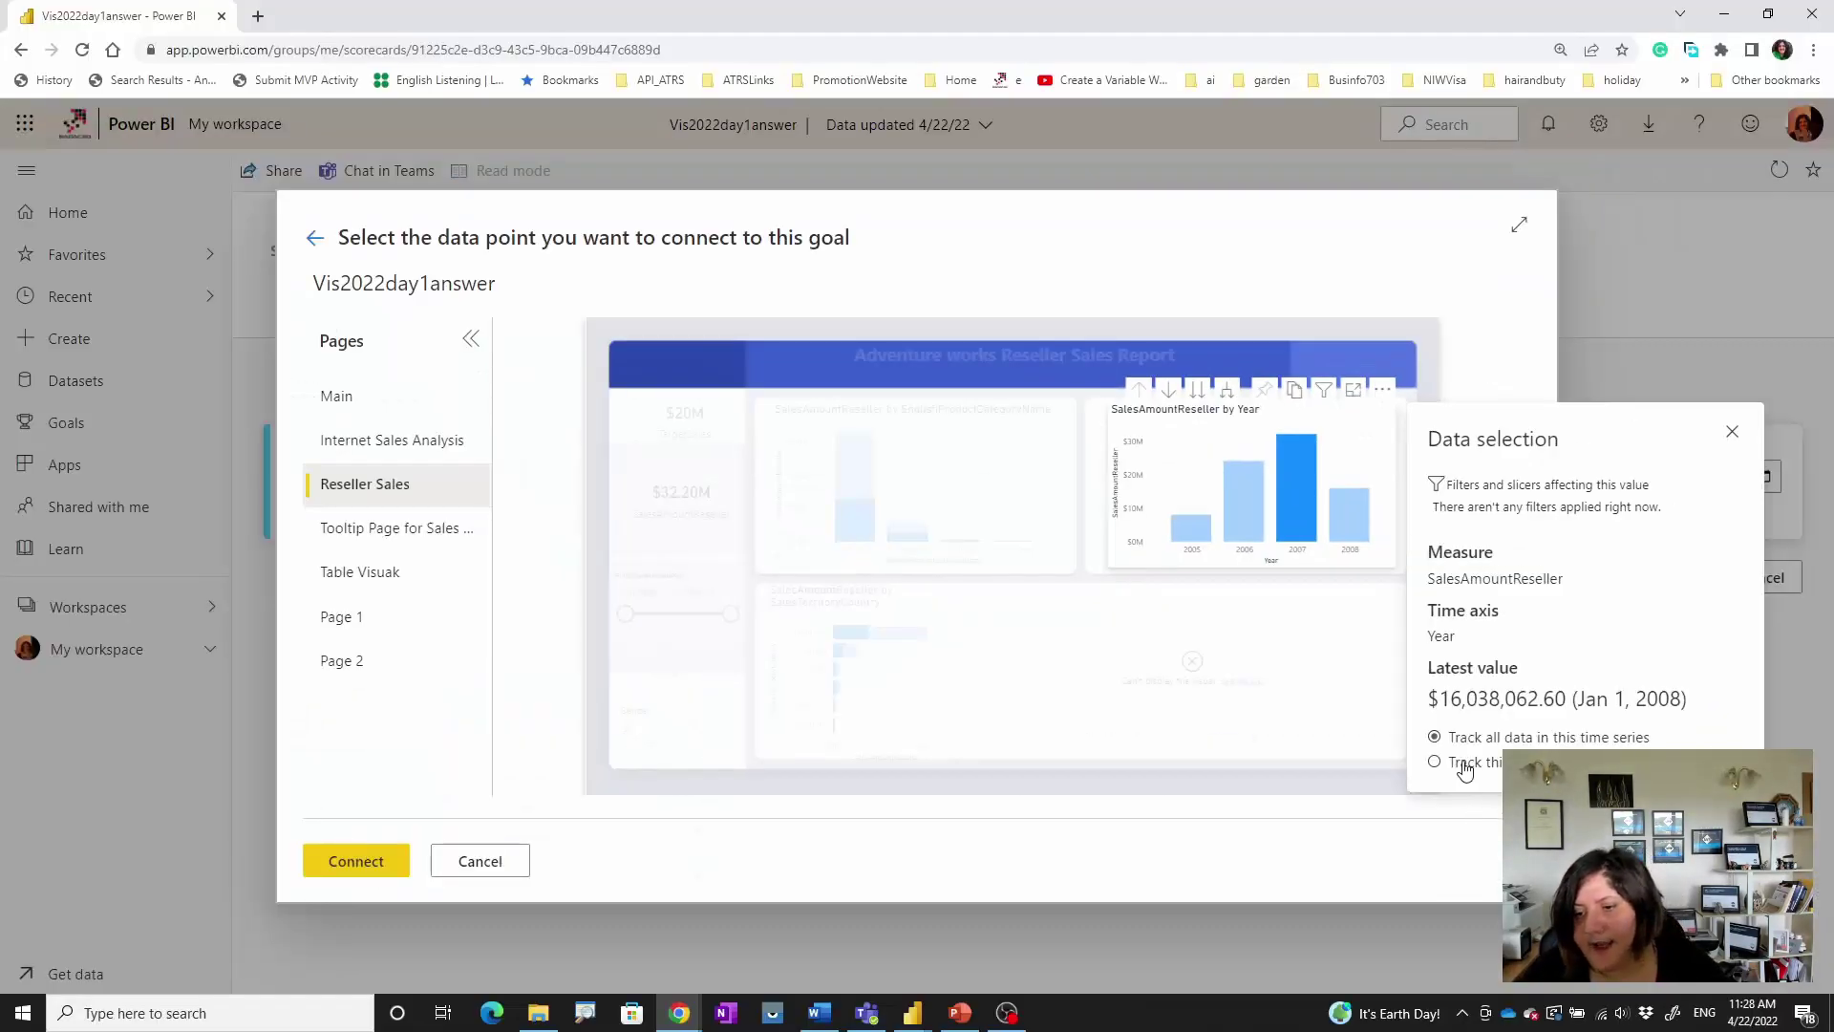
left_click(1466, 765)
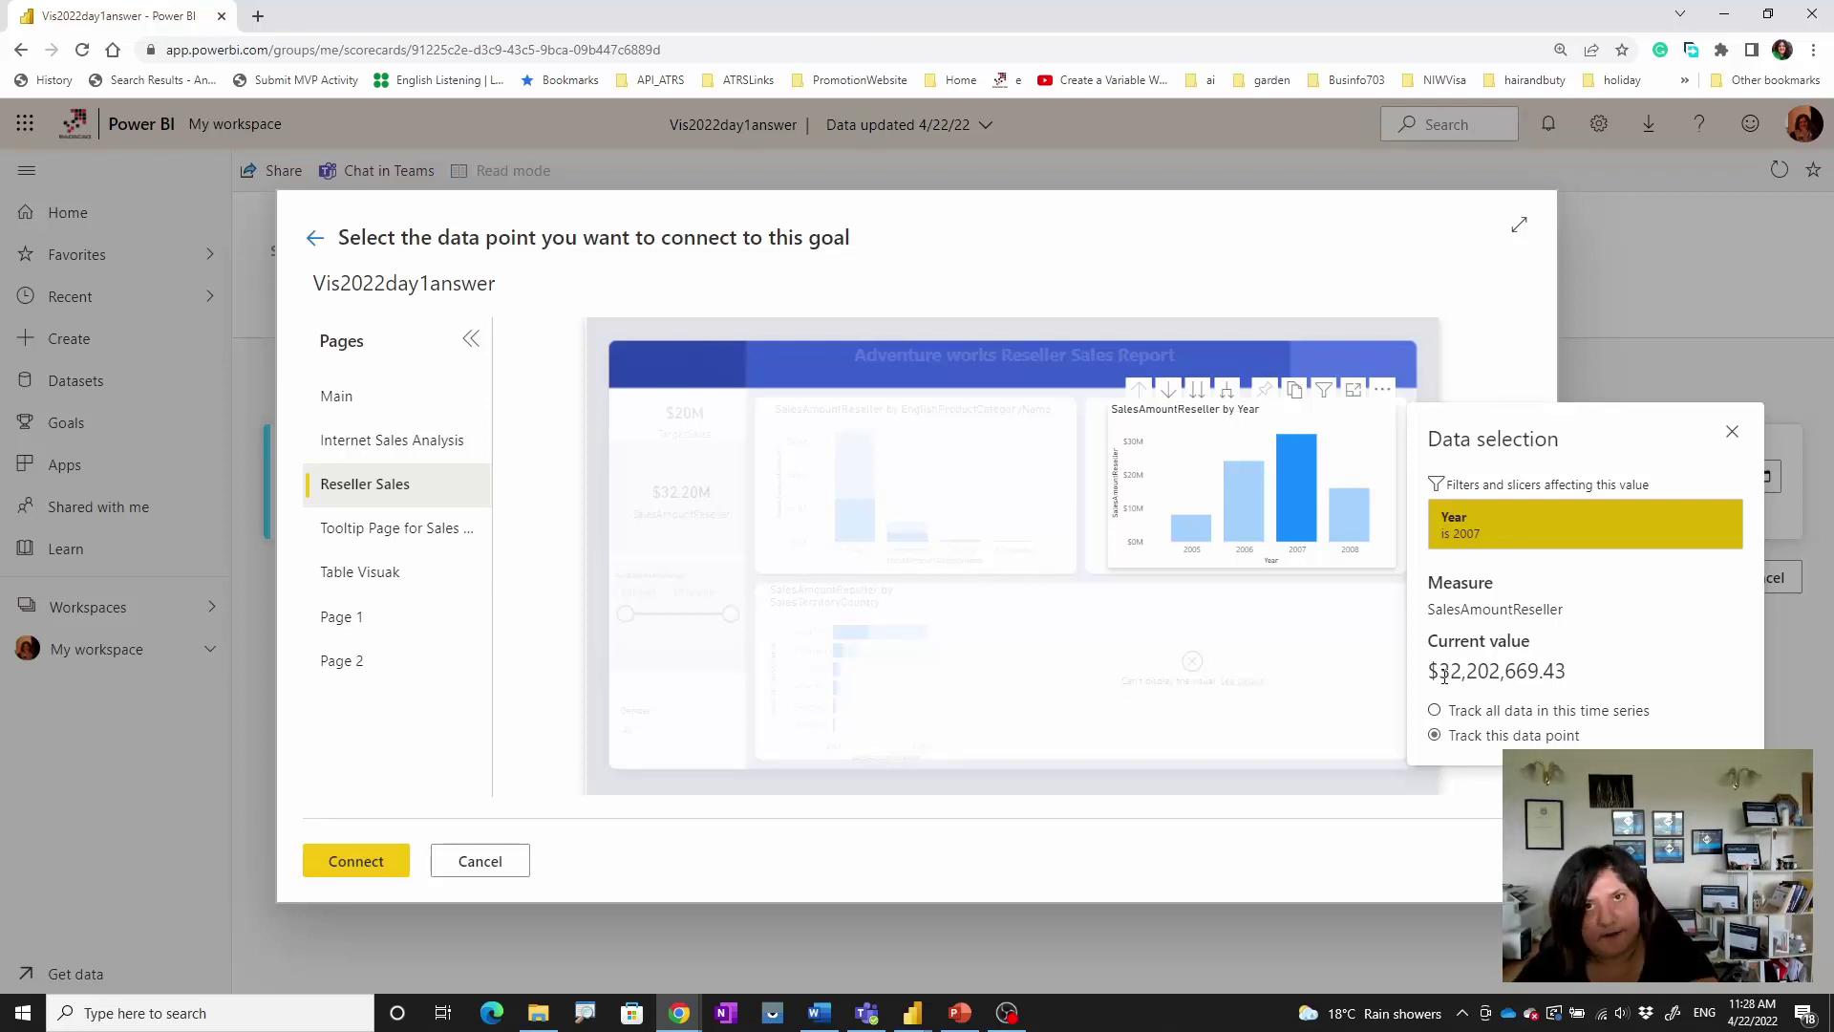
left_click(1299, 535)
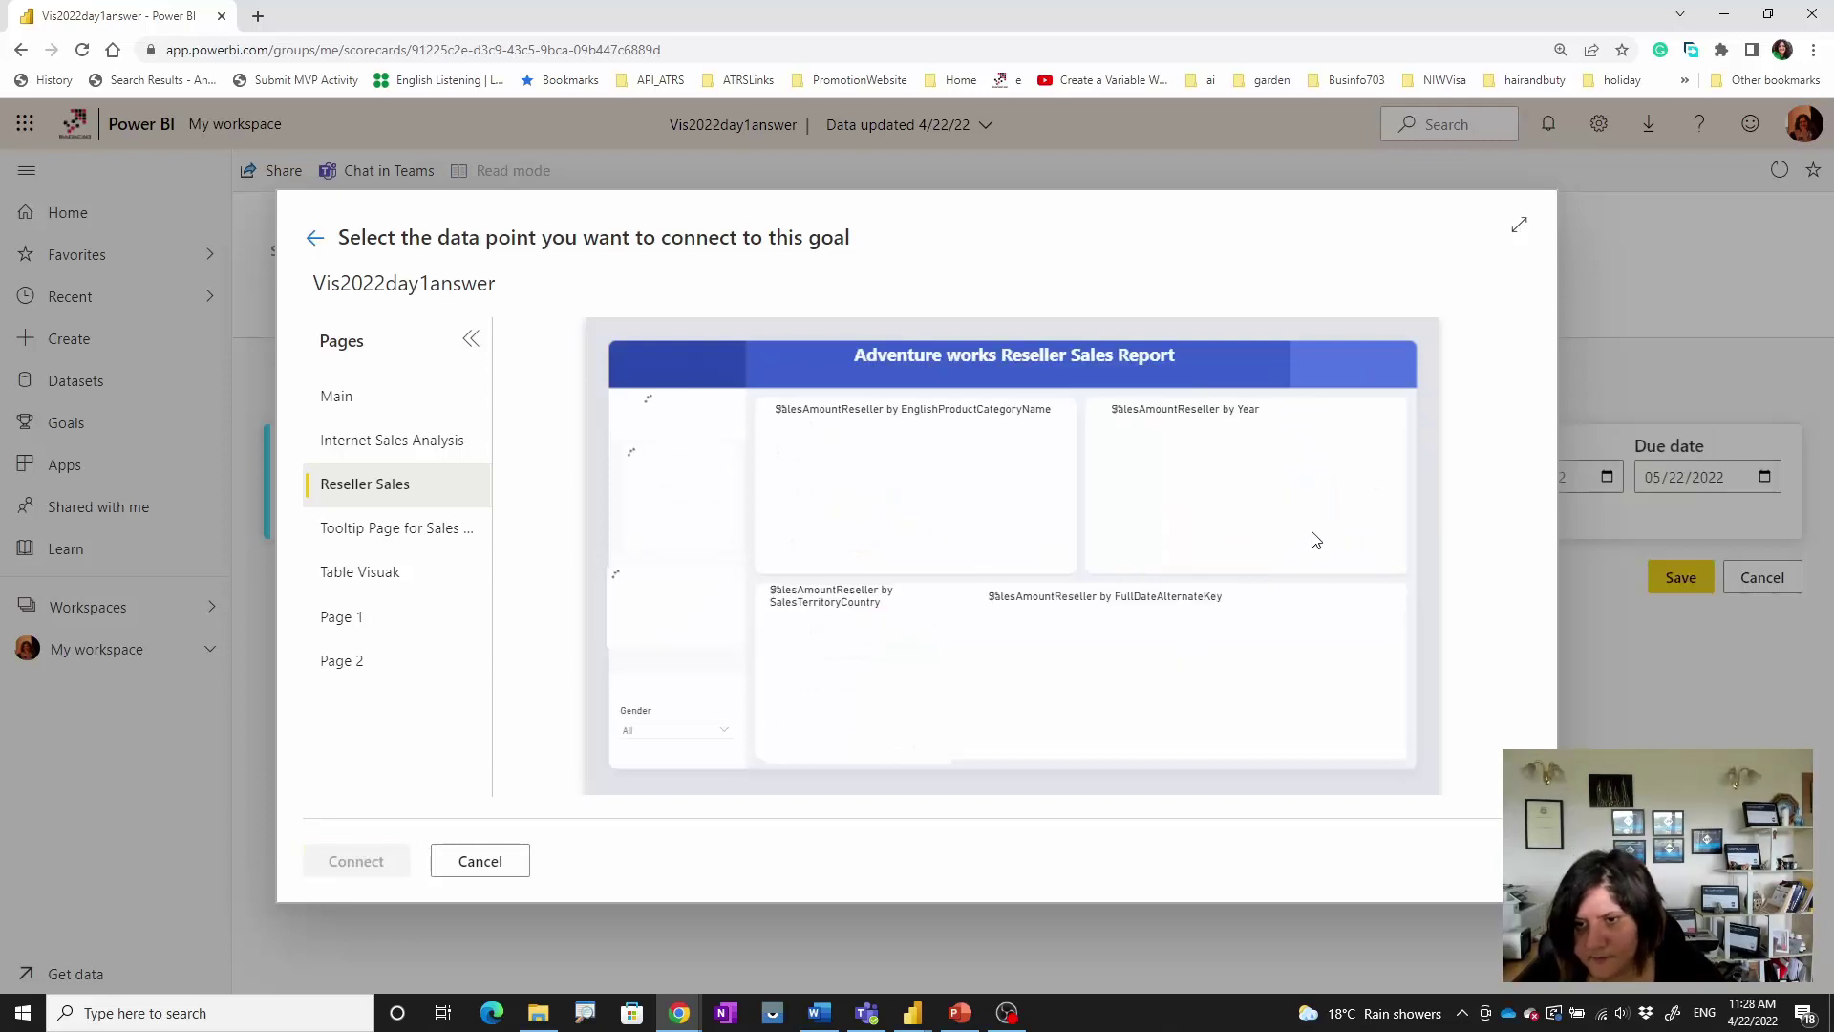
left_click(1286, 510)
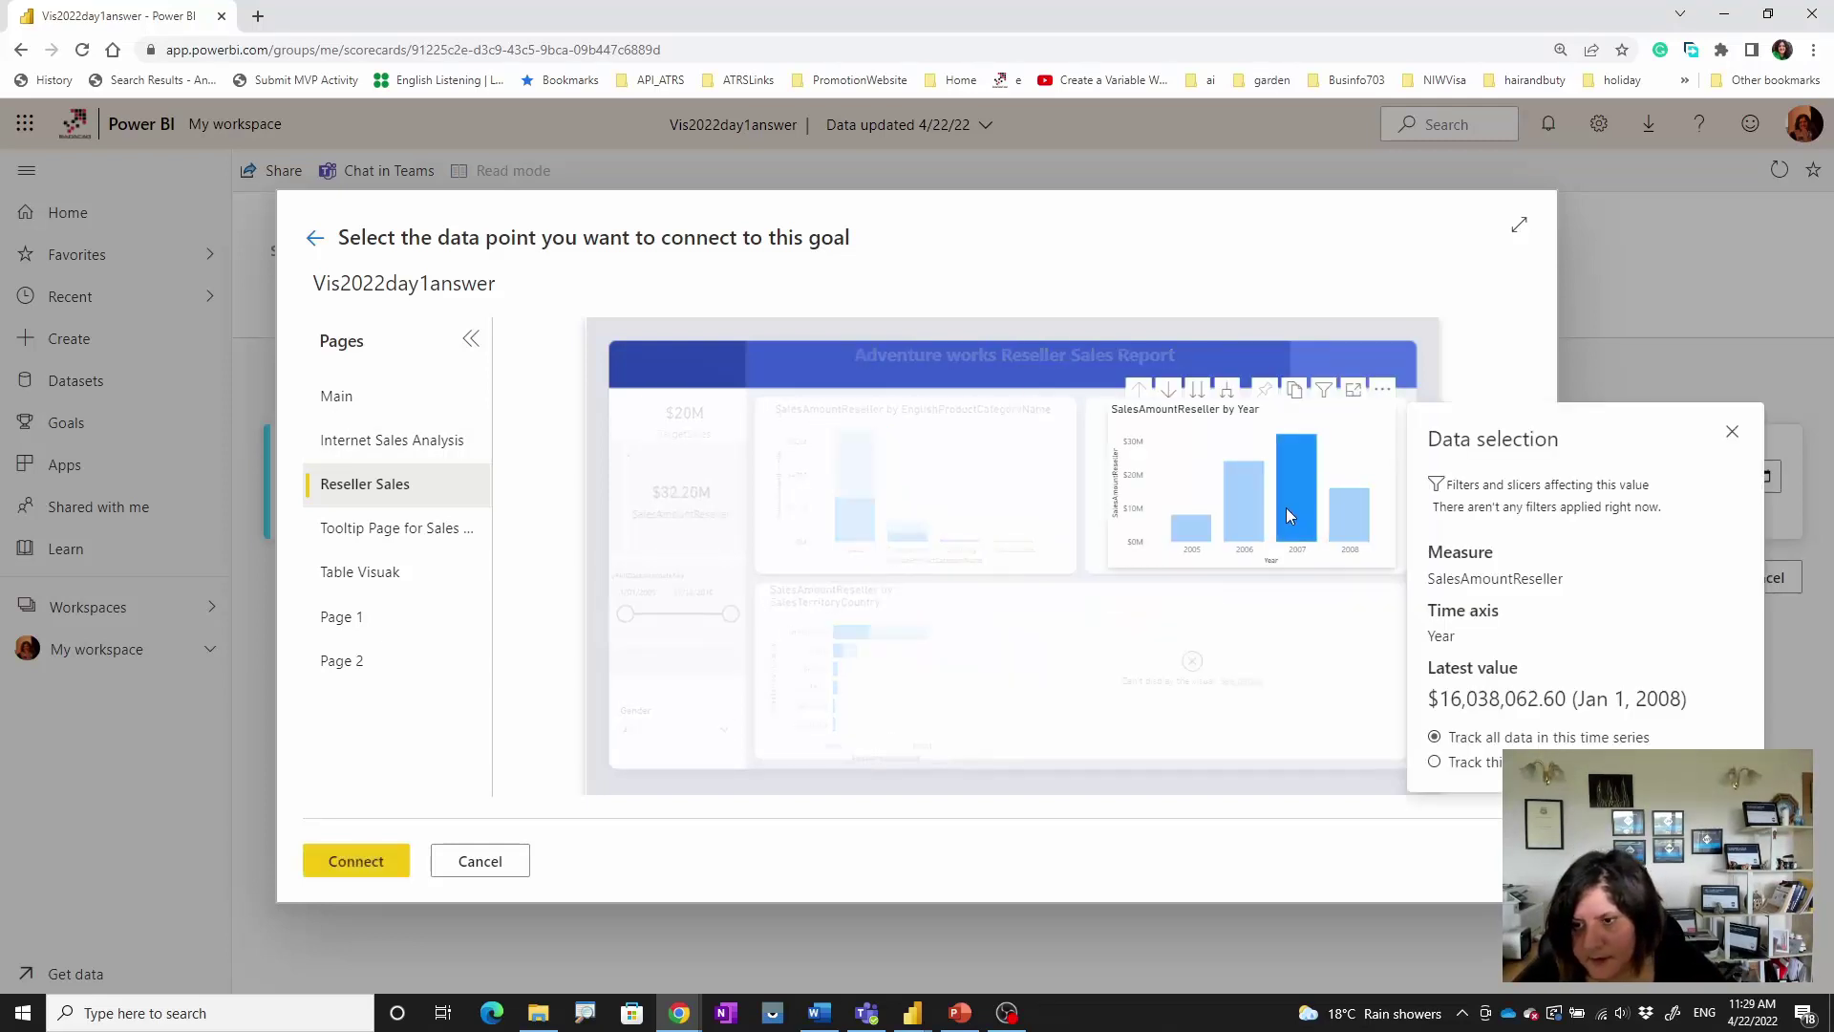
left_click(1436, 763)
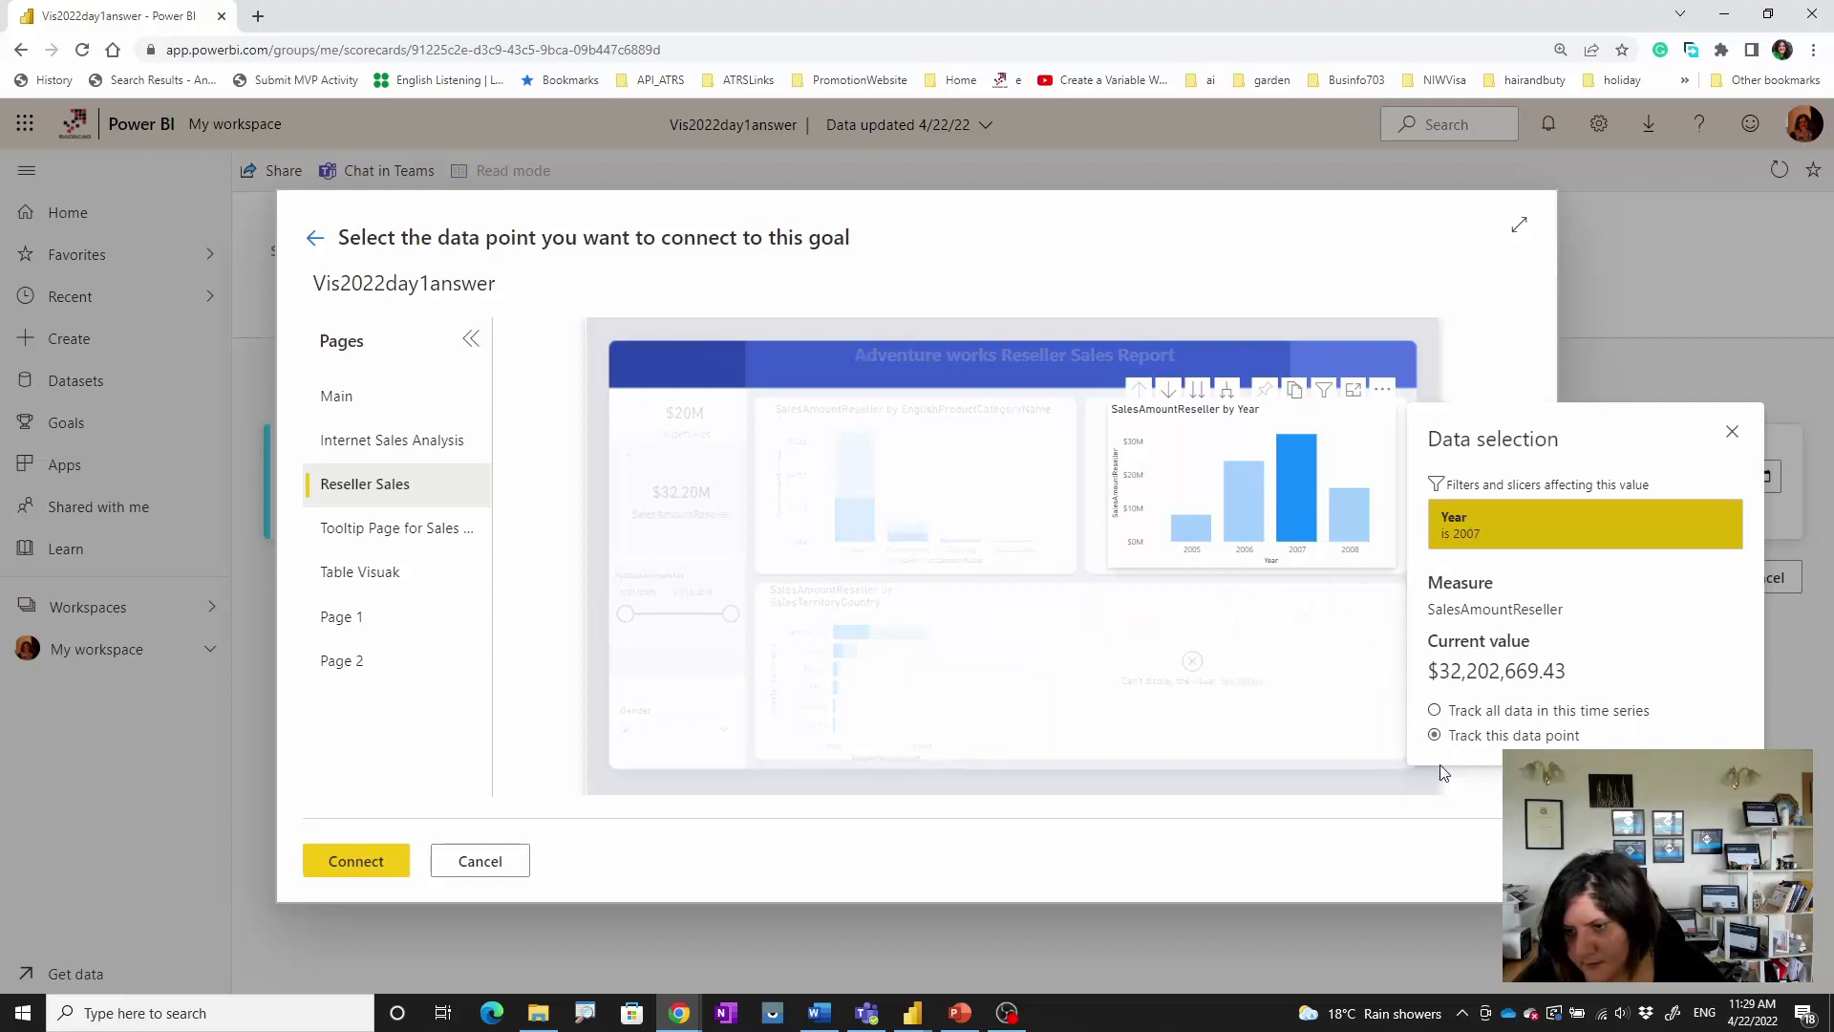
left_click(330, 864)
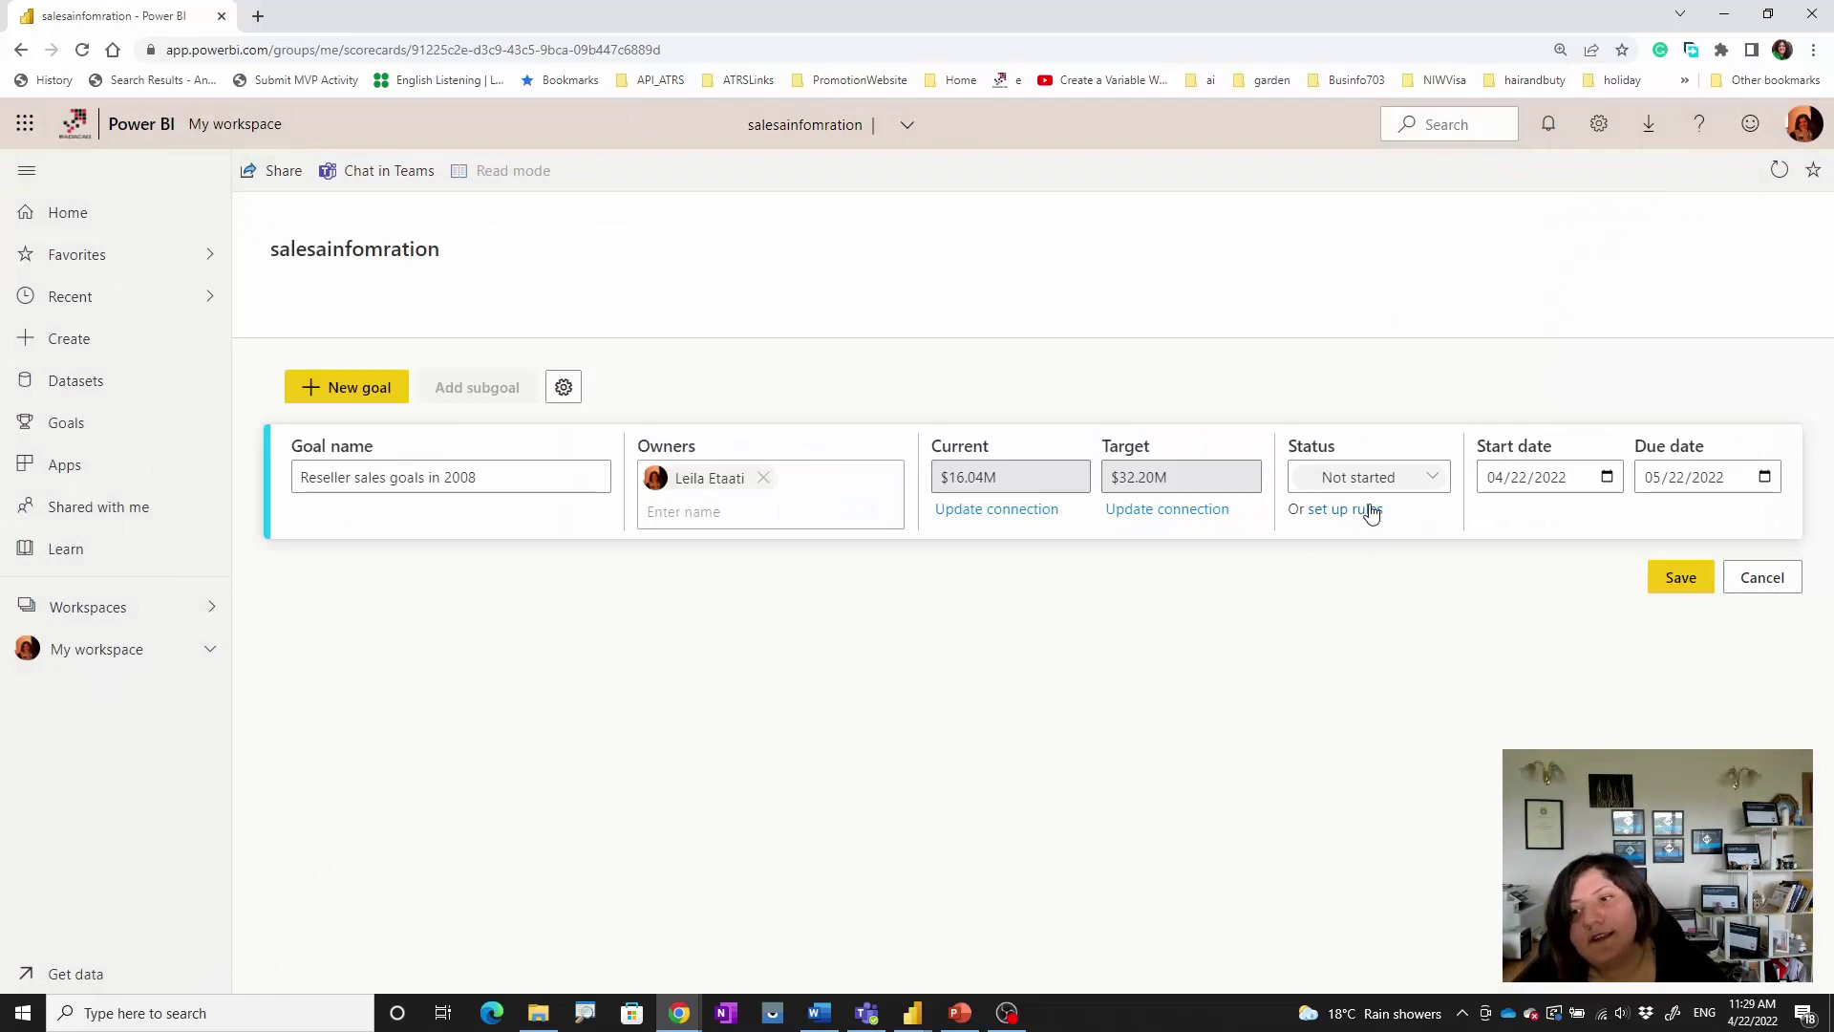
left_click(1368, 514)
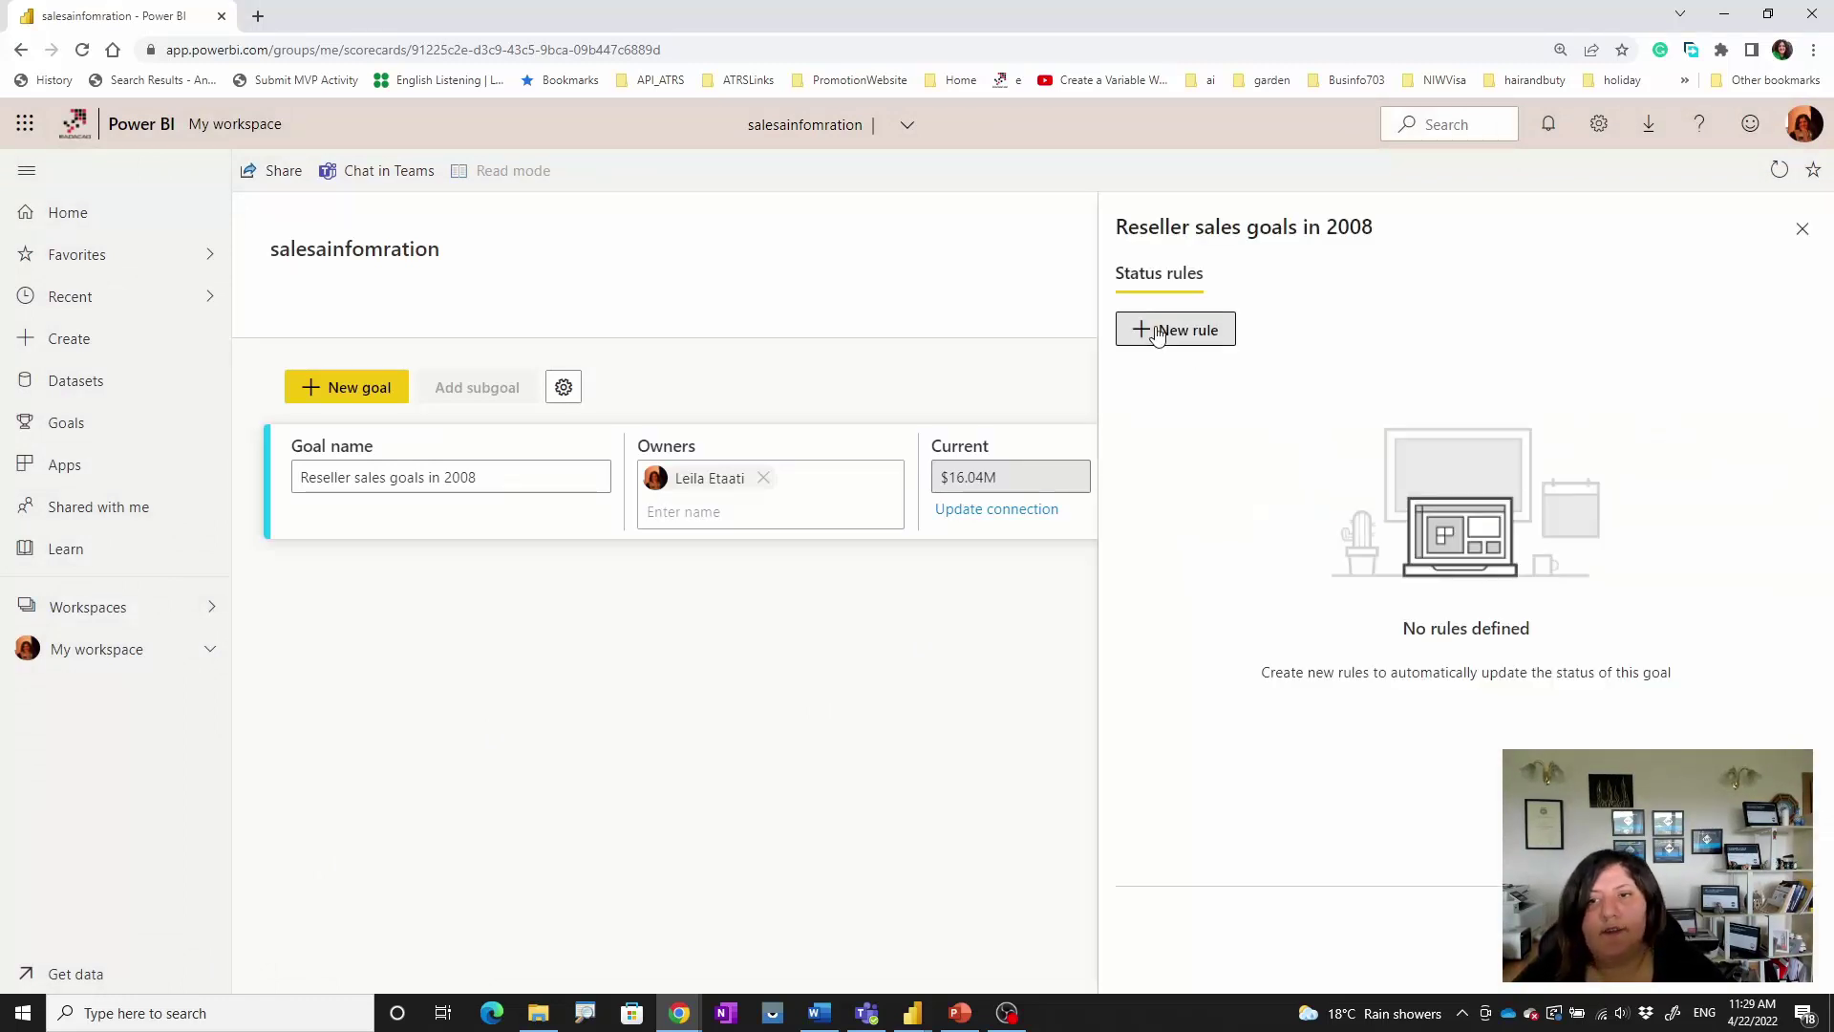
left_click(1175, 329)
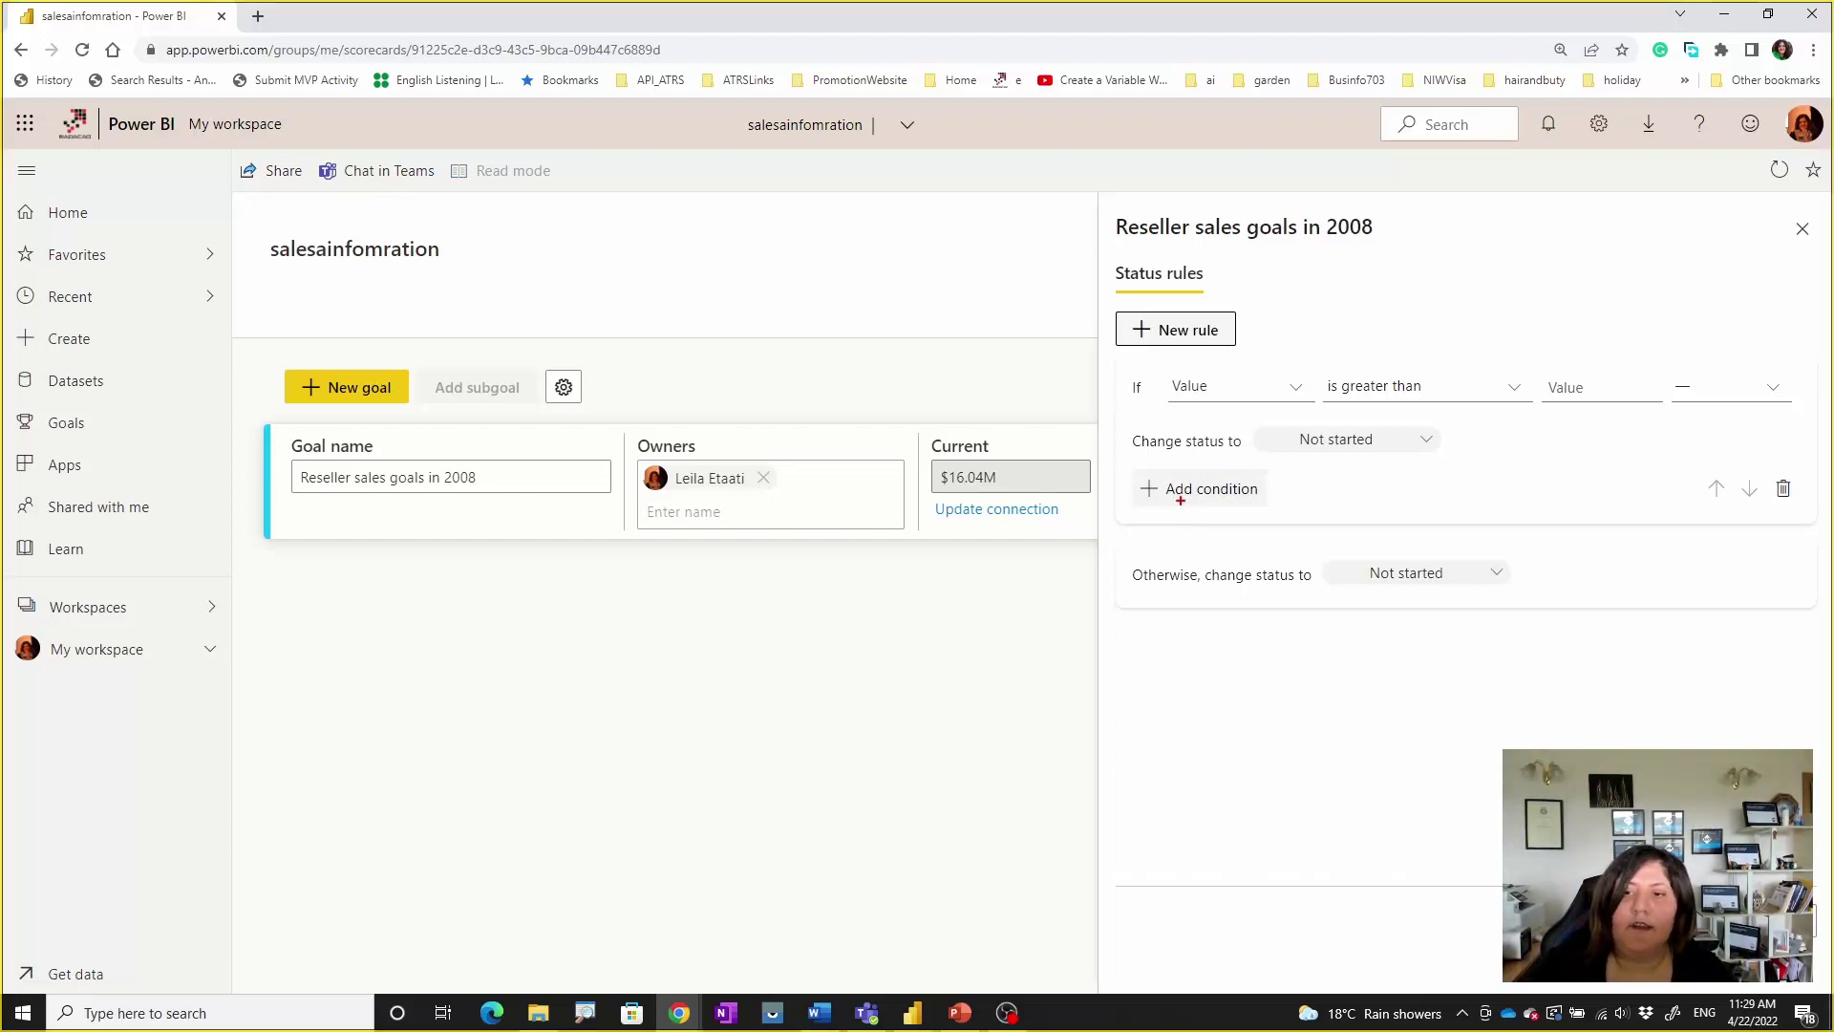
left_click(1210, 336)
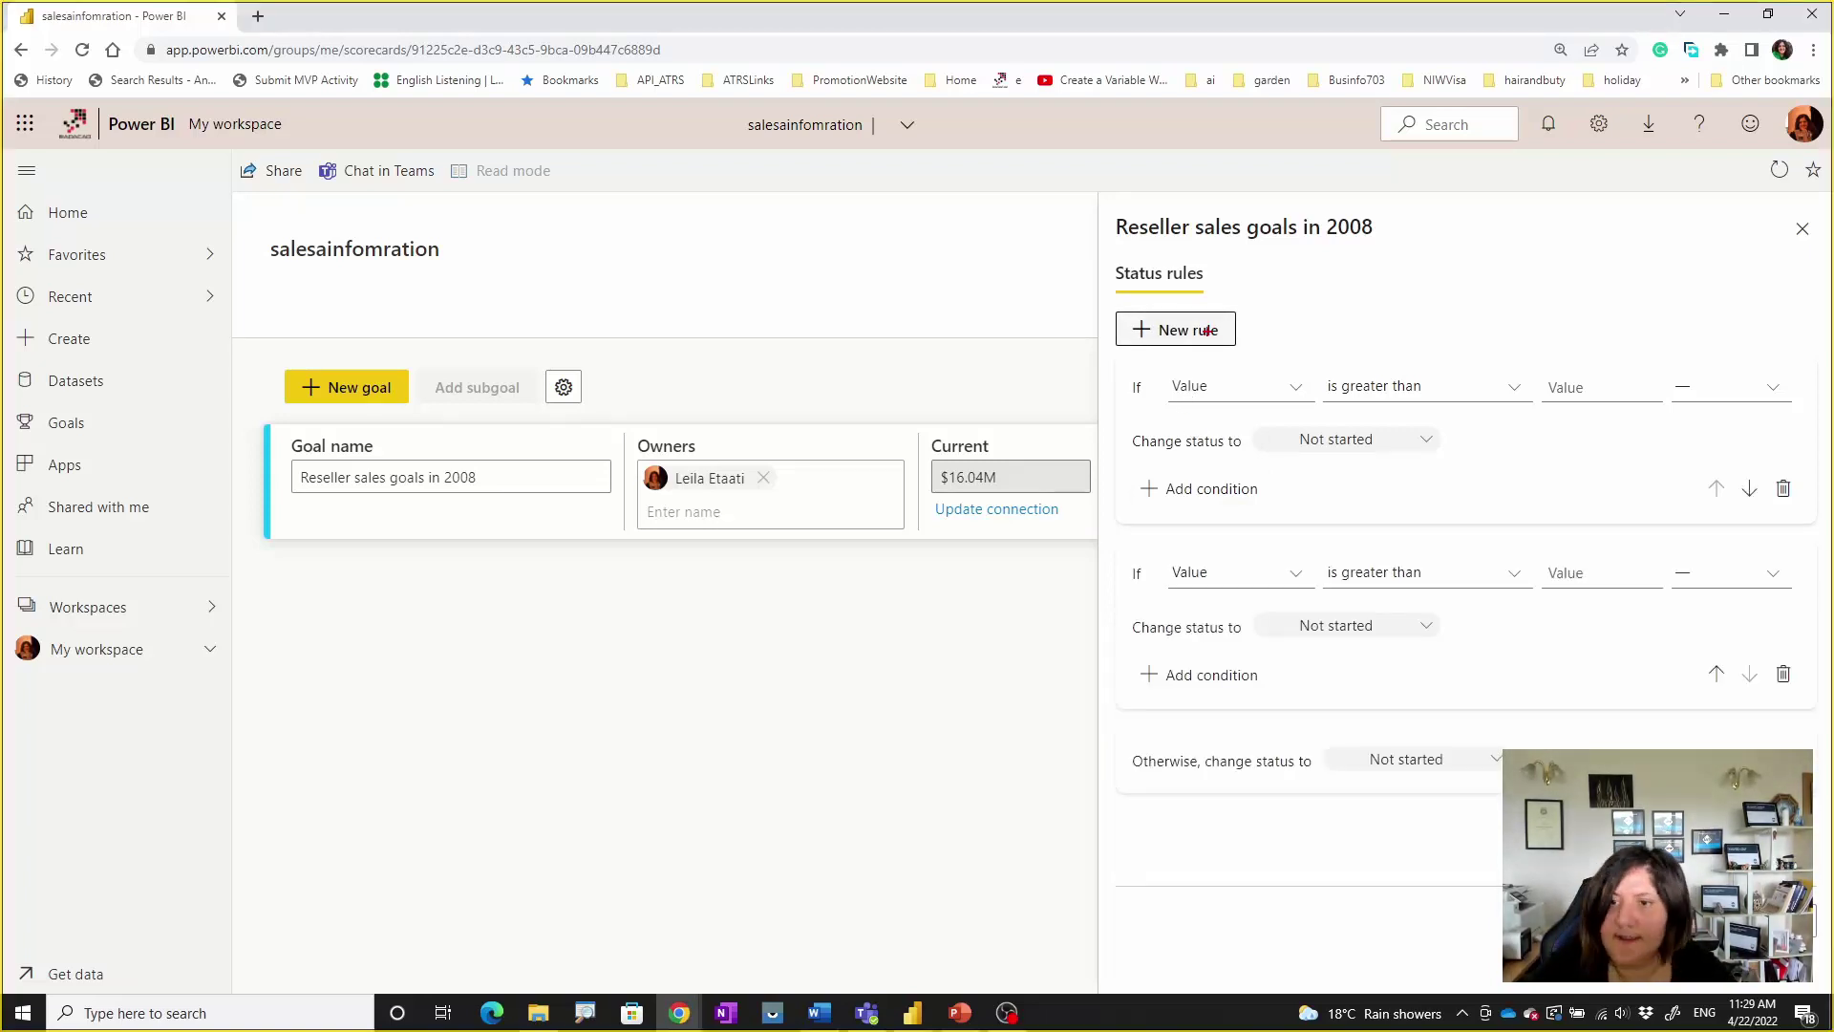
mouse_move(1120, 363)
left_mouse_down()
mouse_move(1148, 427)
mouse_move(1614, 552)
mouse_move(1806, 534)
left_mouse_up()
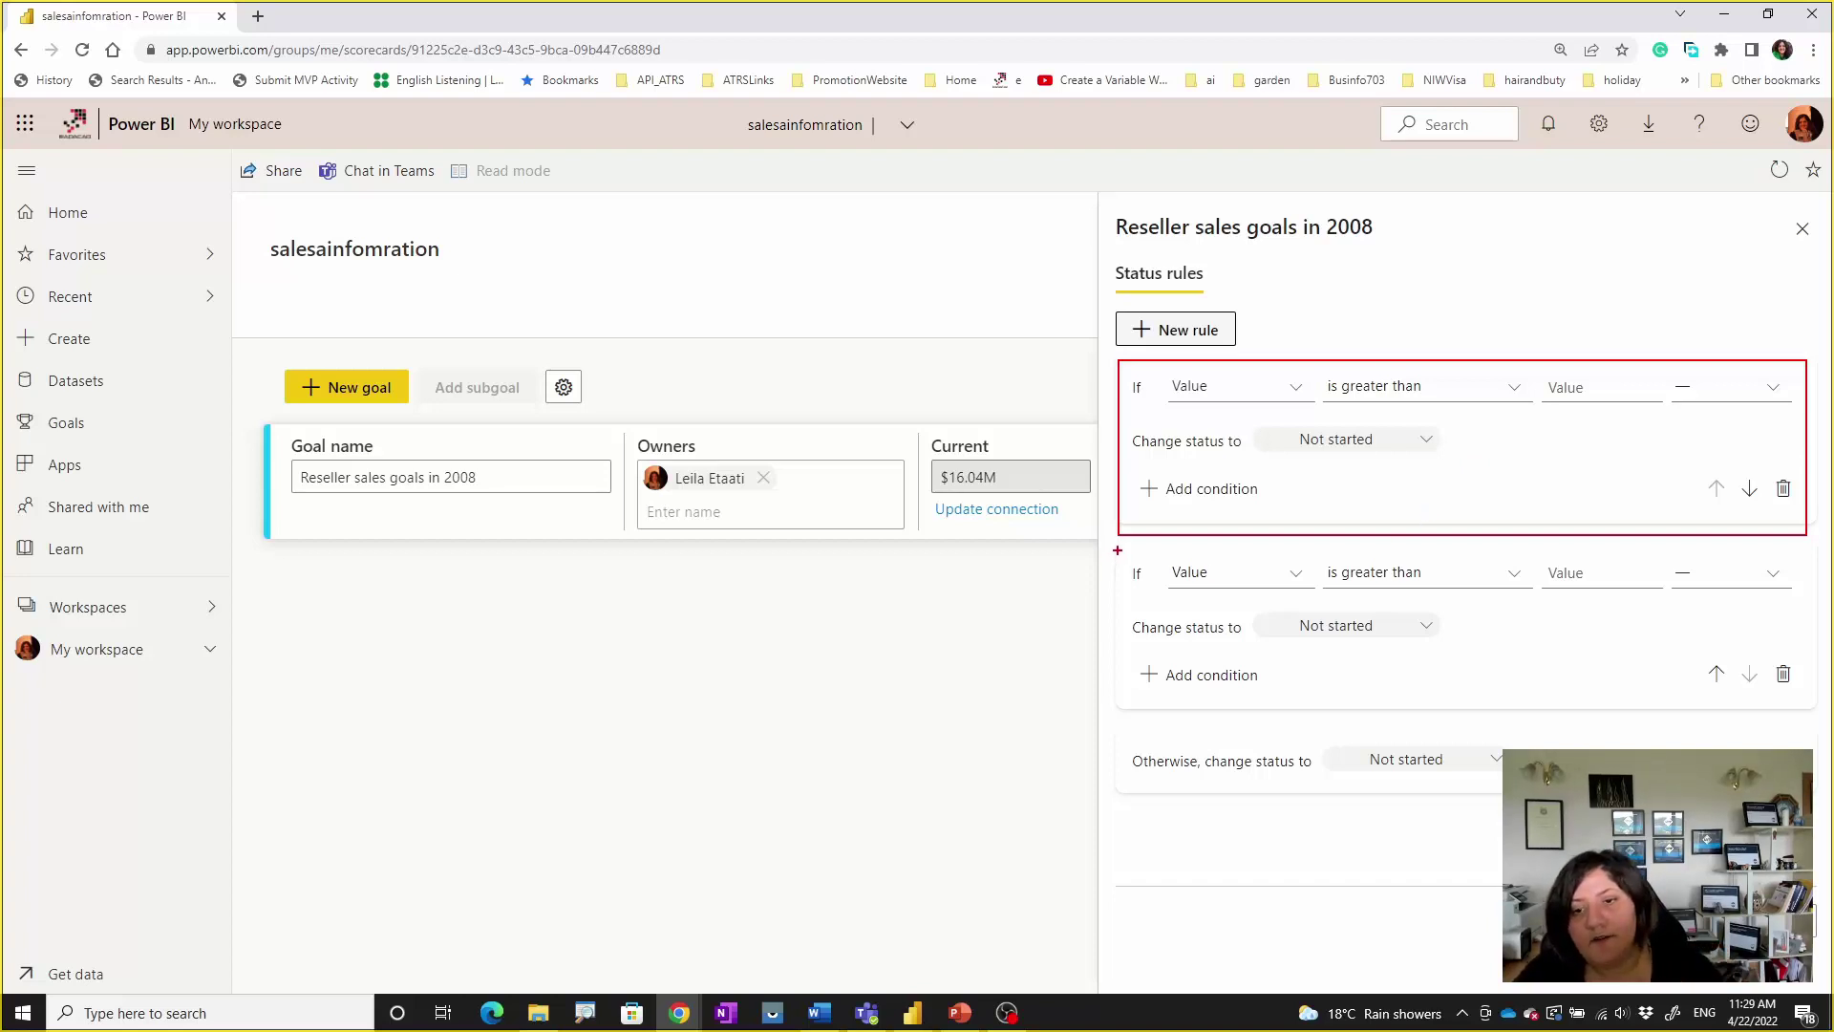
mouse_move(1117, 550)
left_mouse_down()
mouse_move(1503, 749)
mouse_move(1802, 742)
mouse_move(1808, 716)
left_mouse_up()
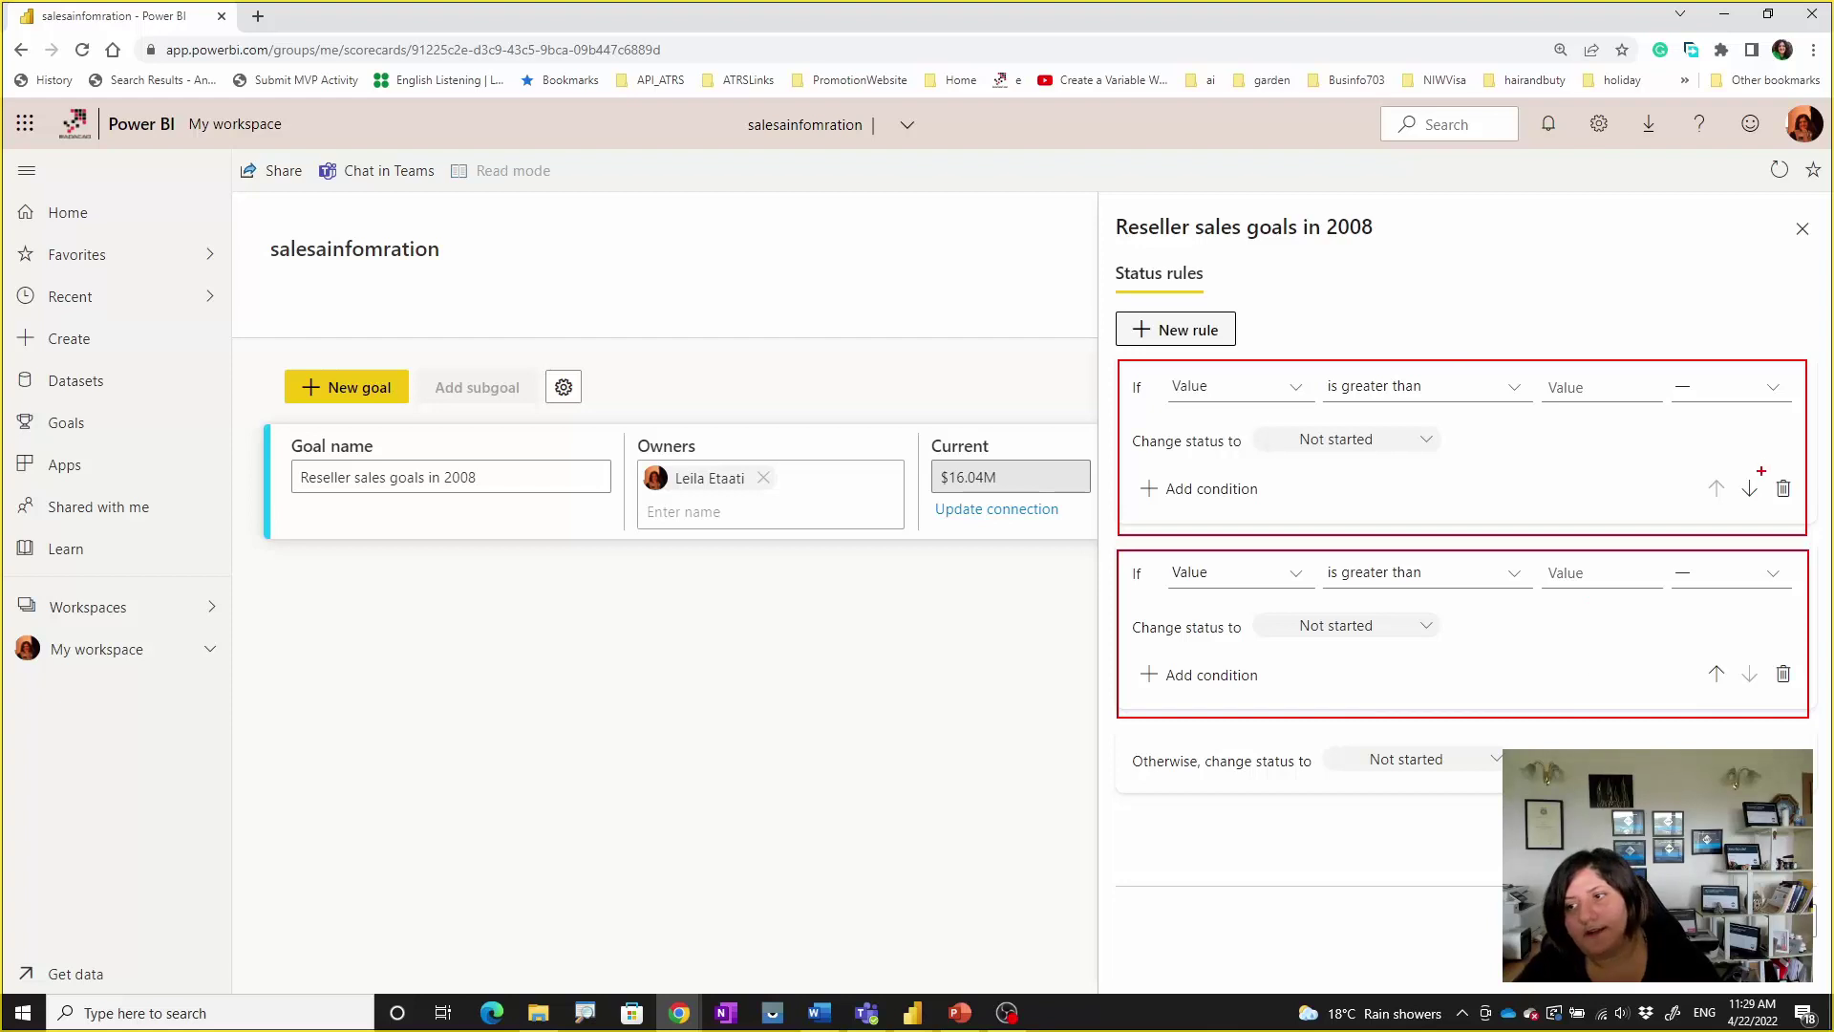
mouse_move(1761, 471)
left_mouse_down()
mouse_move(1706, 457)
mouse_move(1704, 500)
mouse_move(1755, 504)
left_mouse_up()
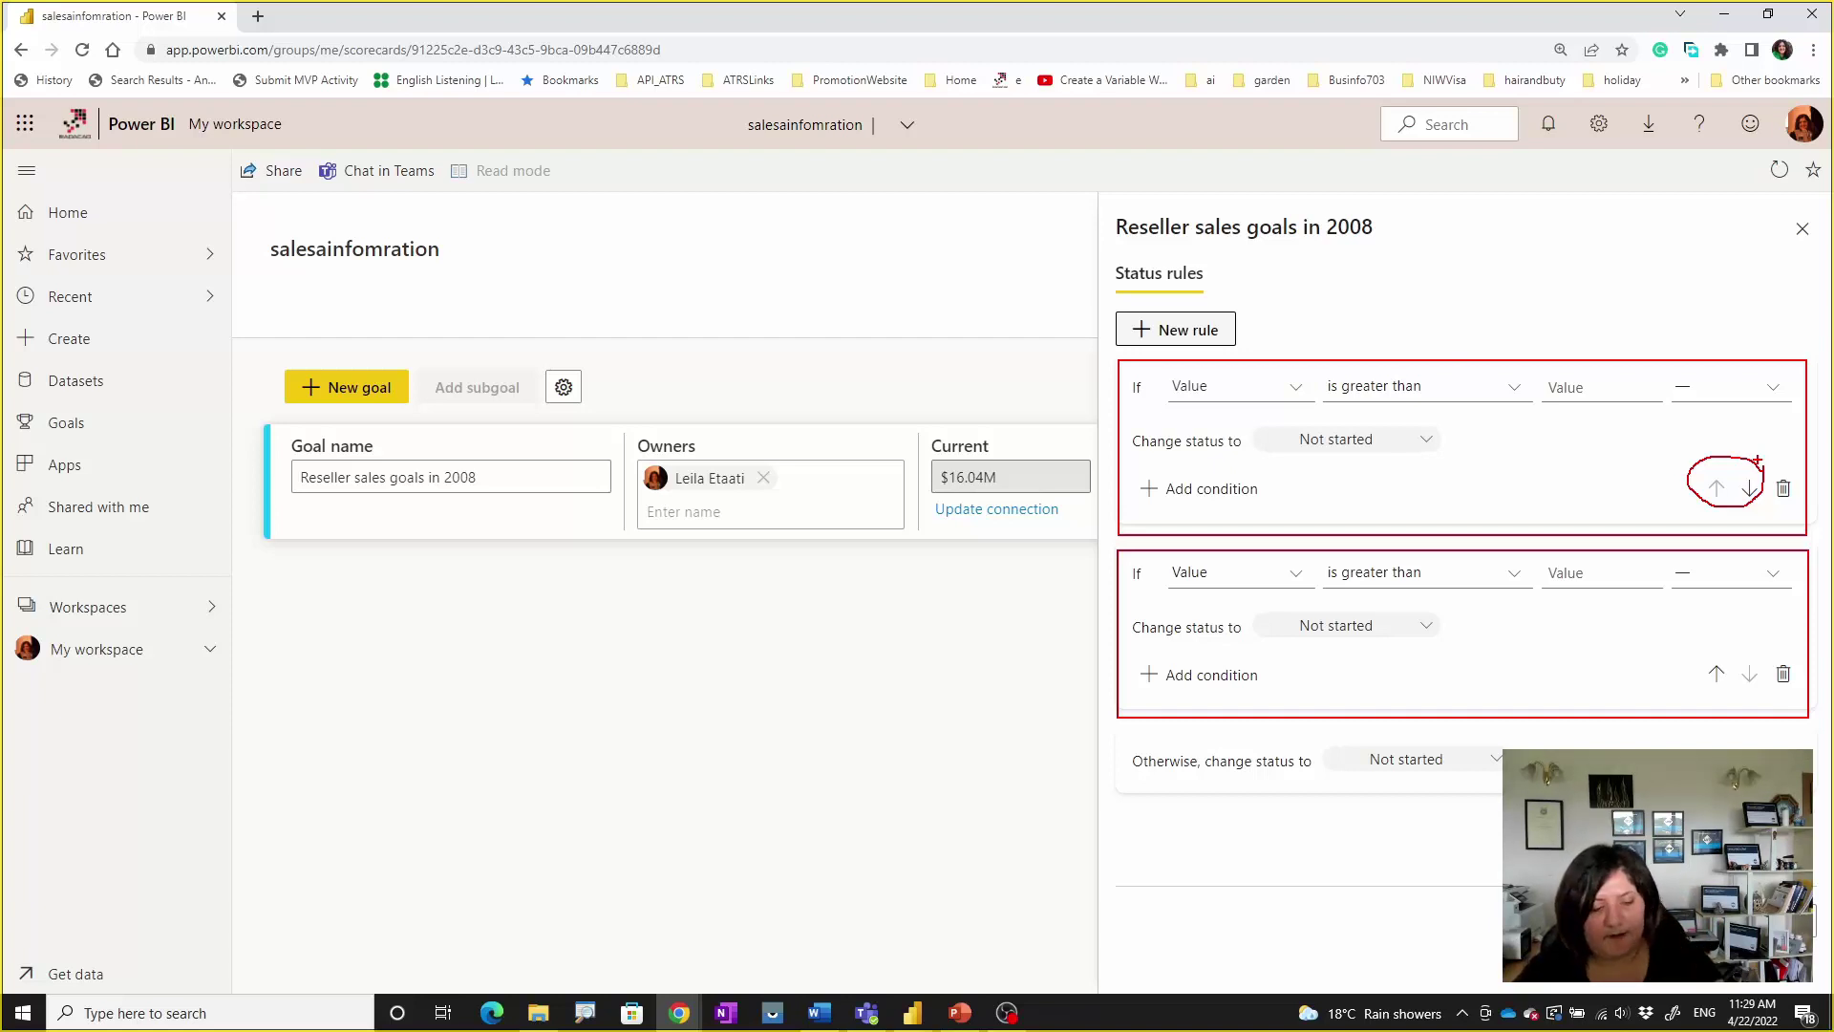
key("Escape")
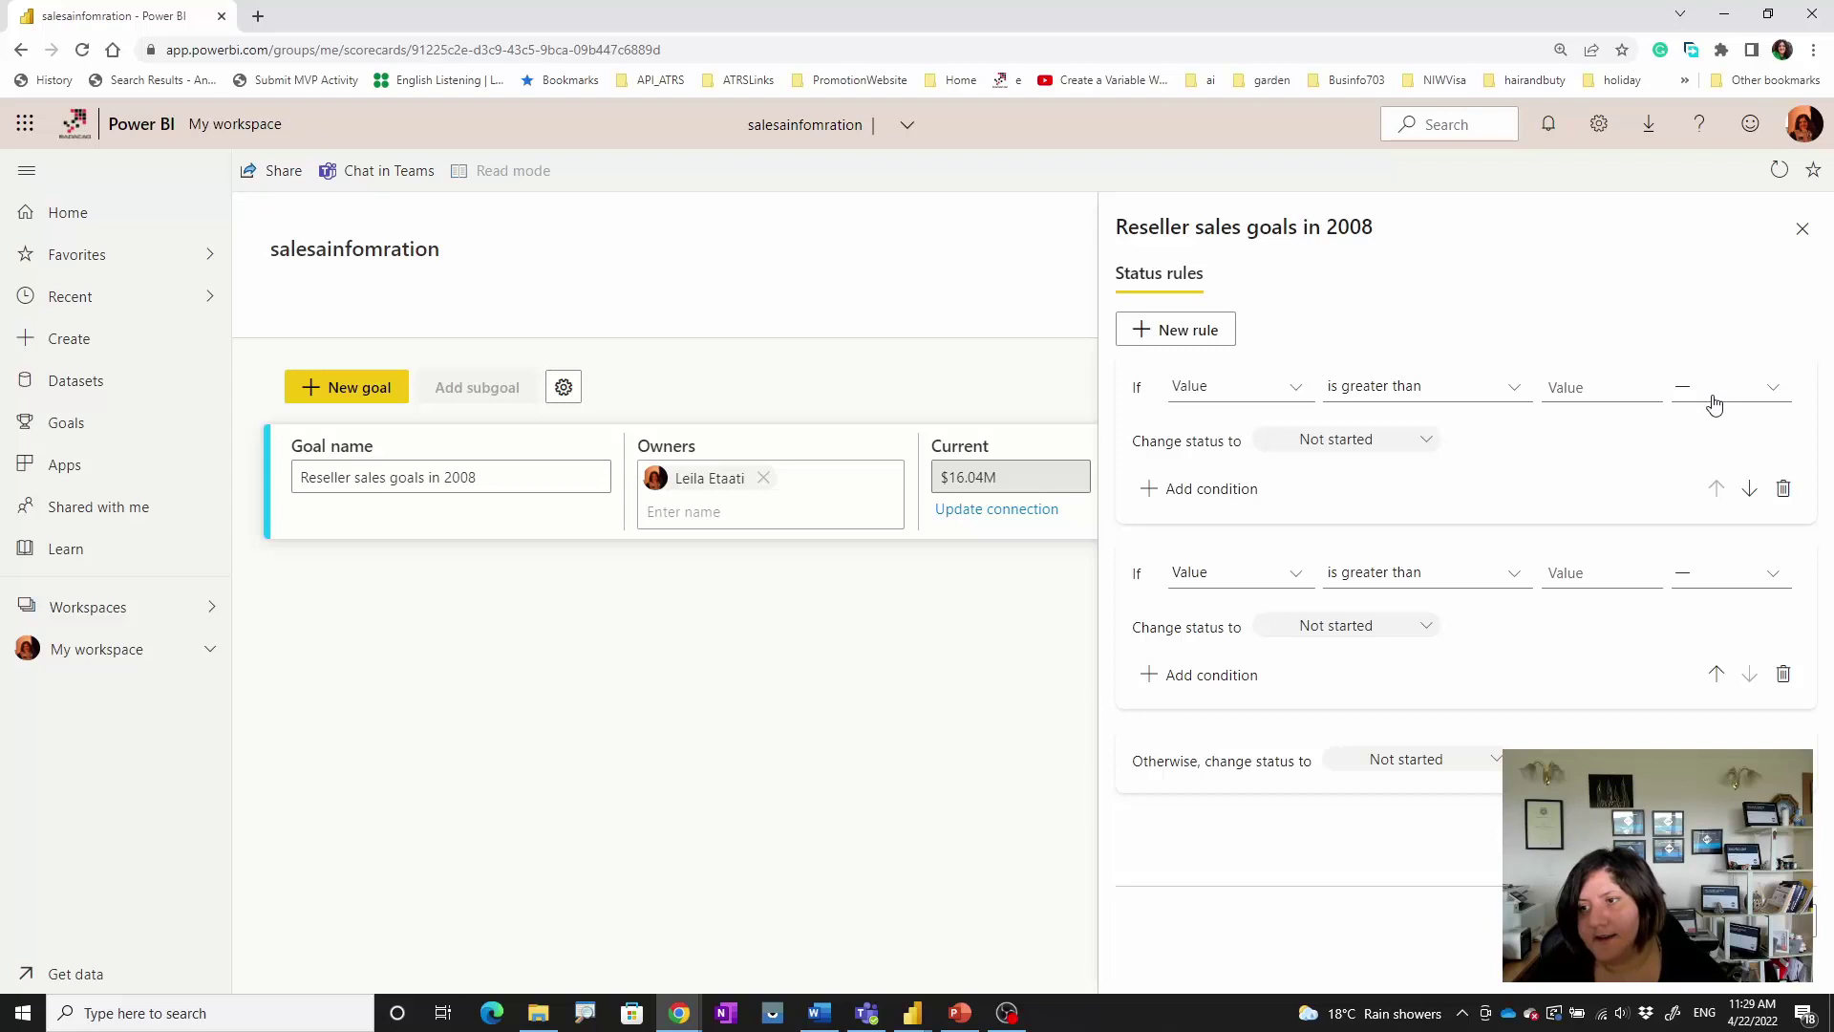
- Make rule 1: less than 20% of target sets status Behind
left_click(1763, 390)
left_click(1721, 446)
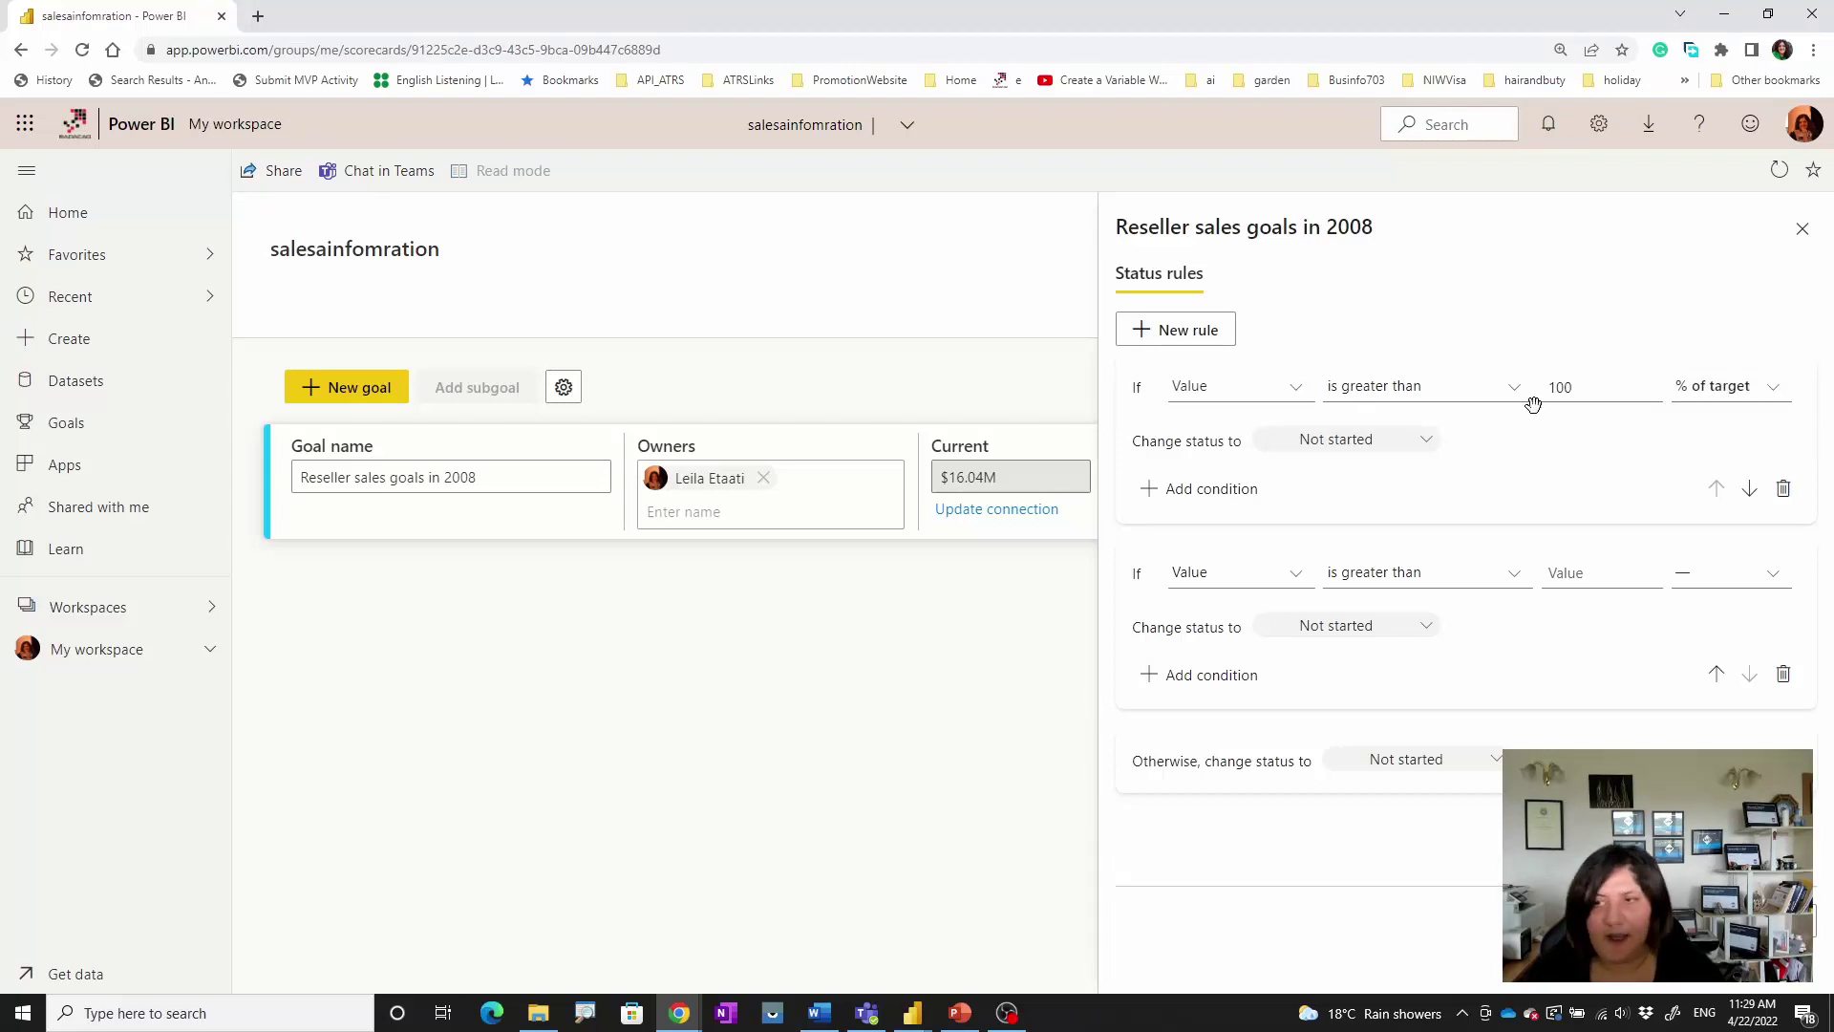
left_click(1405, 399)
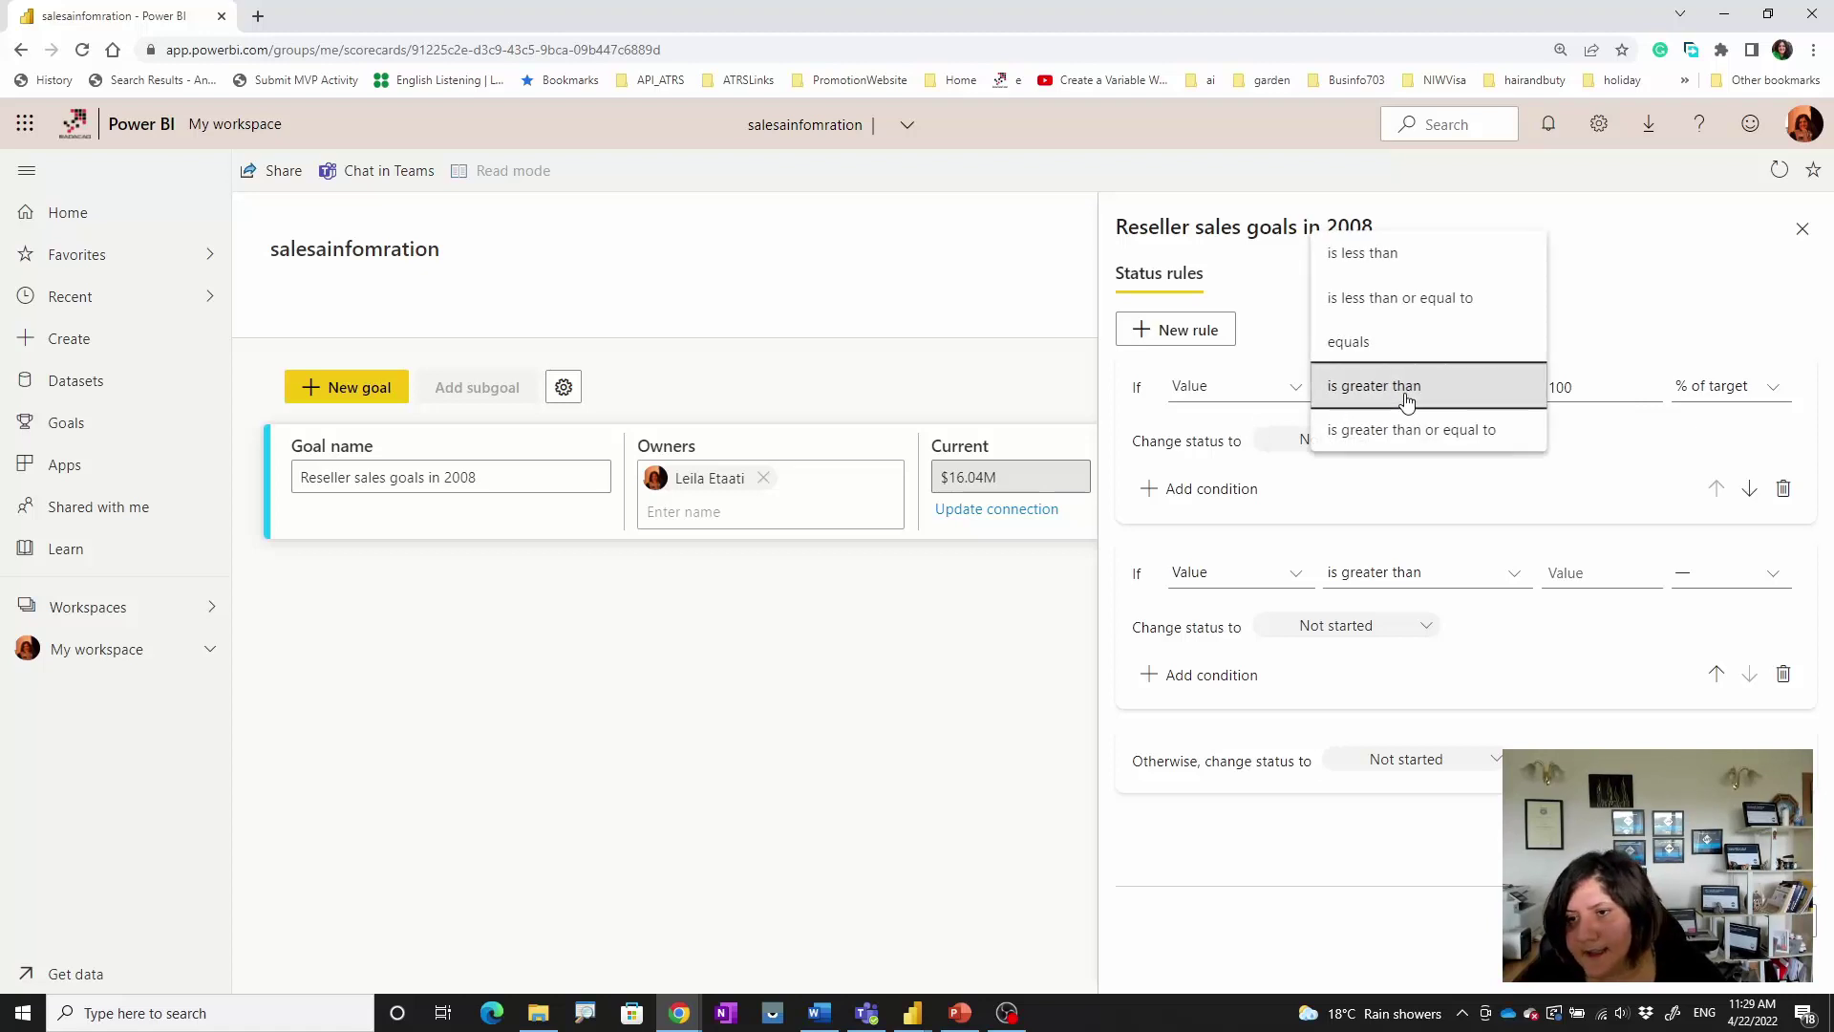
left_click(1380, 258)
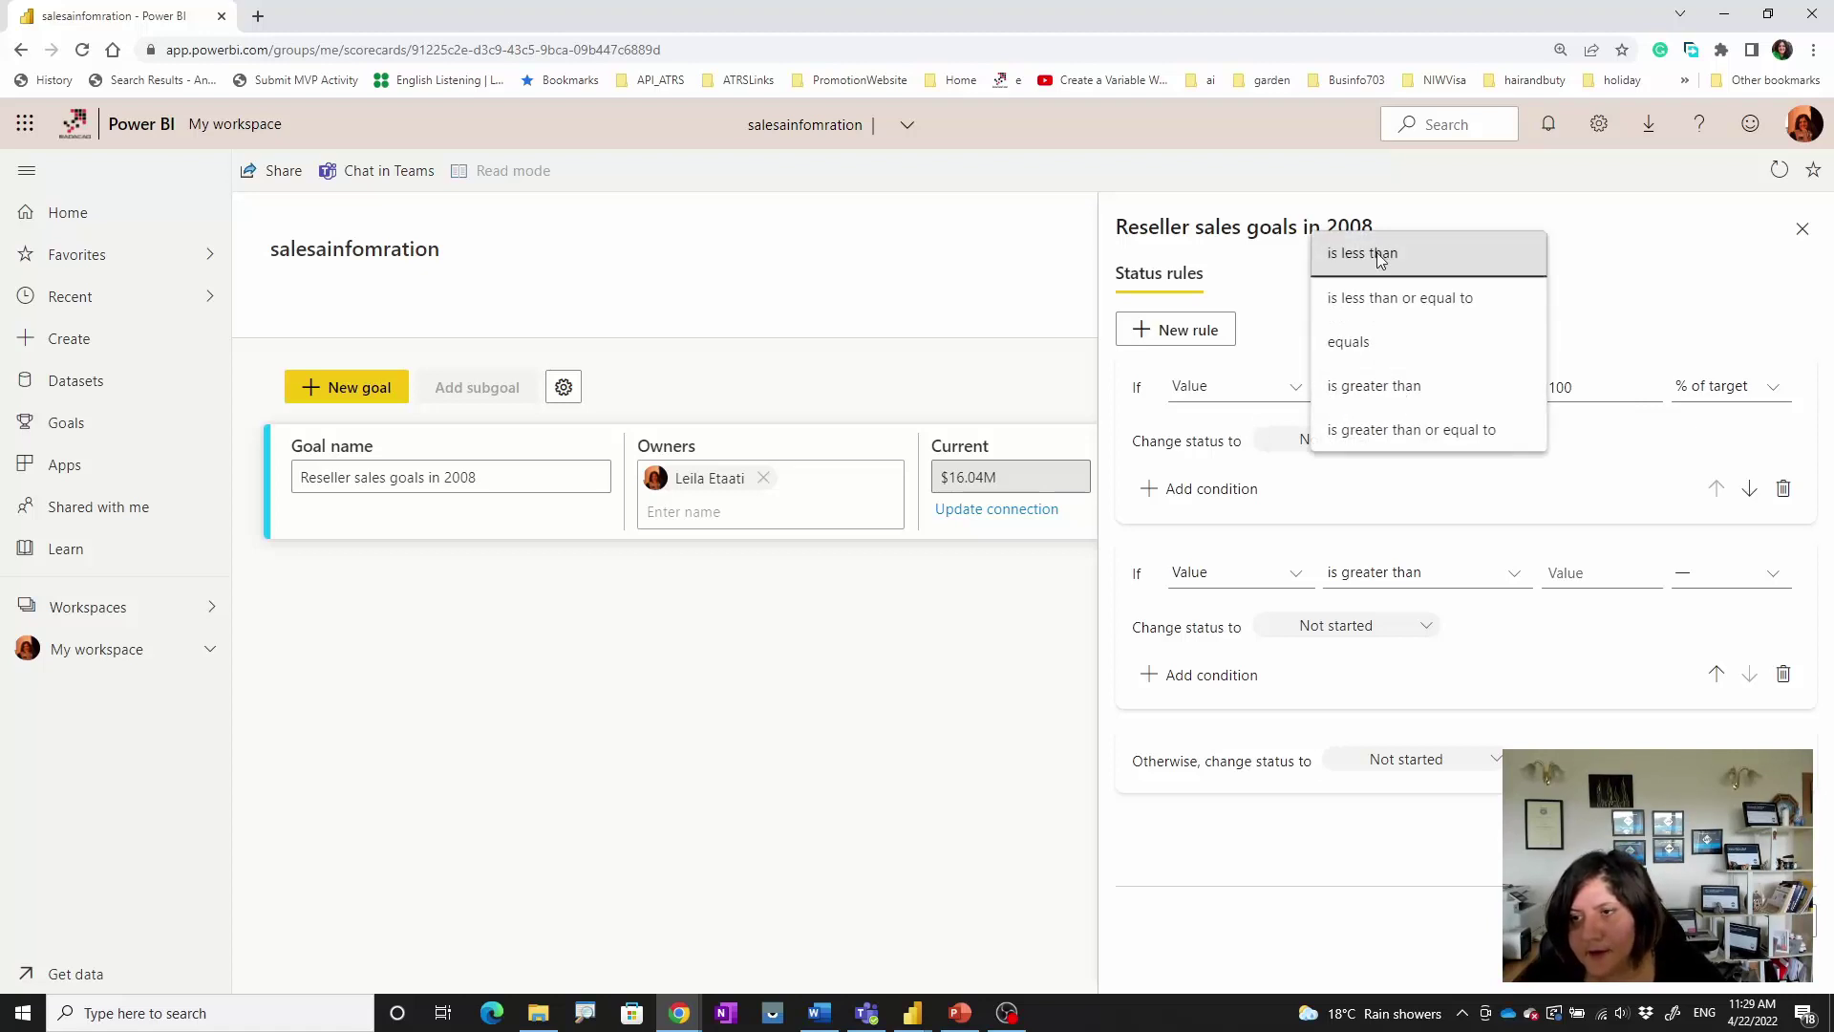
double_click(1563, 388)
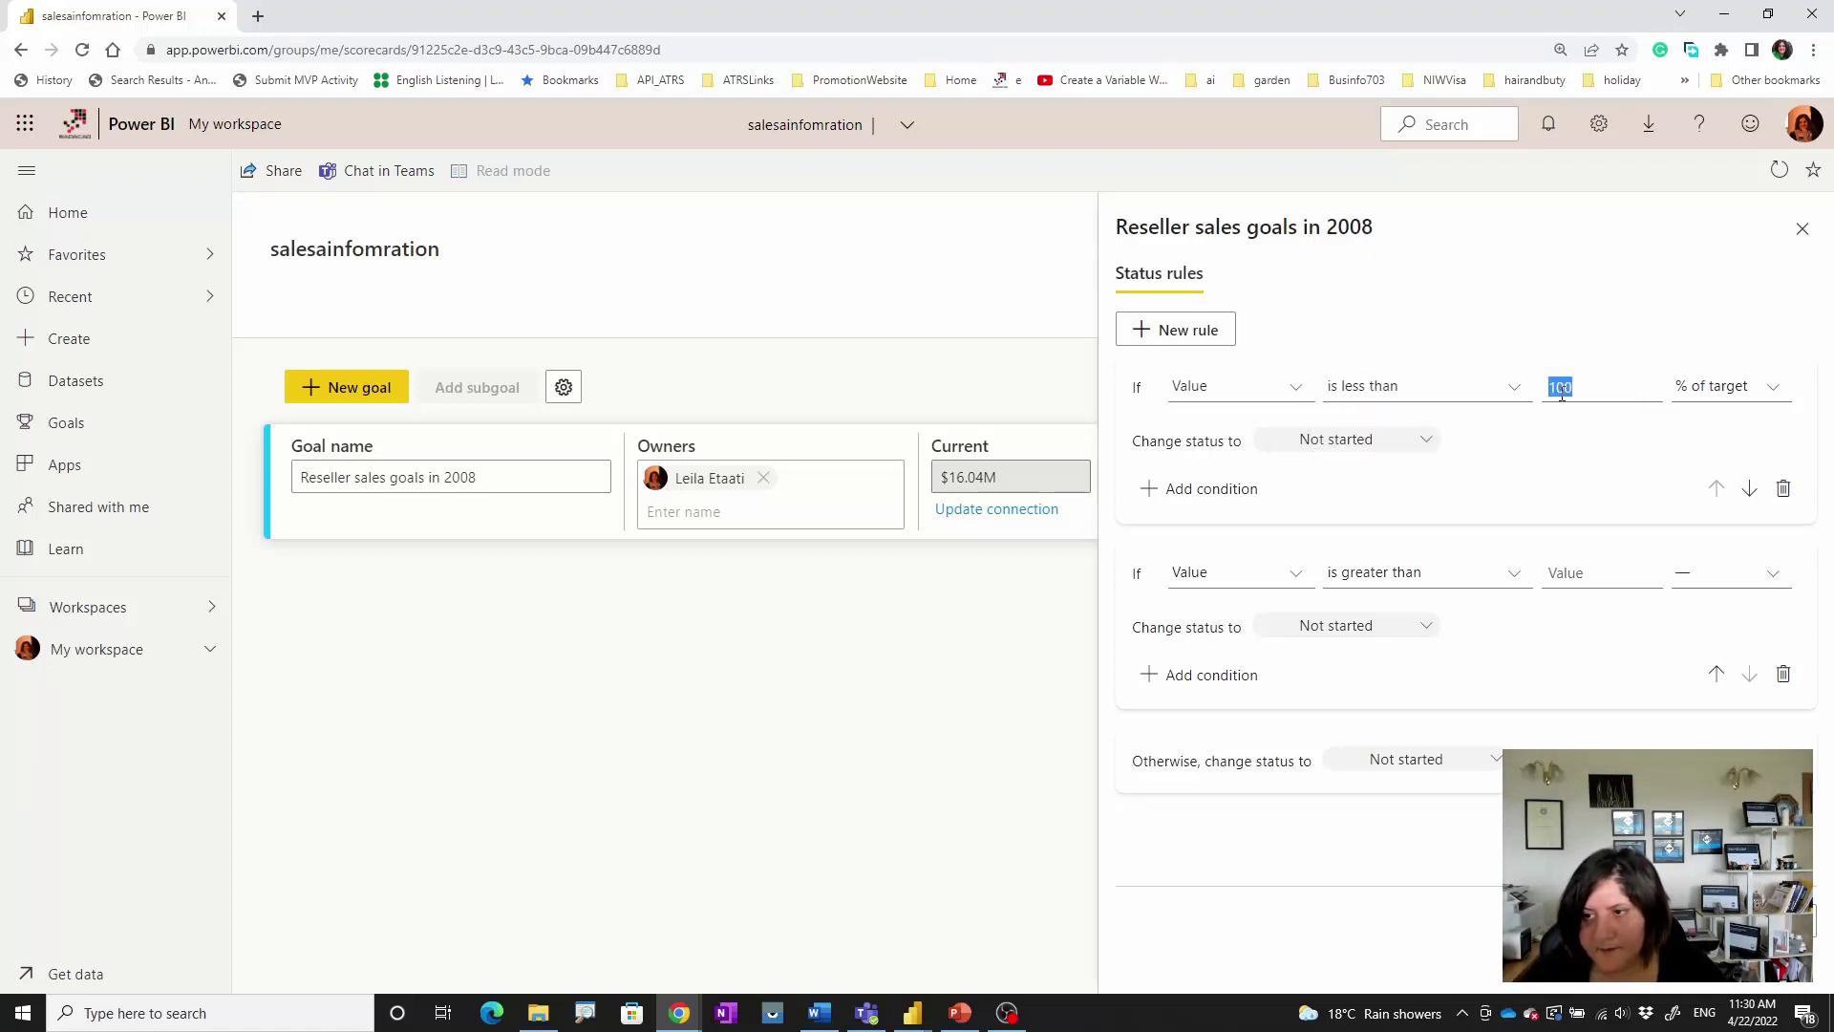
type("20")
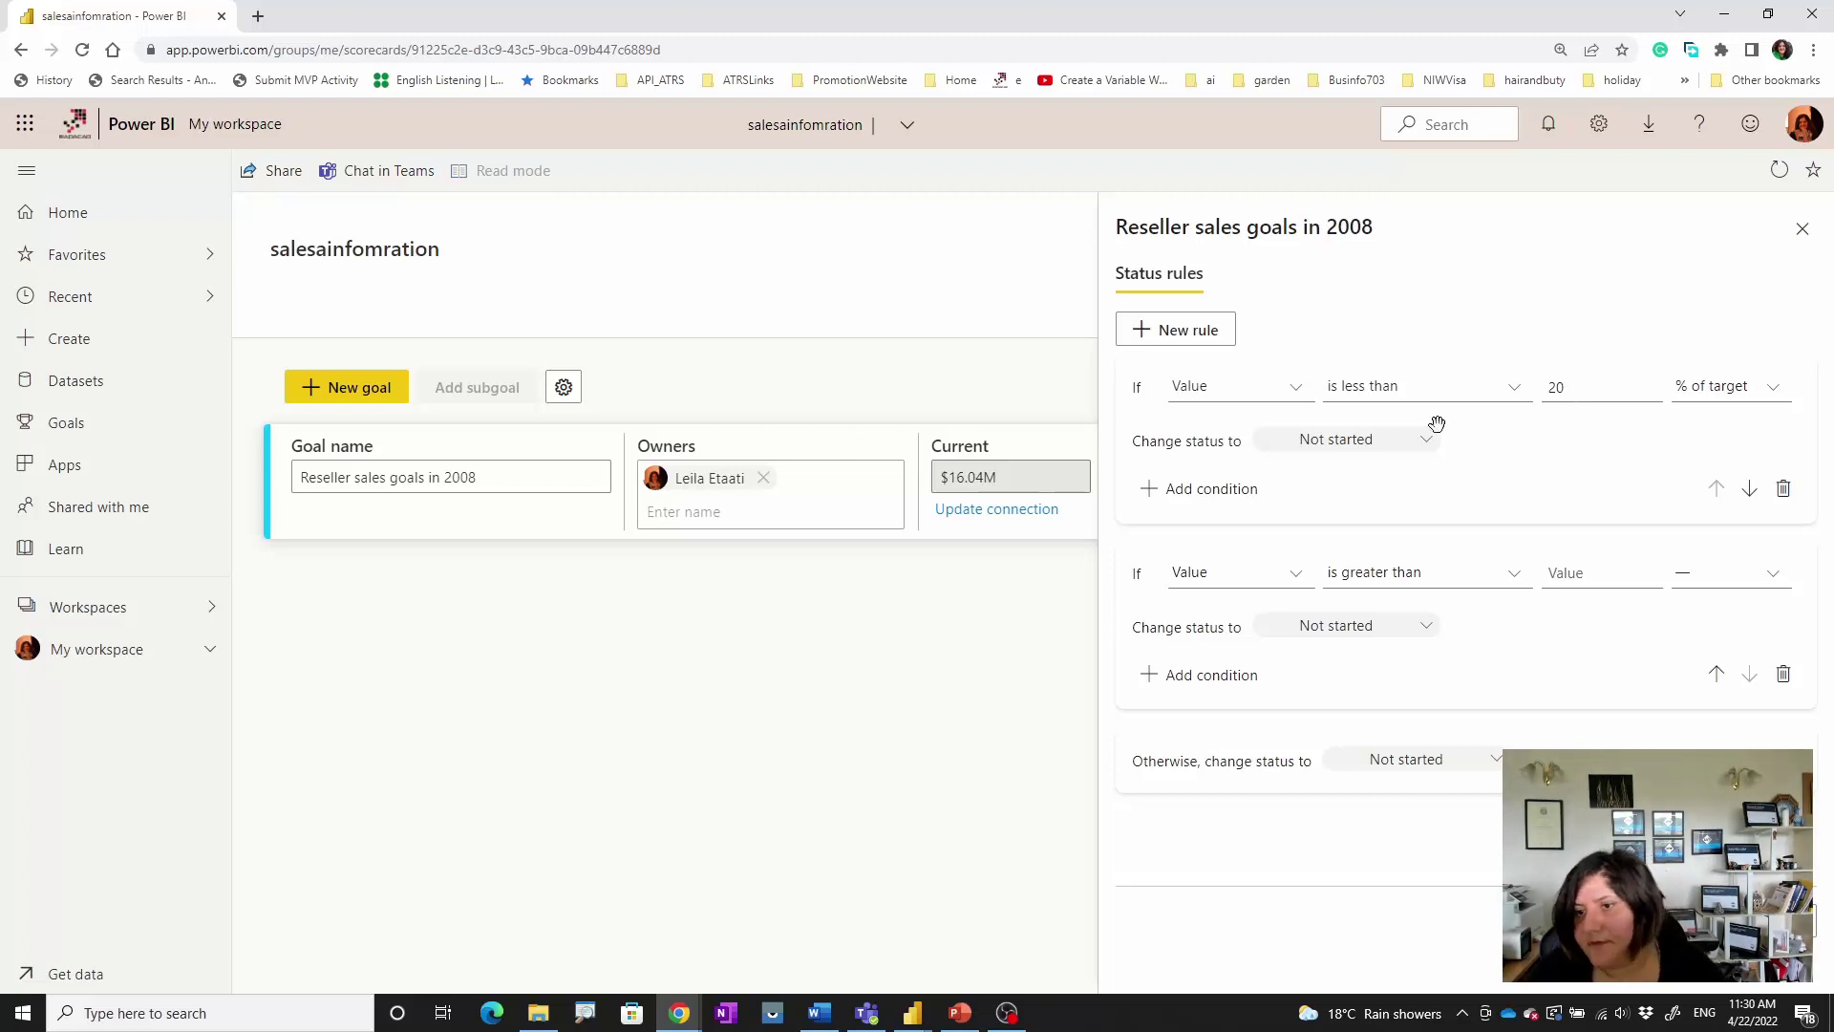
left_click(1401, 438)
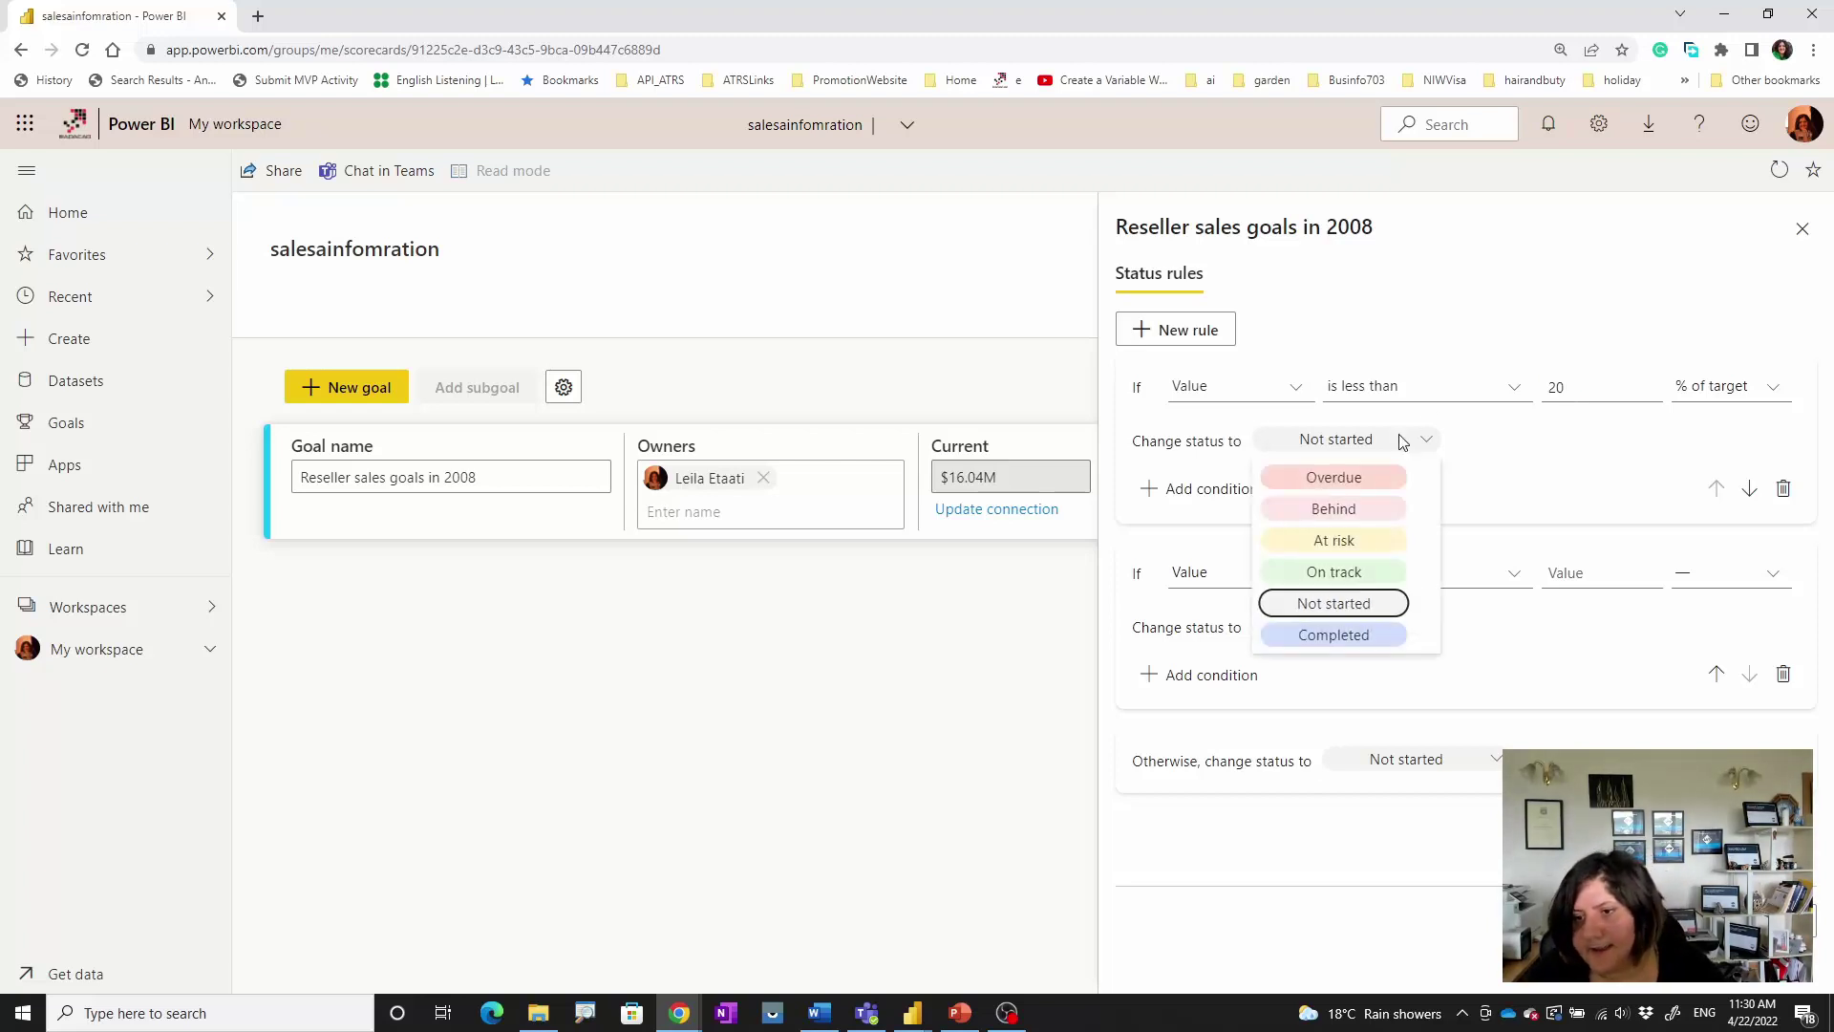
left_click(1330, 516)
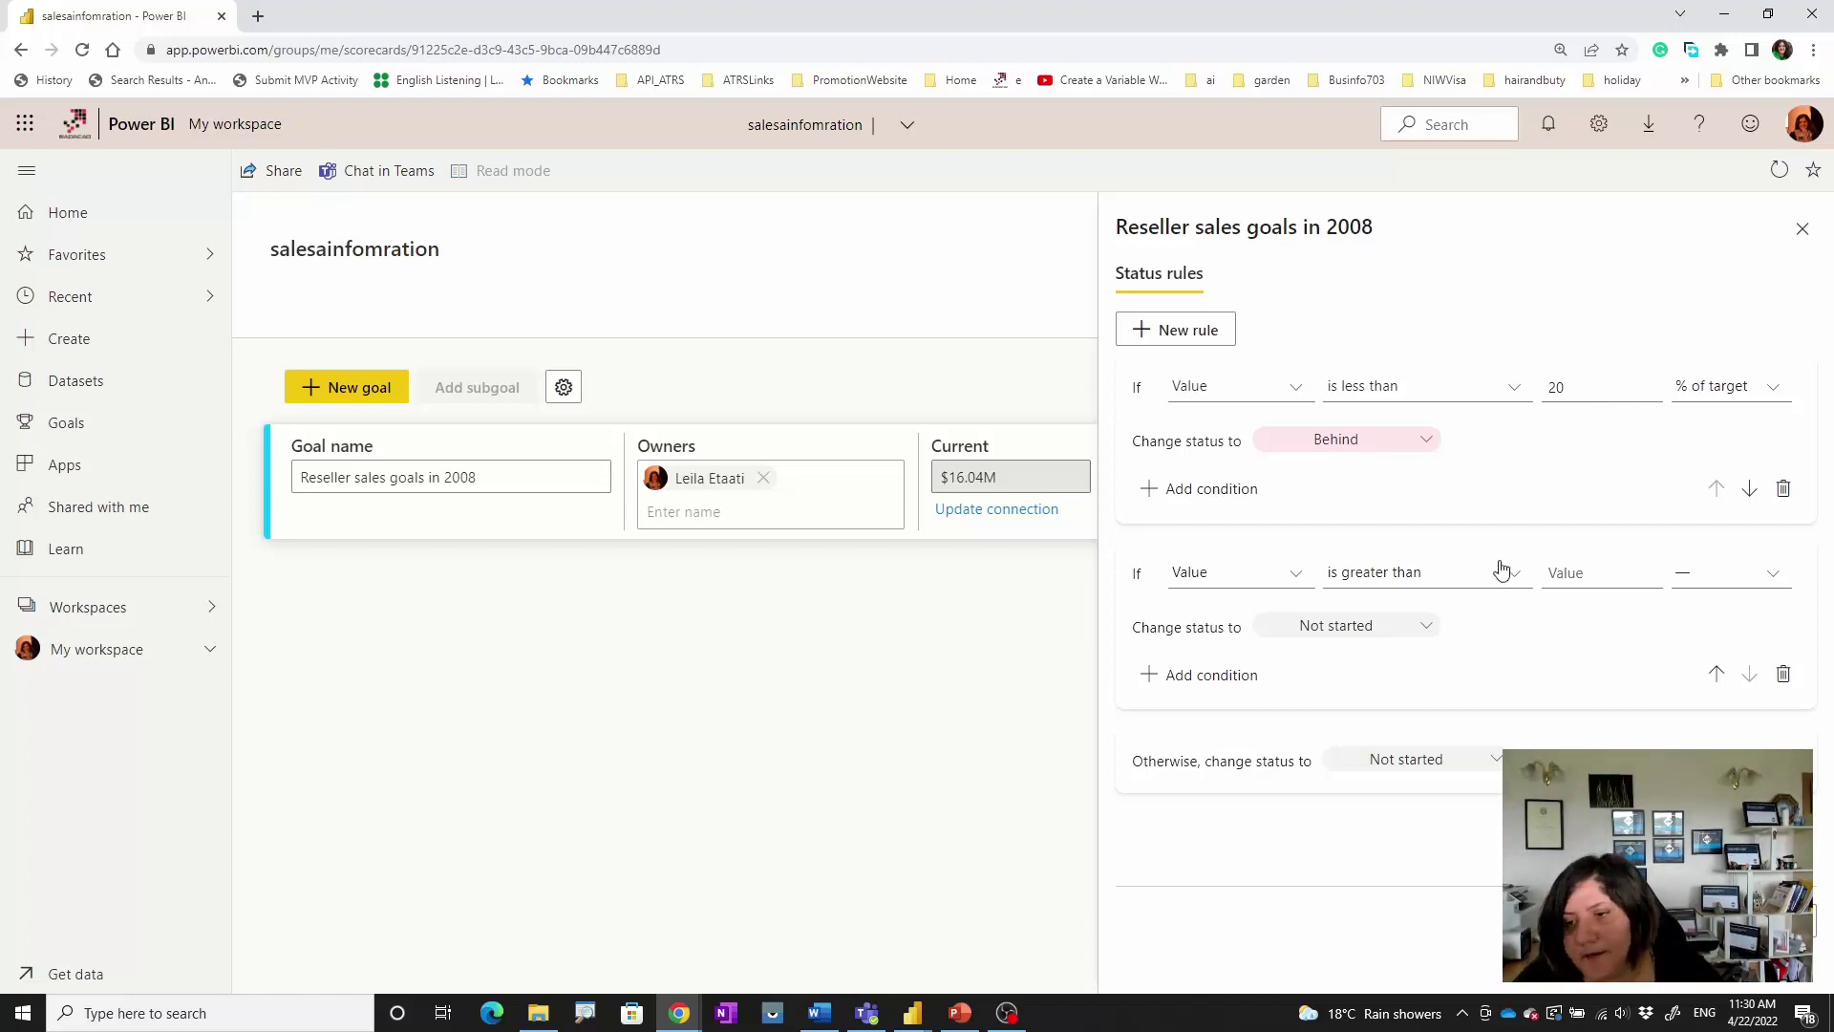
- Make rule 2: at most 50% of target sets status At risk
left_click(1357, 573)
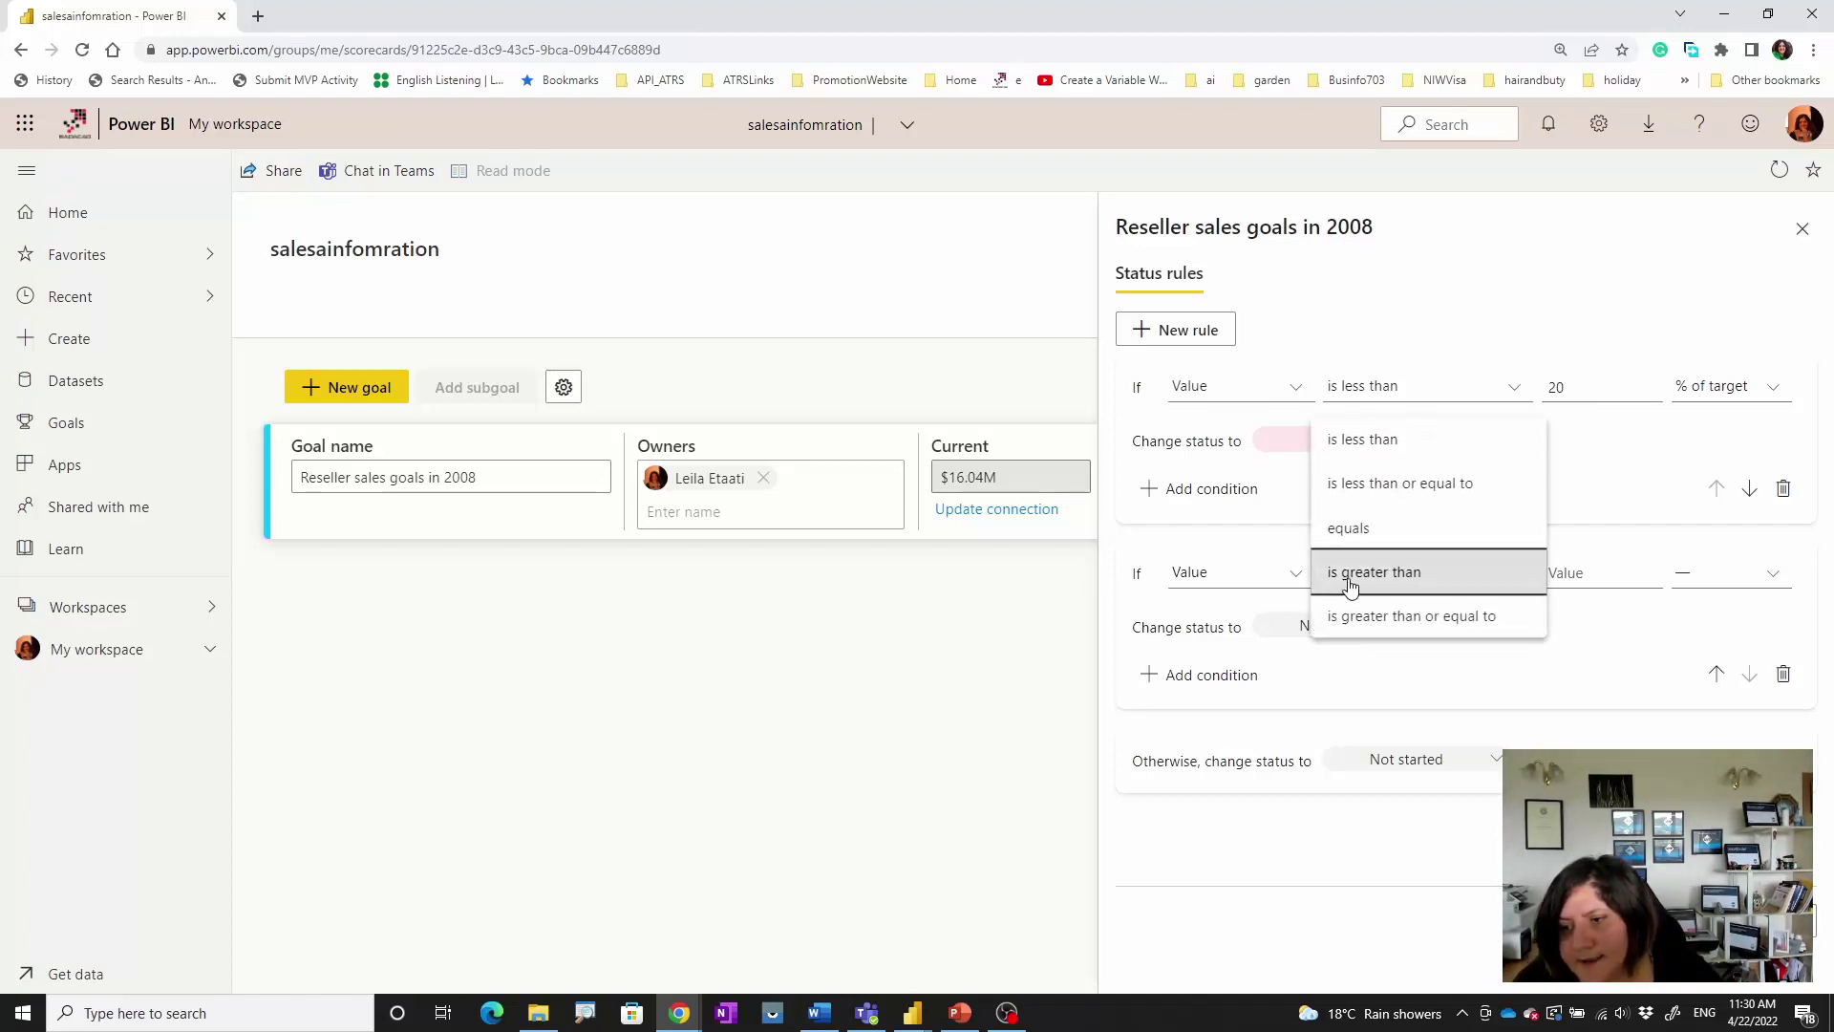
left_click(1707, 583)
left_click(1707, 619)
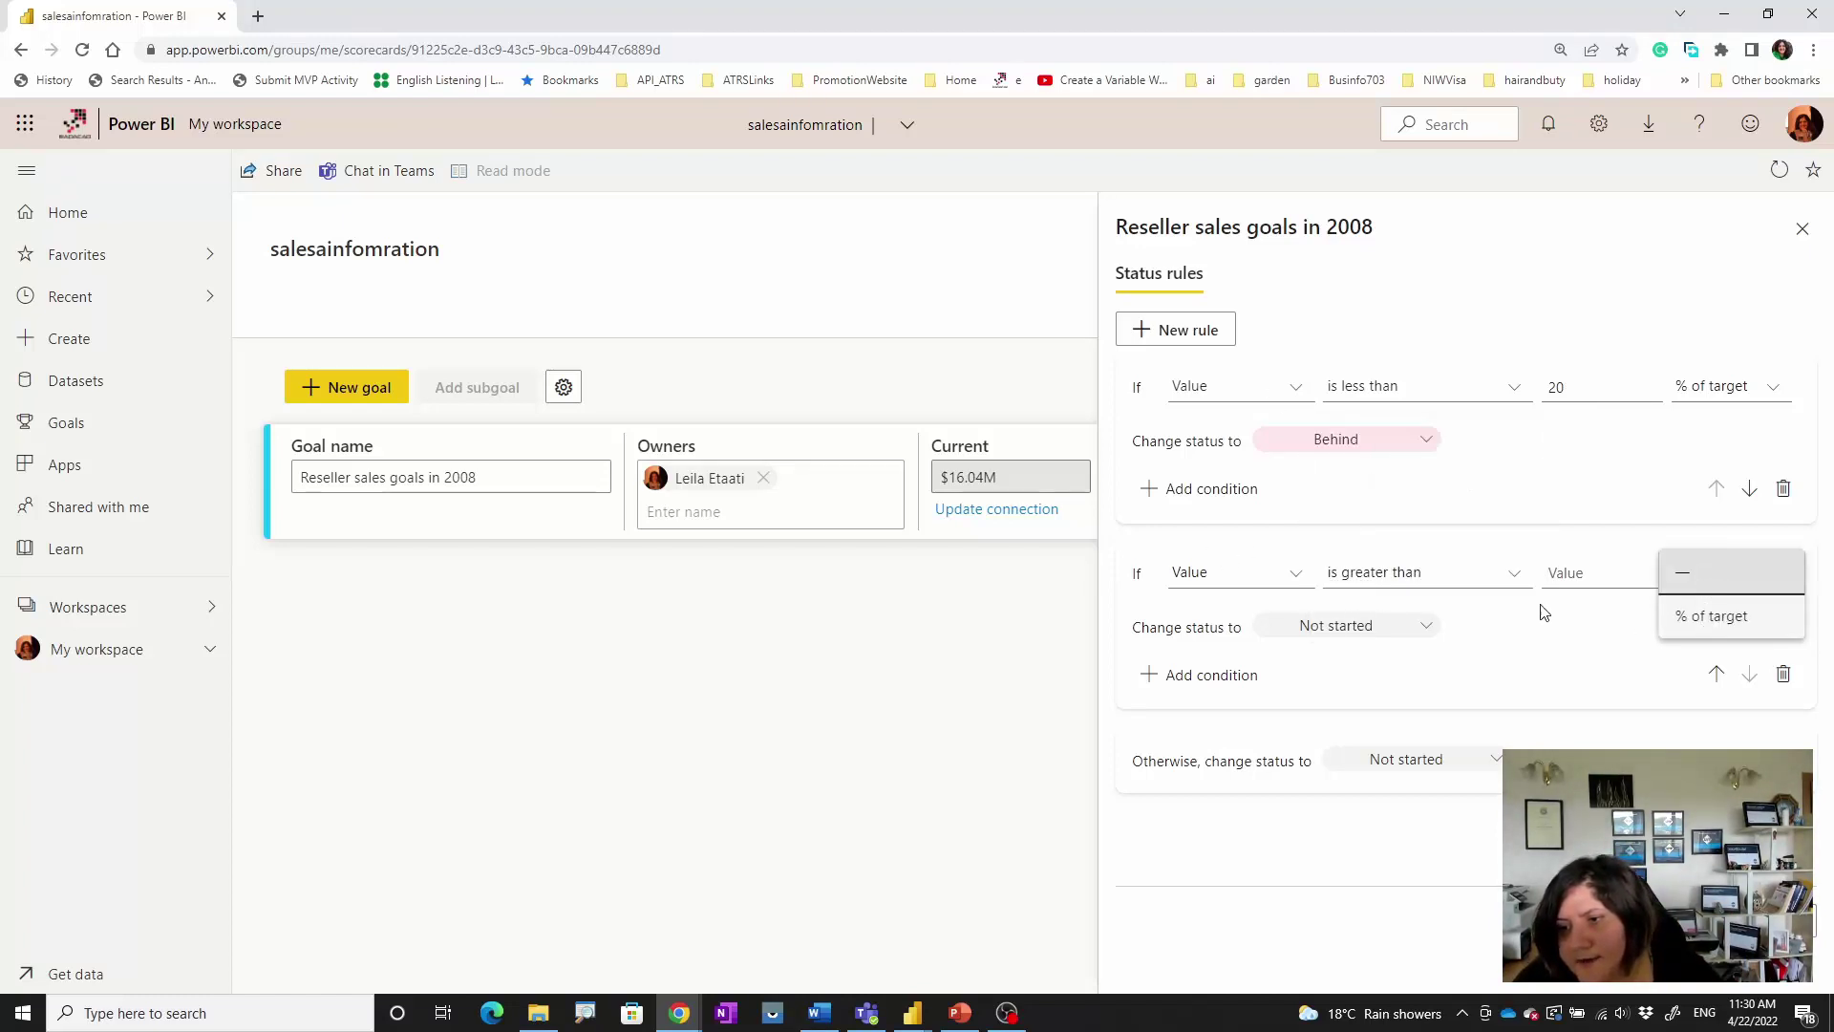
left_click(1404, 581)
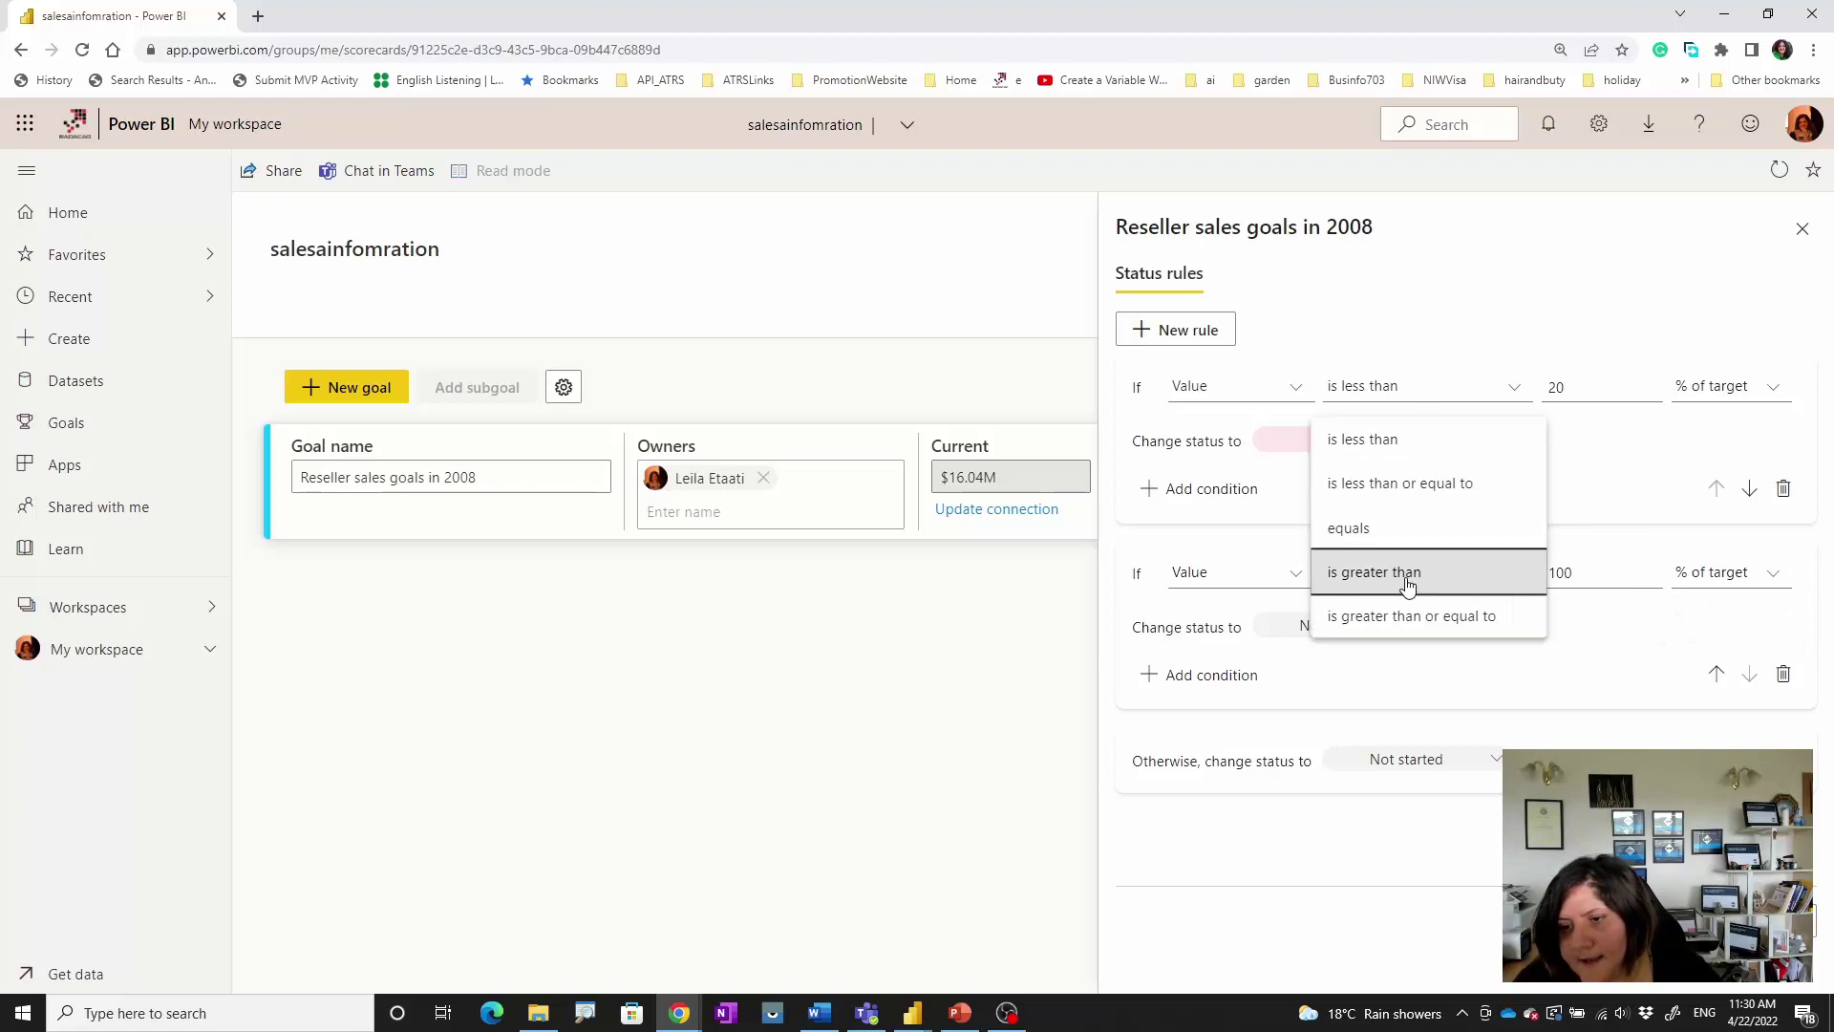
left_click(1462, 500)
double_click(1562, 572)
type("50")
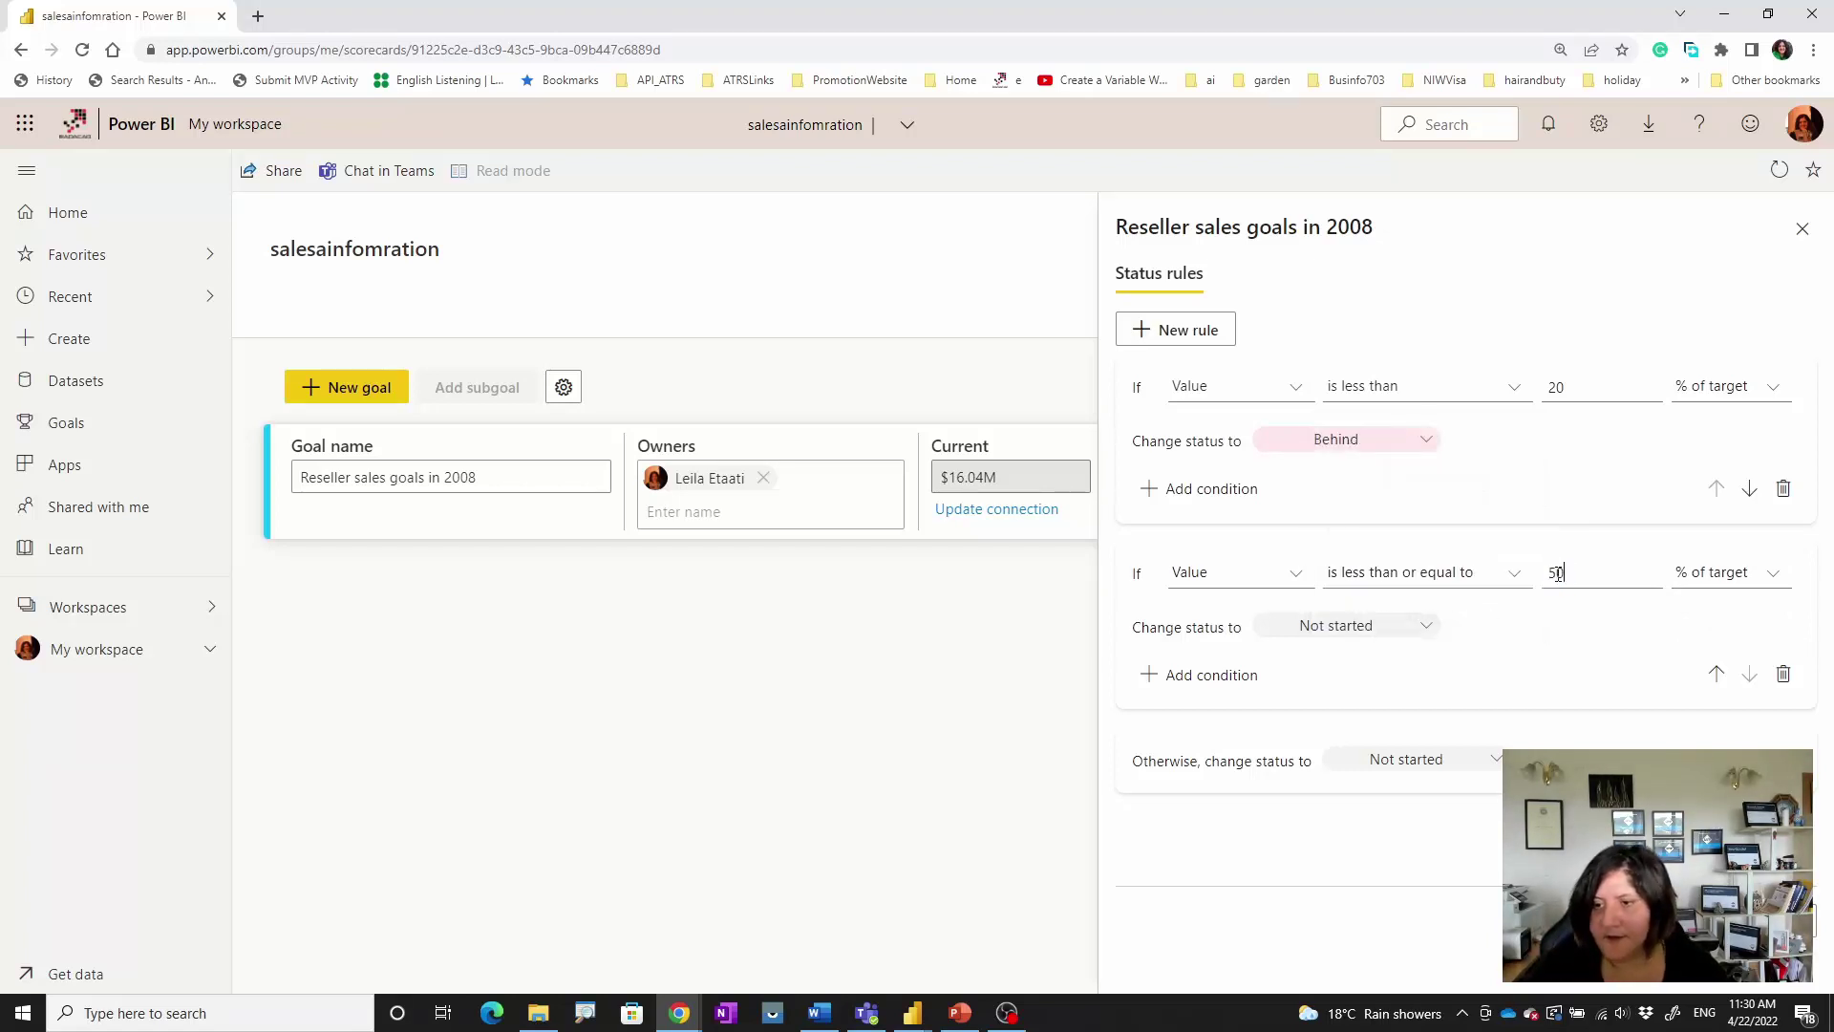
left_click(1420, 626)
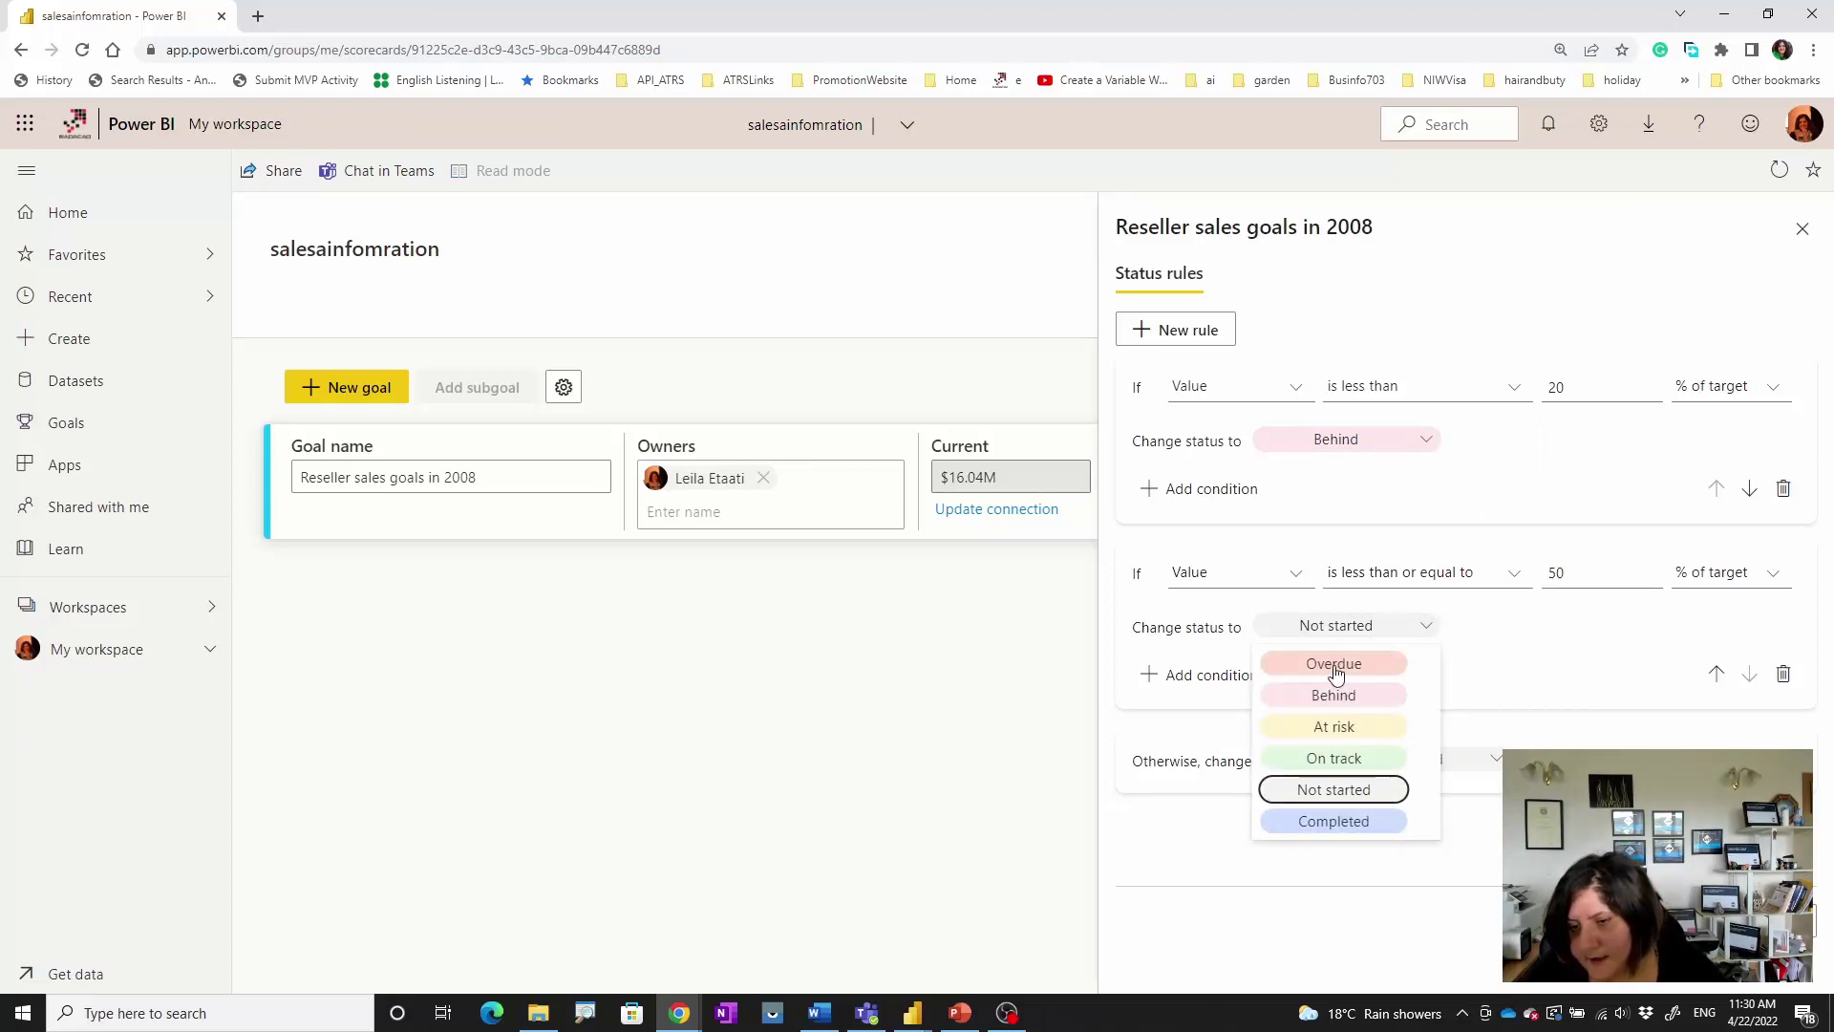
left_click(1336, 729)
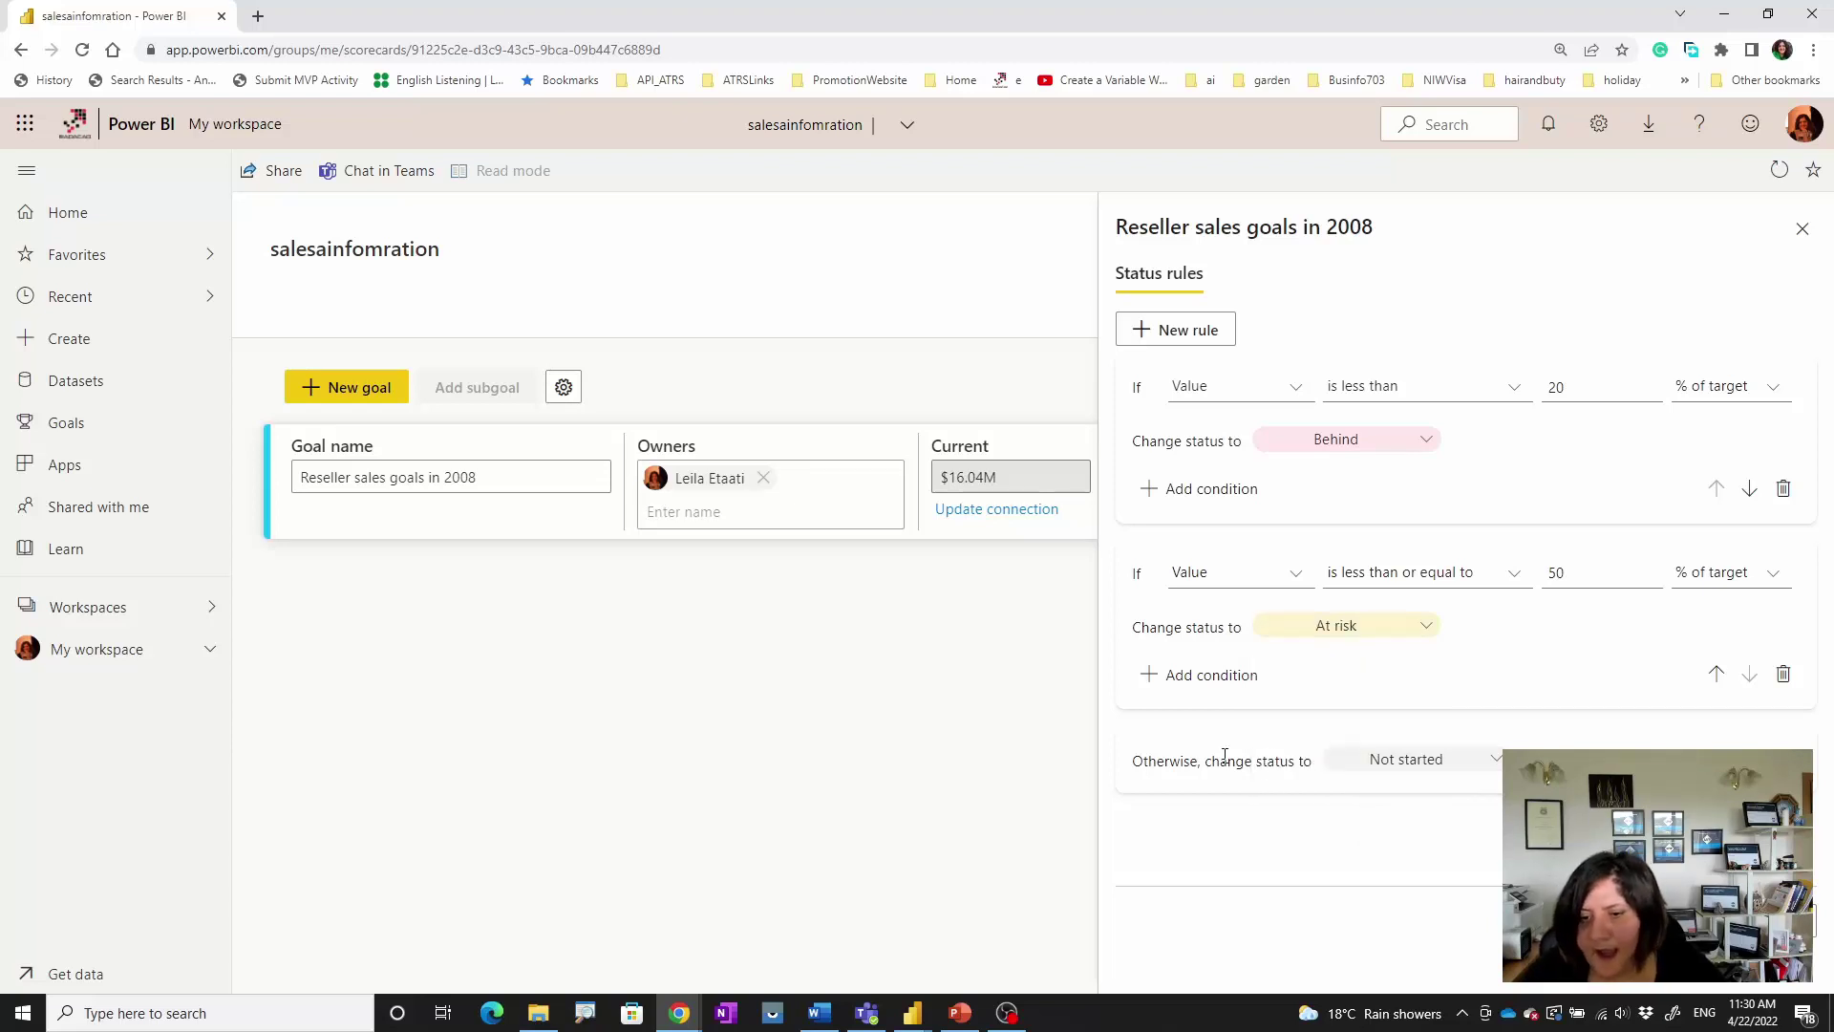
- Add rule 3: at most 80% of target sets status On track
left_click(1190, 330)
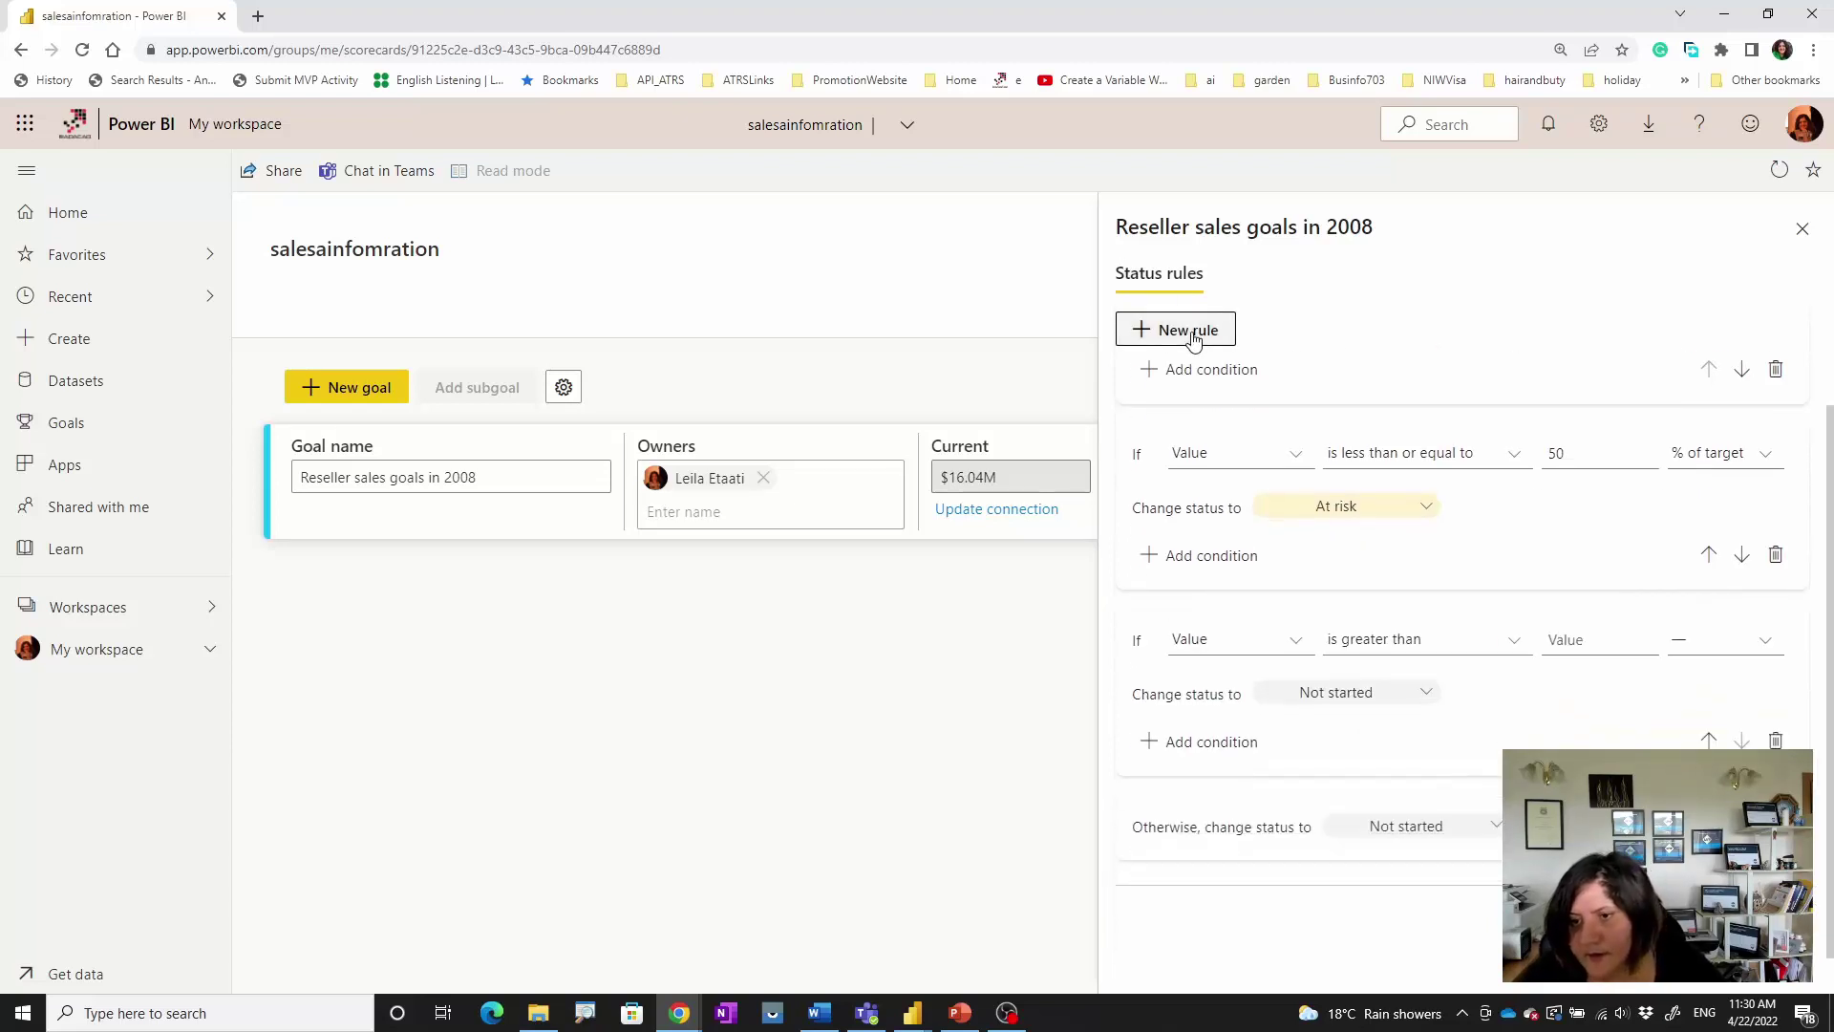
left_click(1765, 649)
left_click(1720, 689)
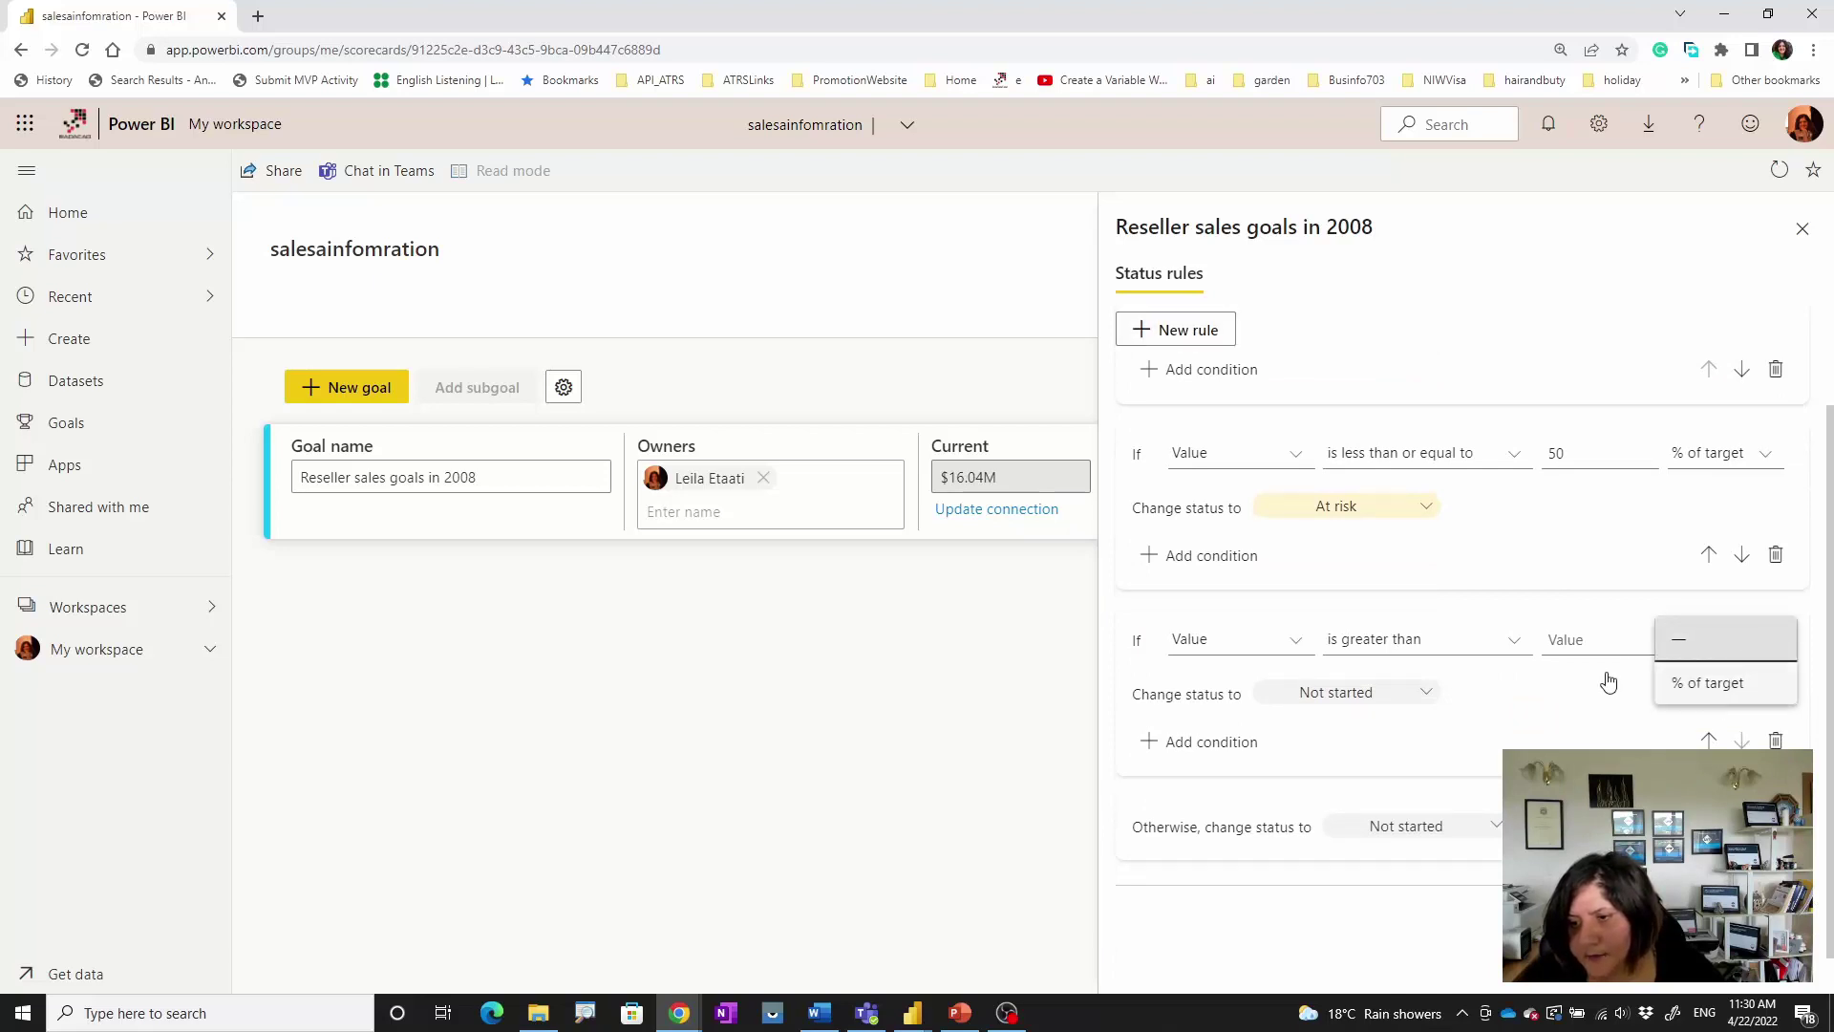
left_click(1423, 642)
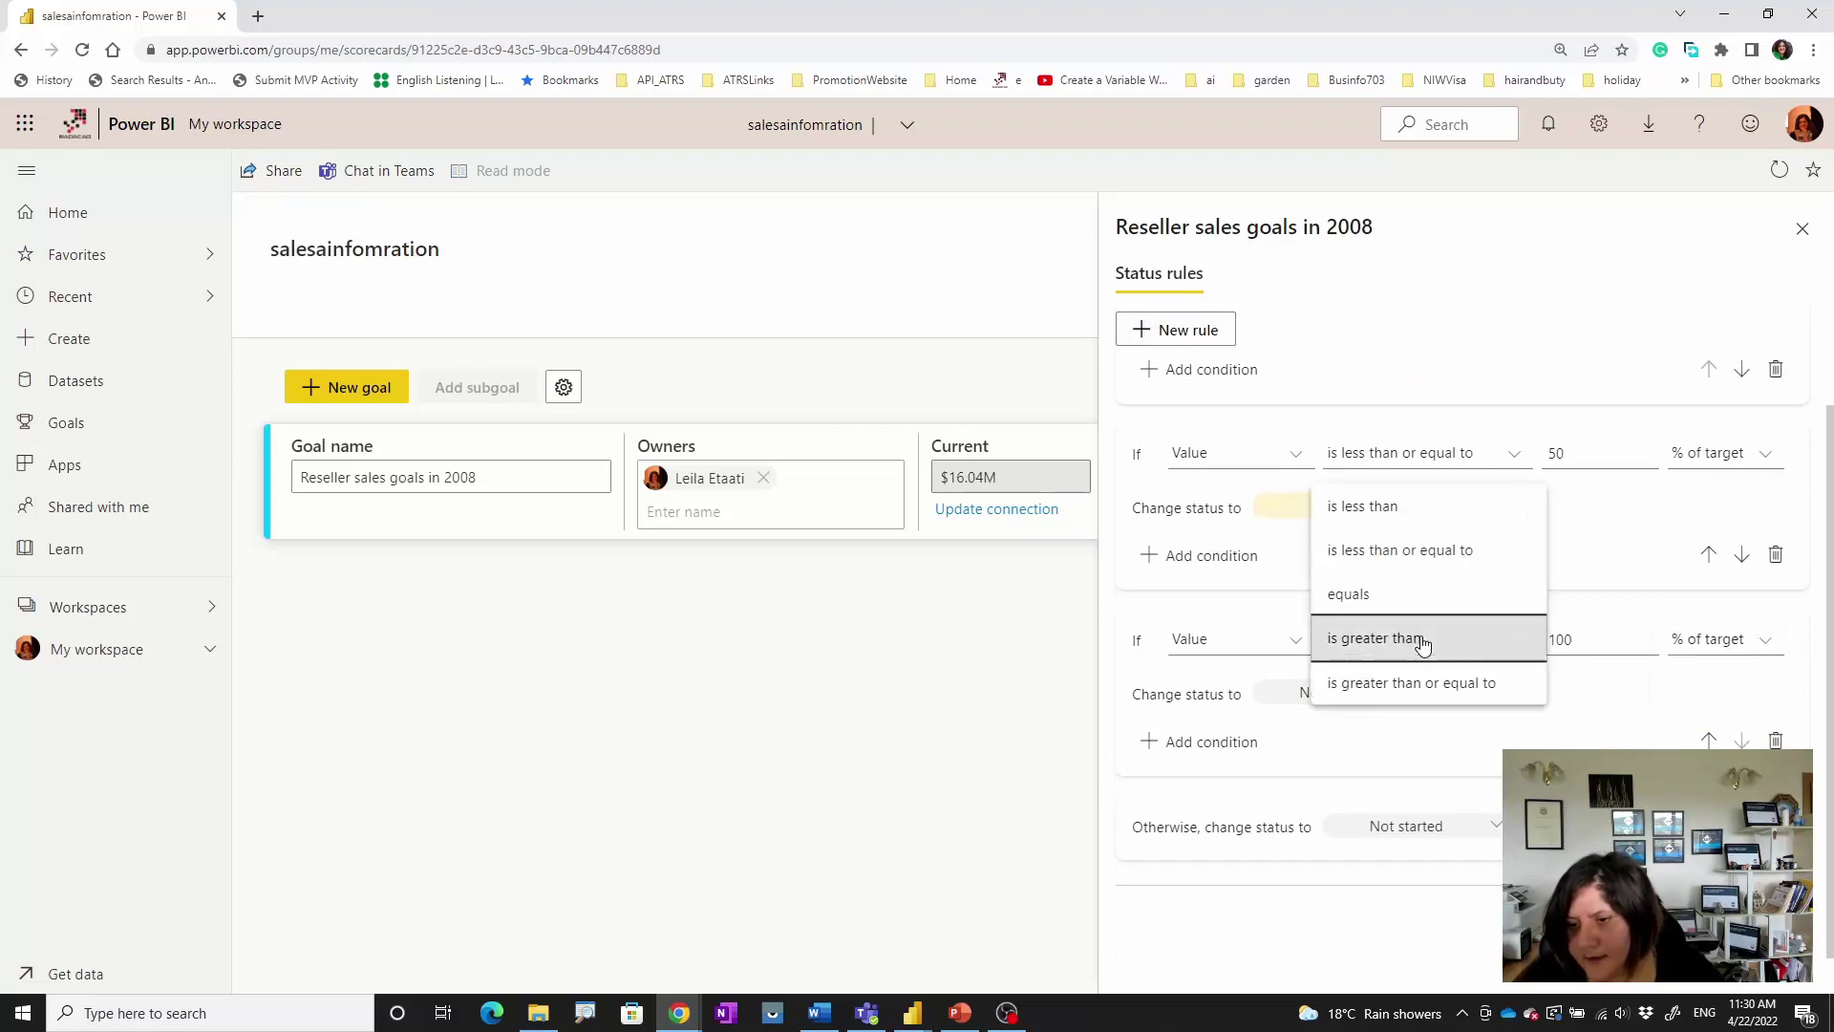
left_click(1427, 559)
double_click(1567, 646)
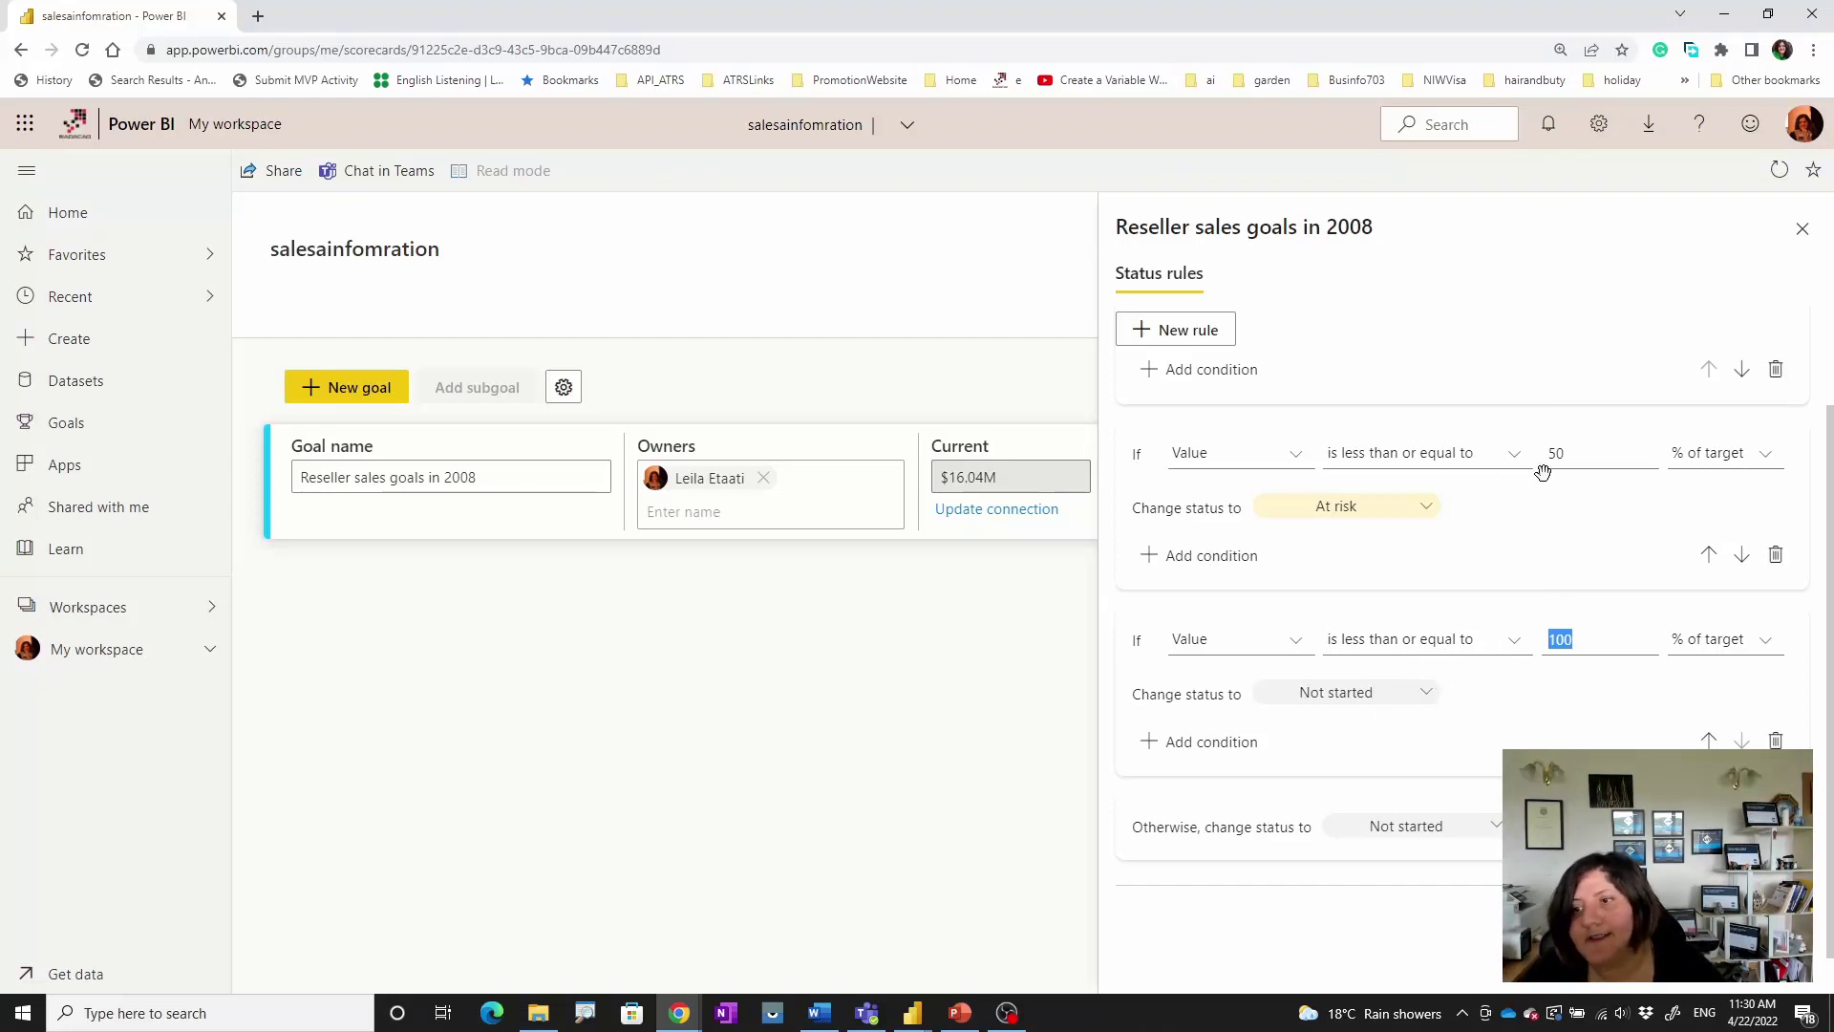
scroll(1510, 577, "up", 1)
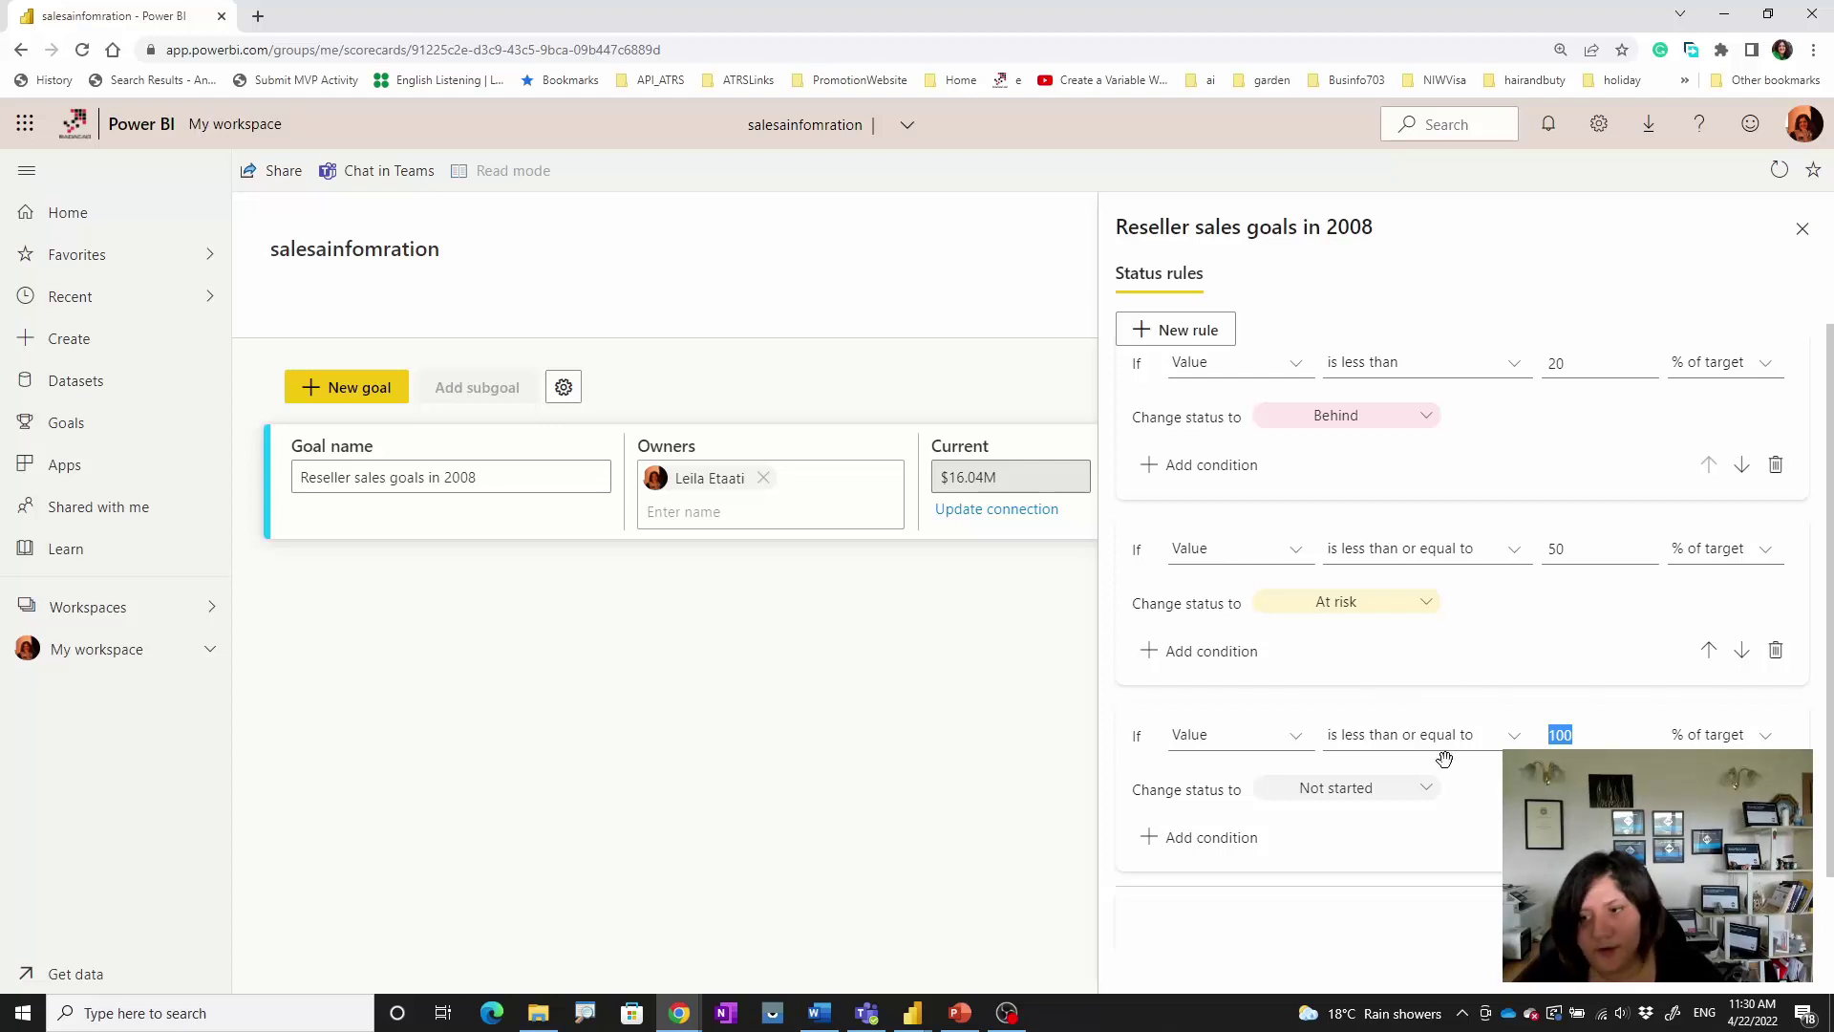
scroll(1440, 760, "down", 1)
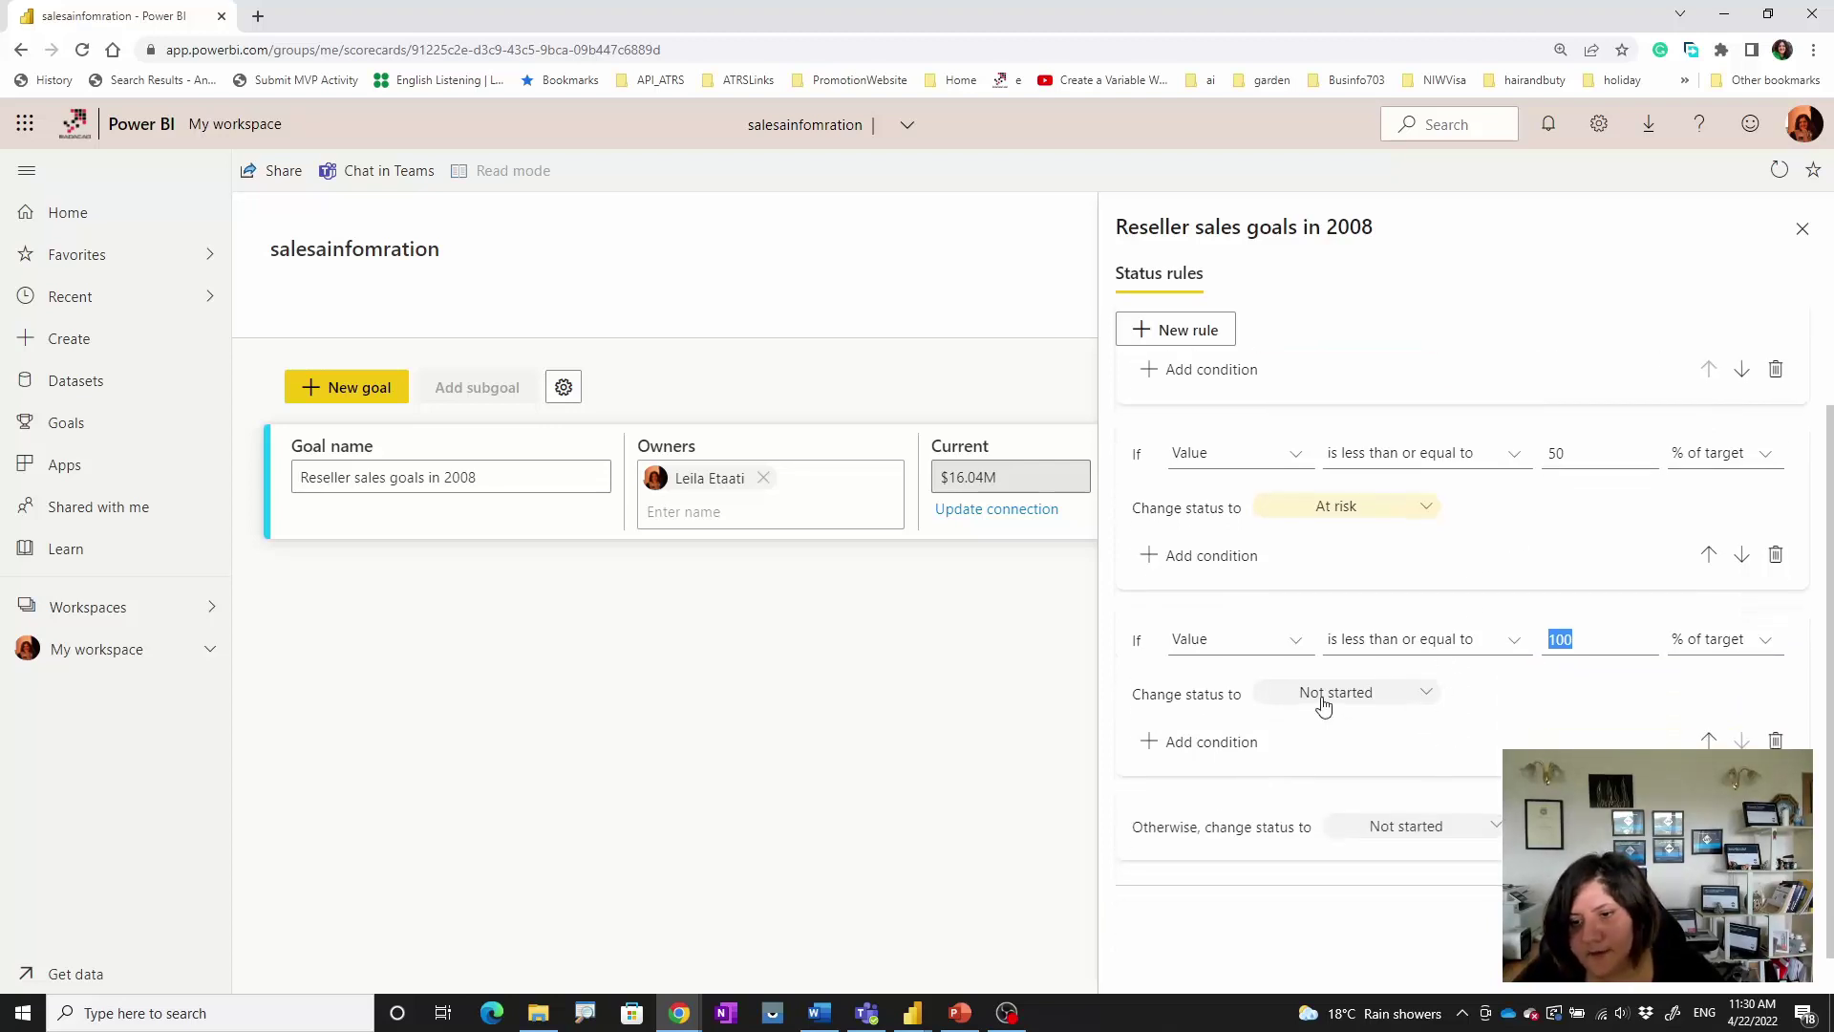
left_click(1324, 698)
left_click(1557, 639)
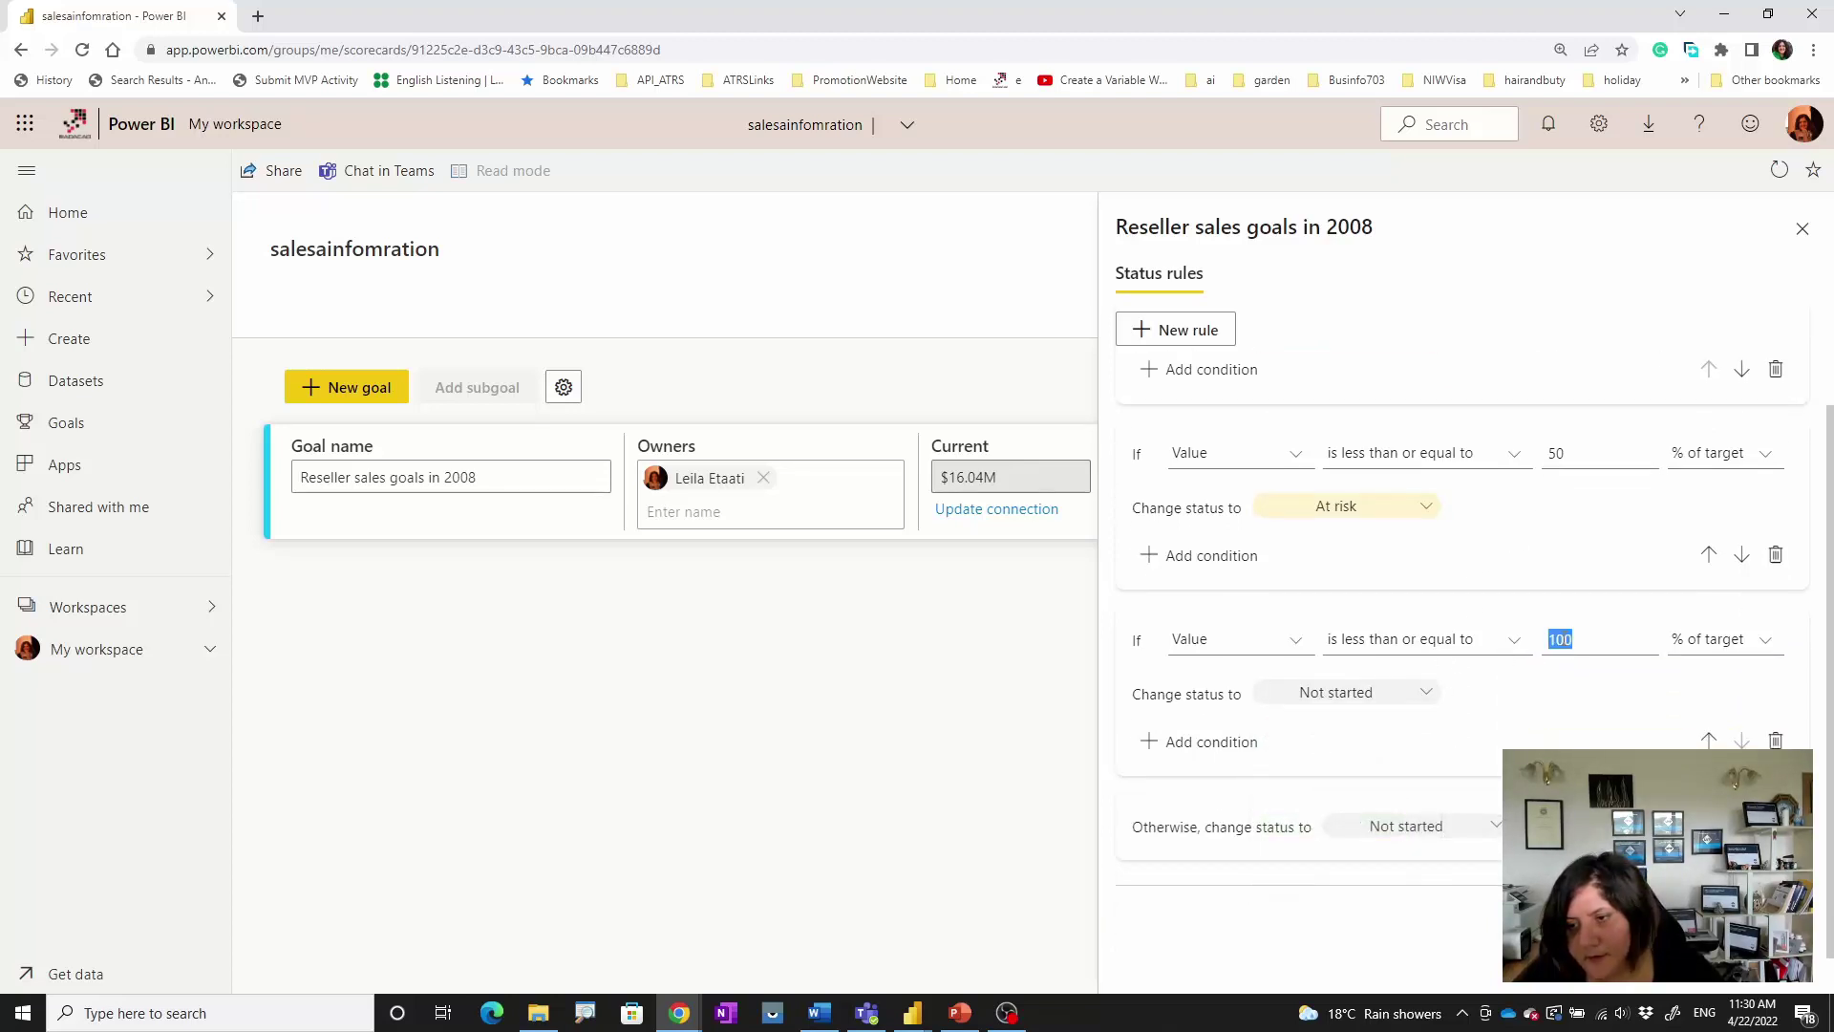
type("80")
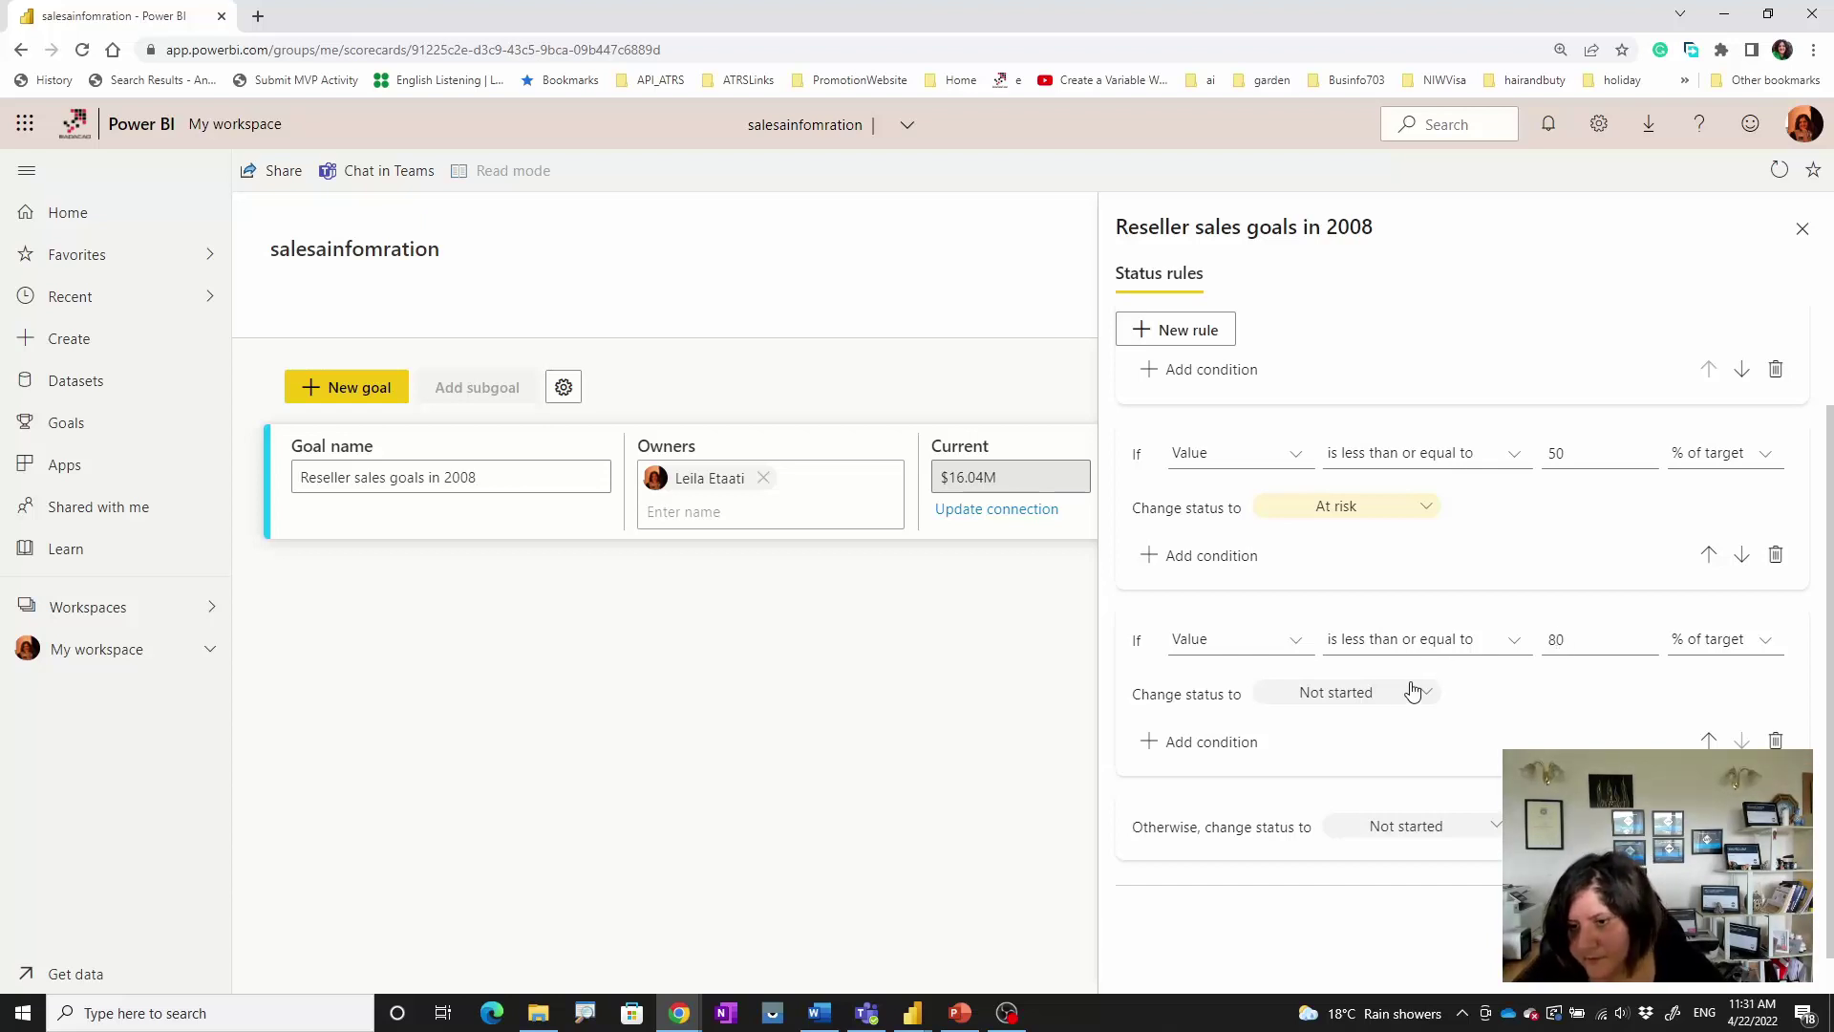
left_click(1412, 694)
left_click(1323, 827)
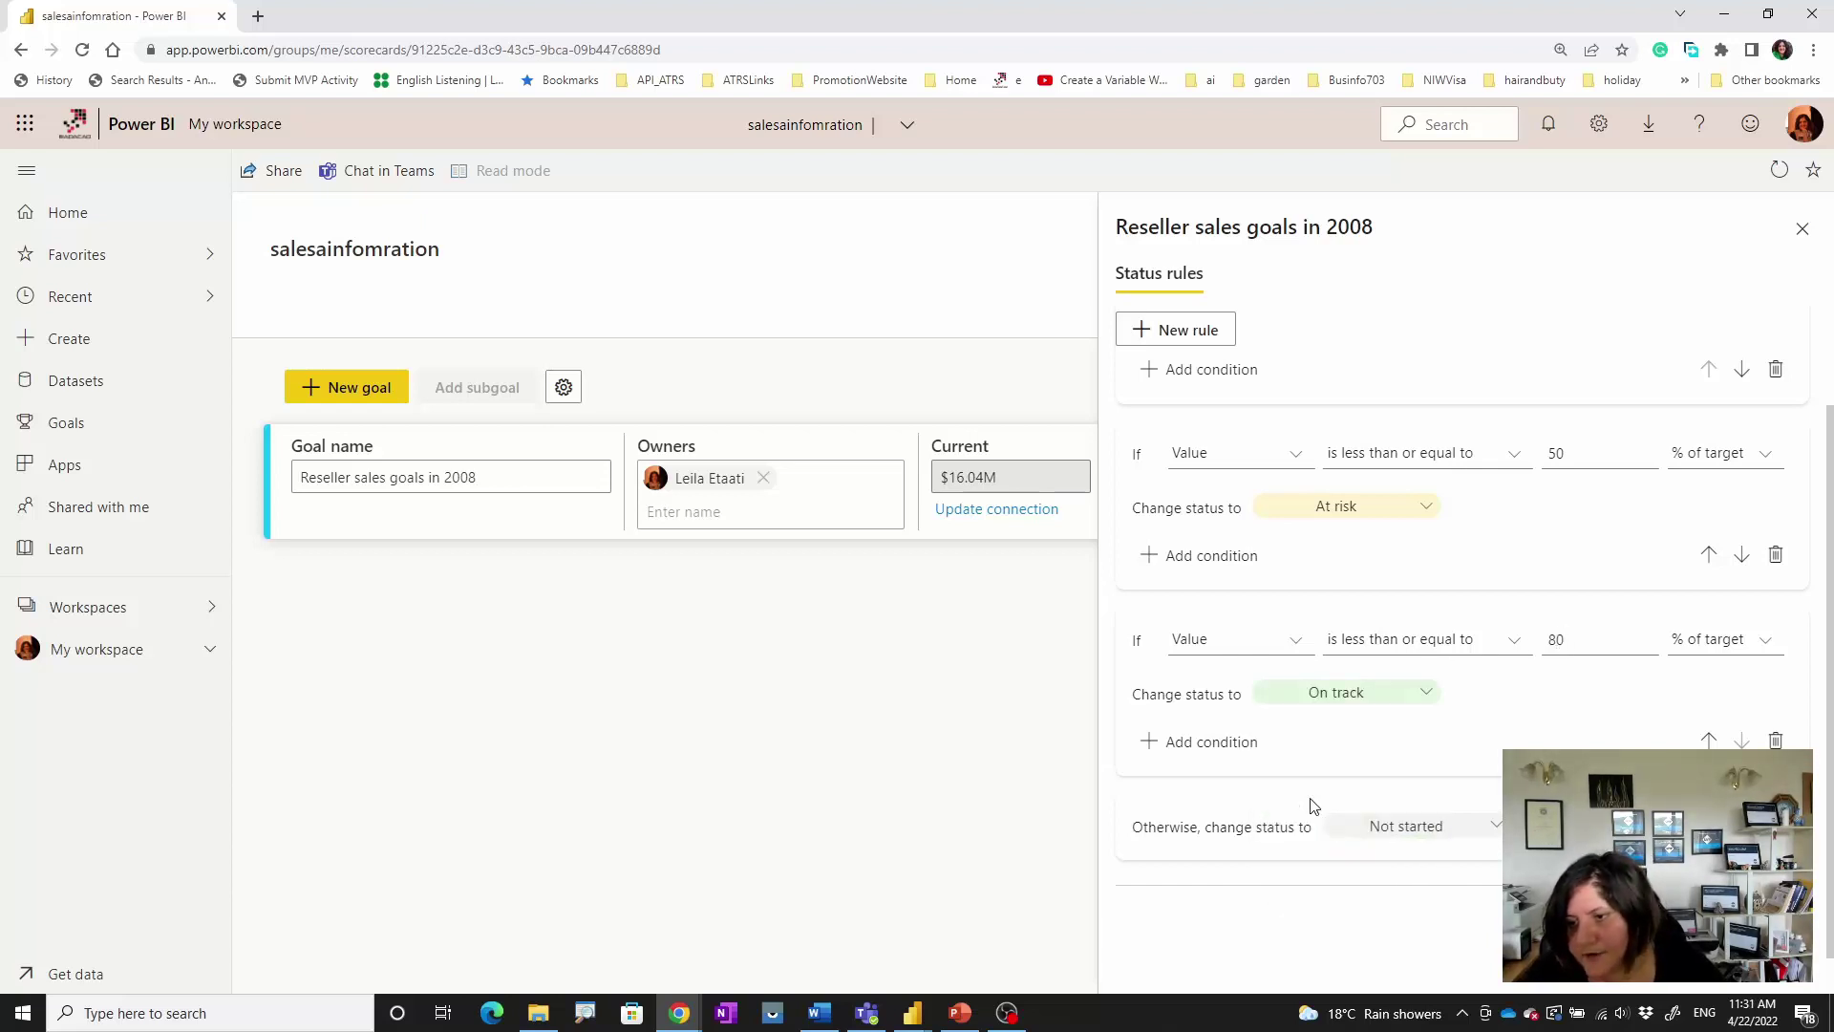
- Add a fourth rule where at most 100% of target means Completed, then close the rules pane
left_click(1177, 334)
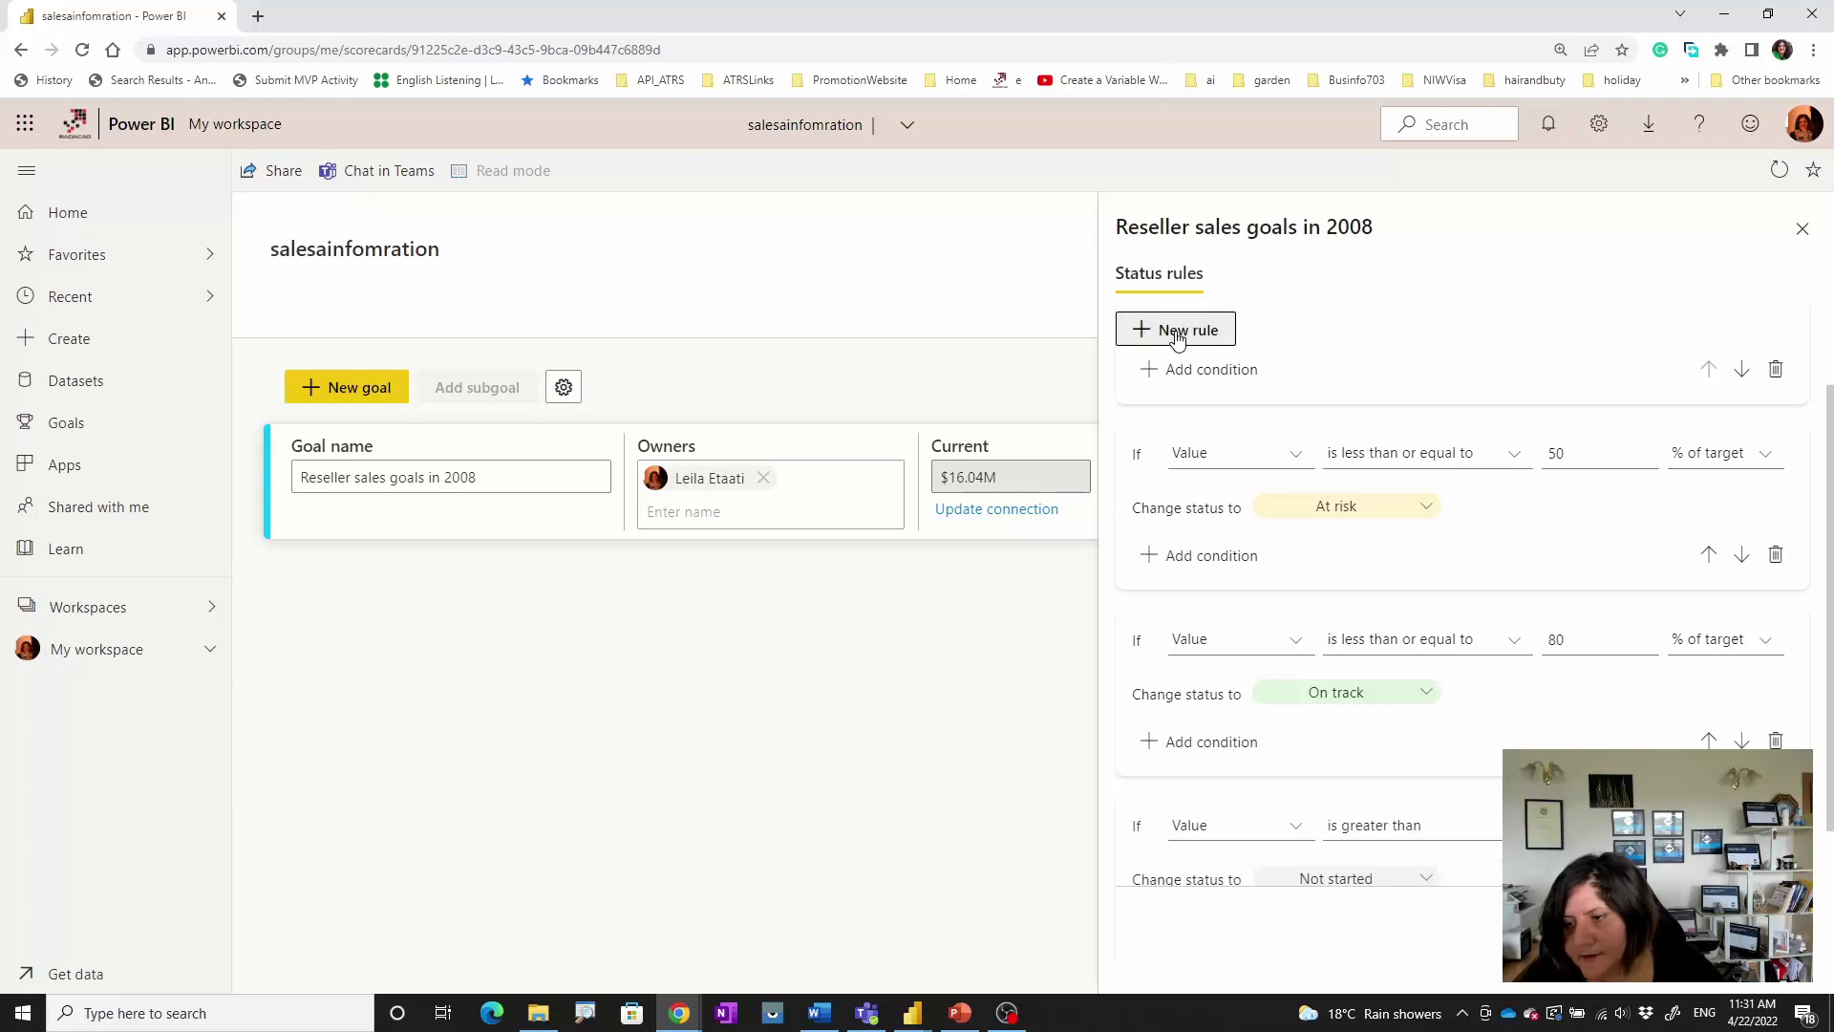
left_click(1740, 644)
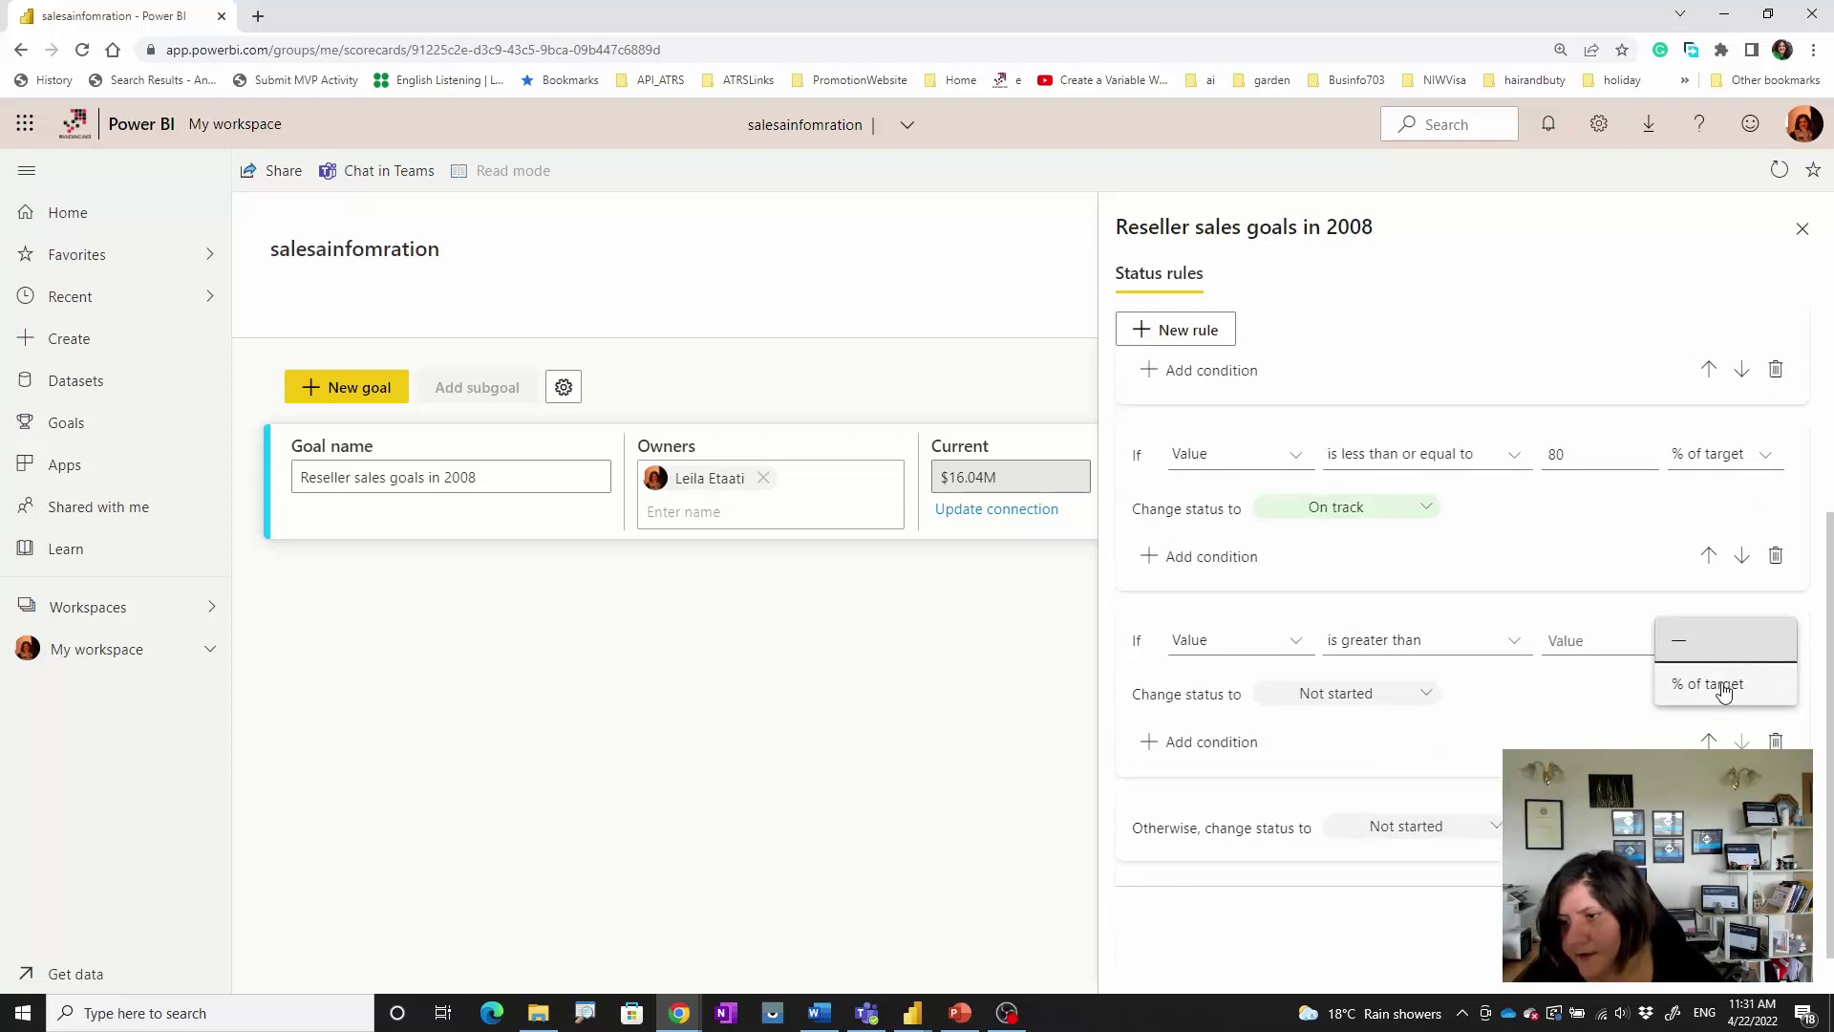
left_click(1720, 686)
left_click(1372, 638)
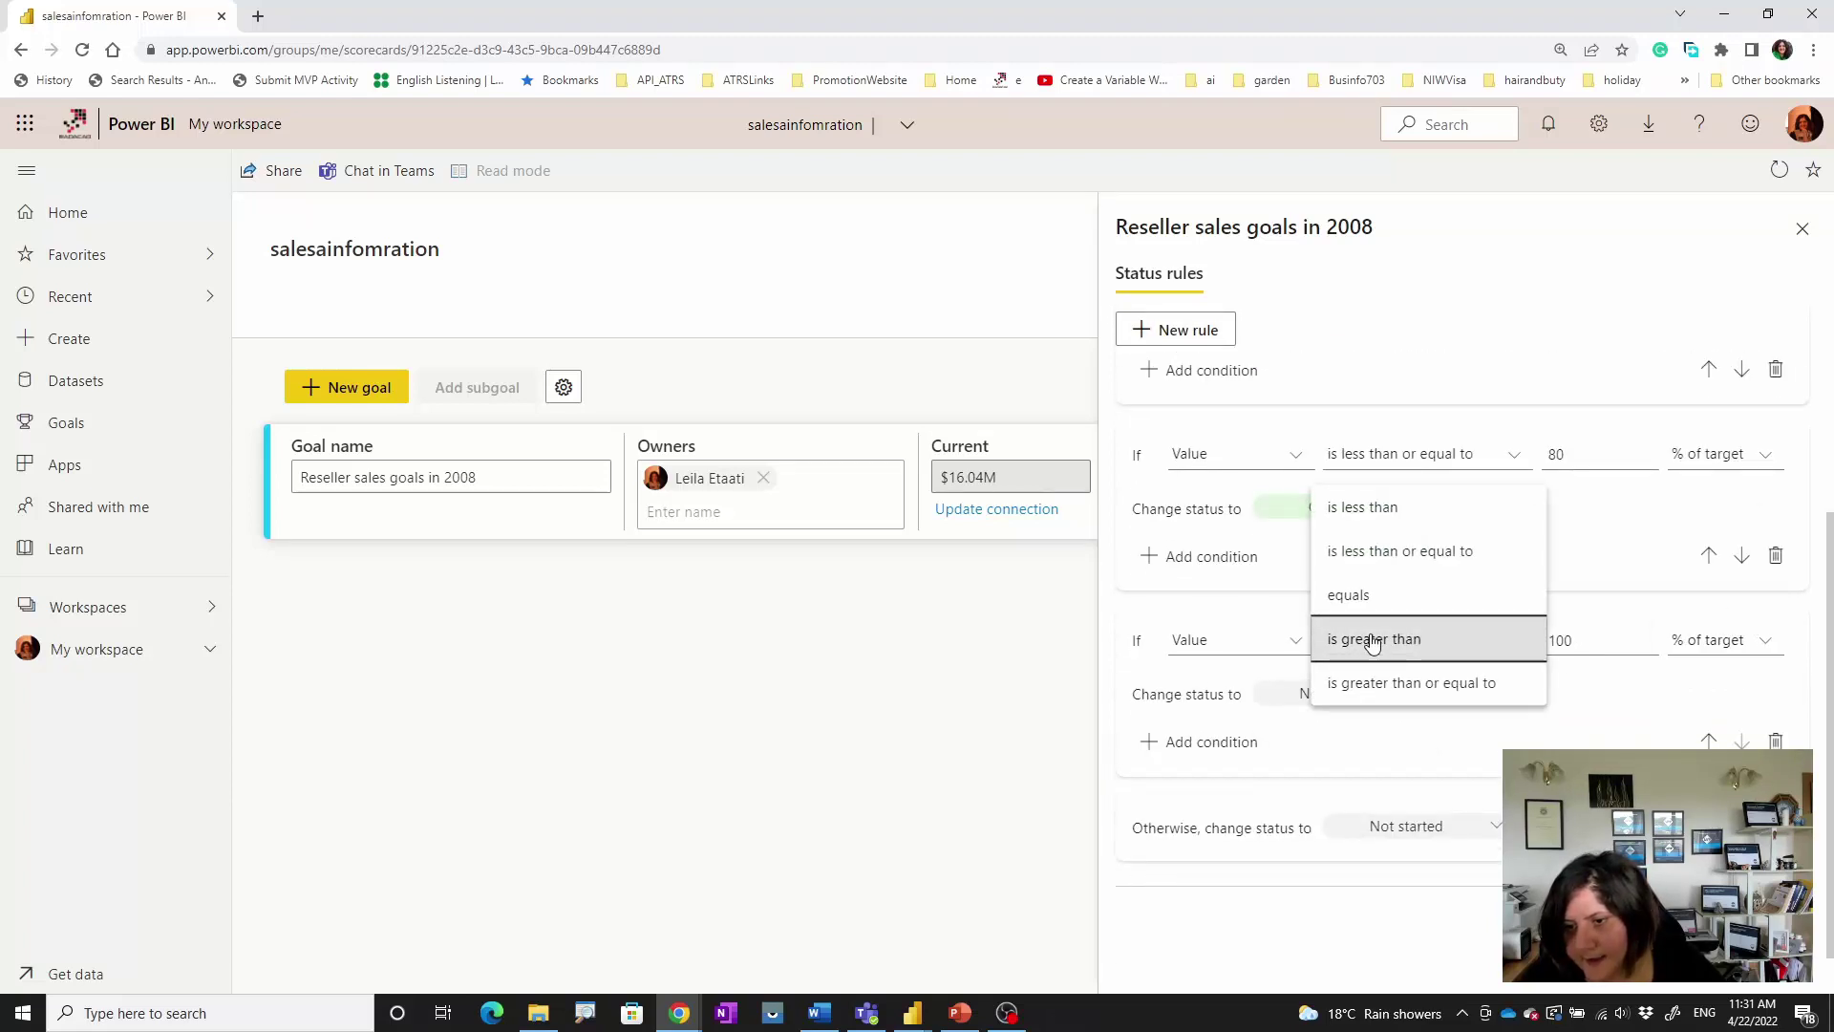
left_click(1412, 559)
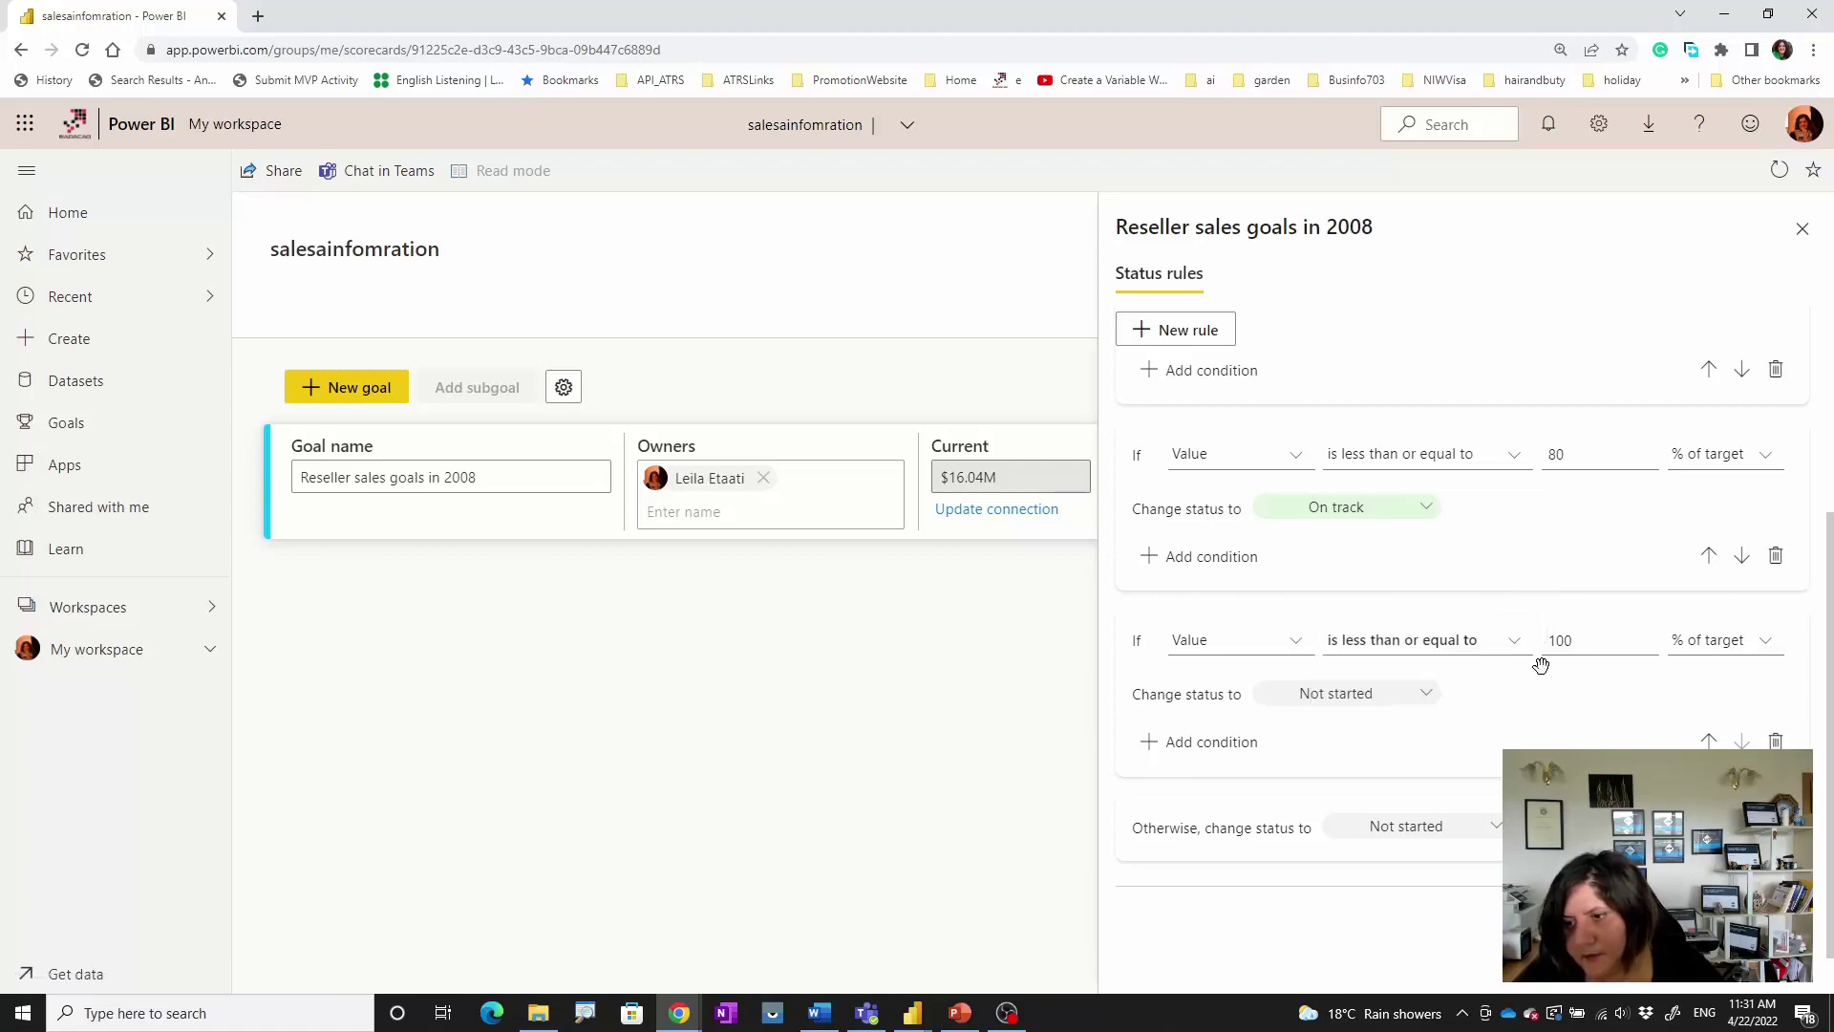
left_click(1337, 700)
left_click(1350, 890)
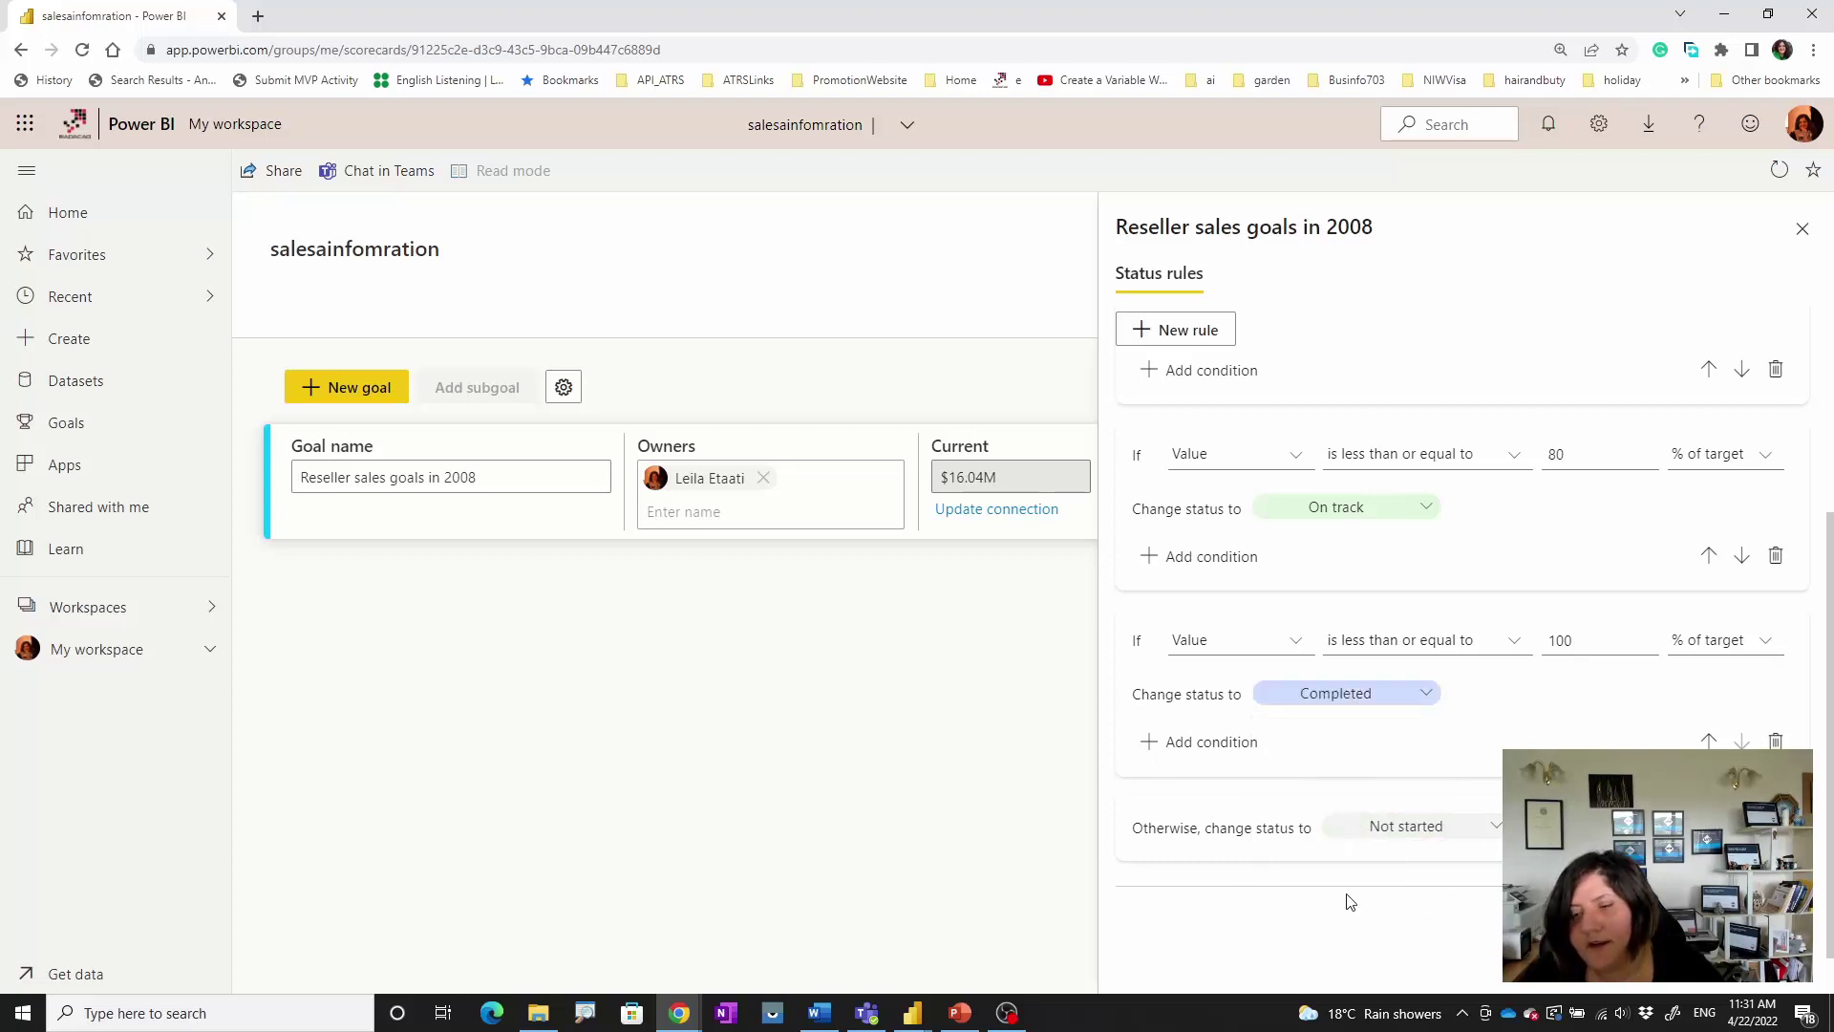
scroll(1396, 712, "up", 3)
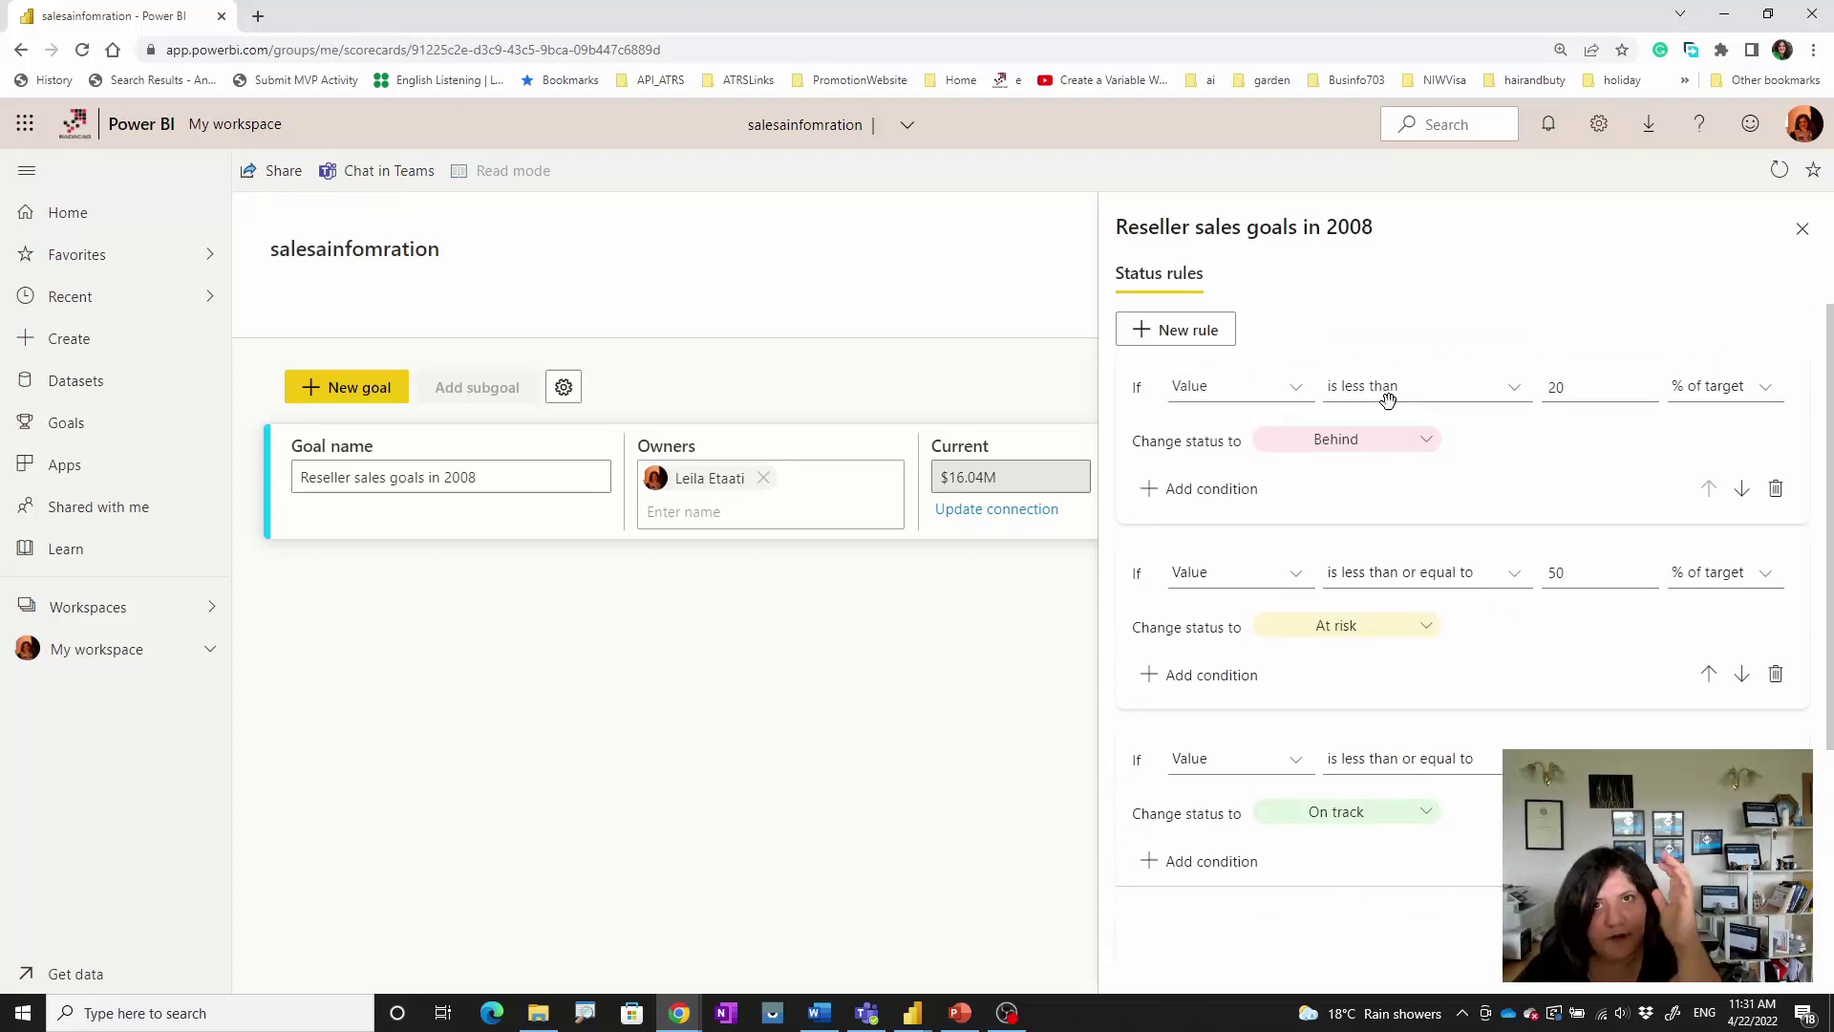
scroll(1351, 679, "down", 3)
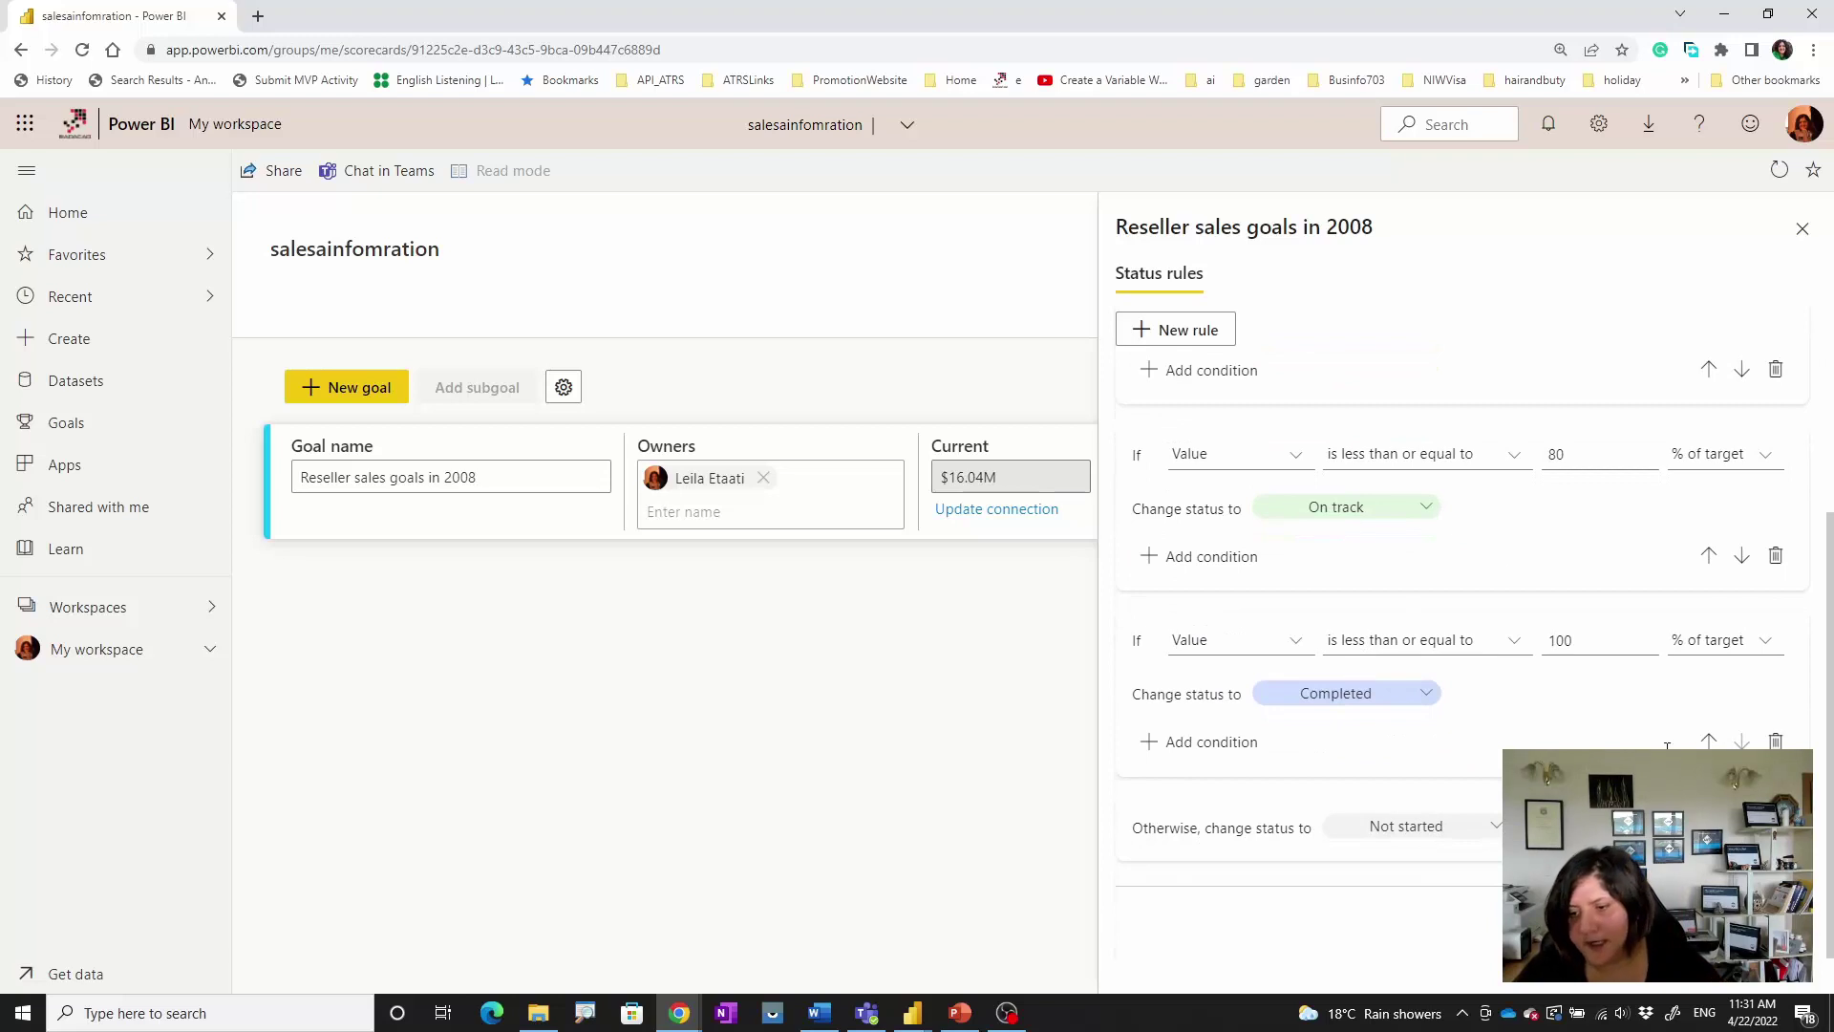
scroll(1720, 497, "up", 3)
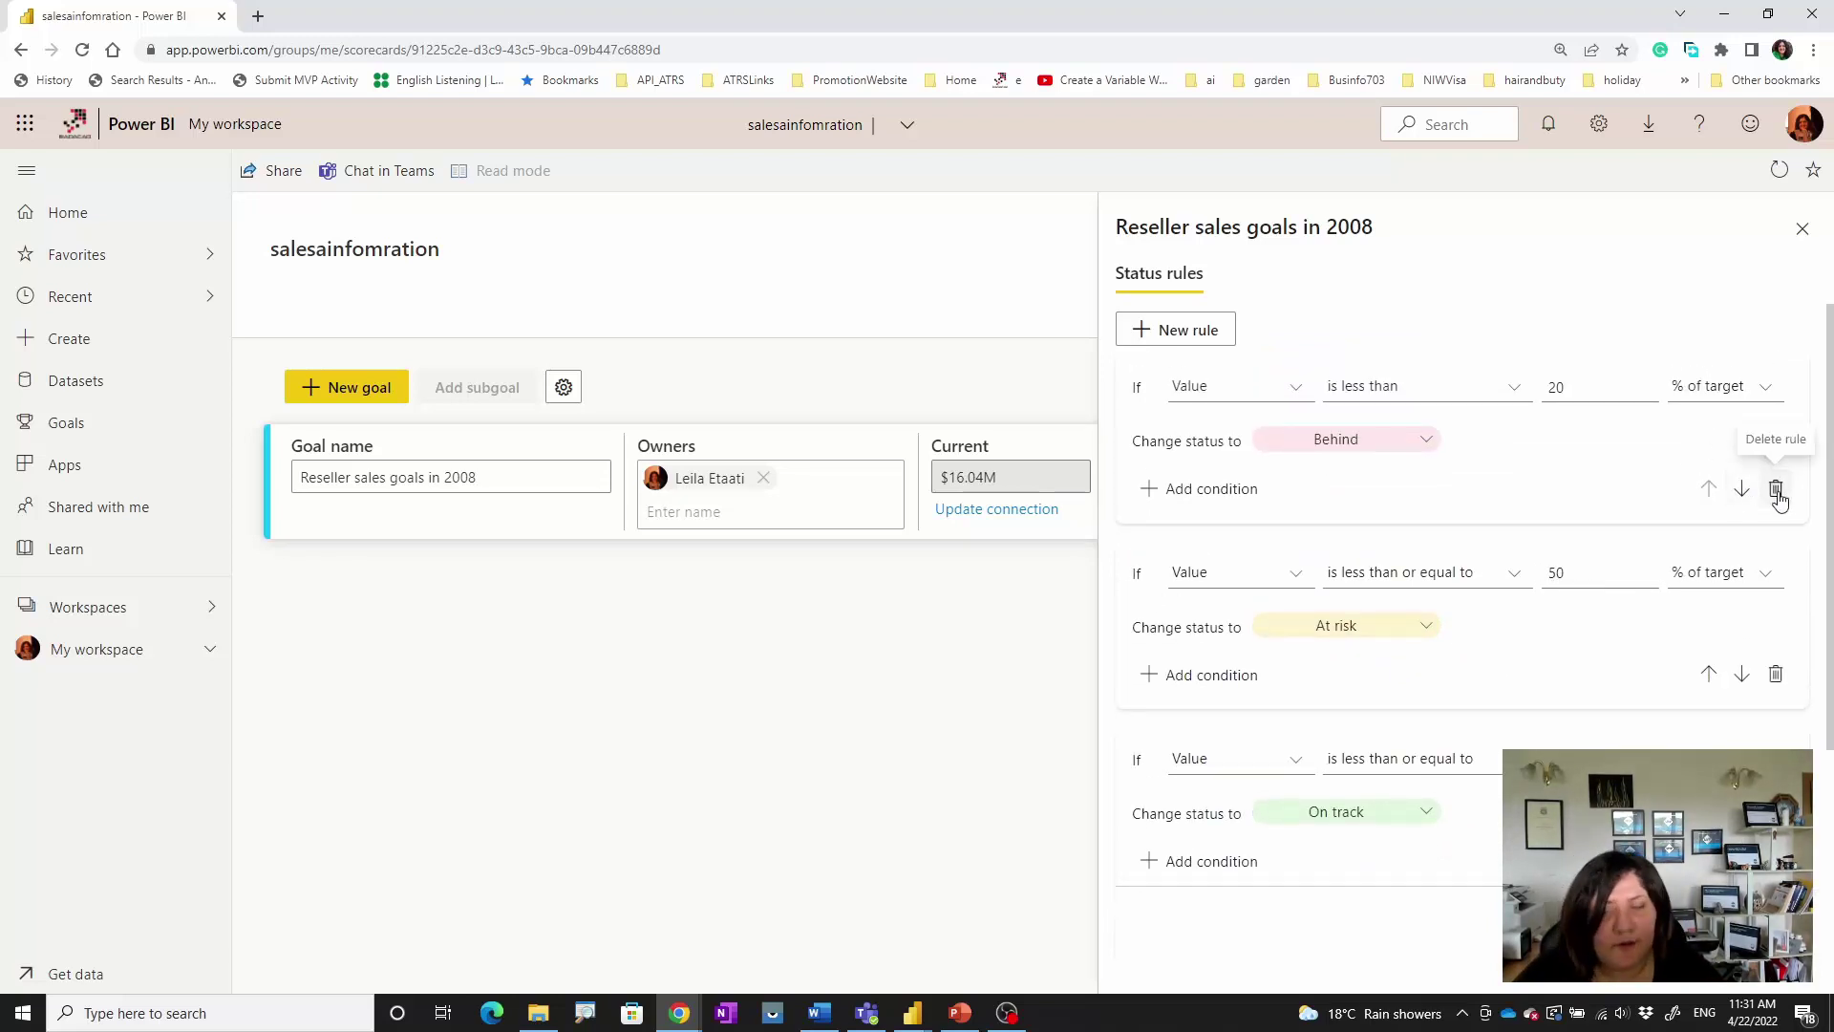
key("Escape")
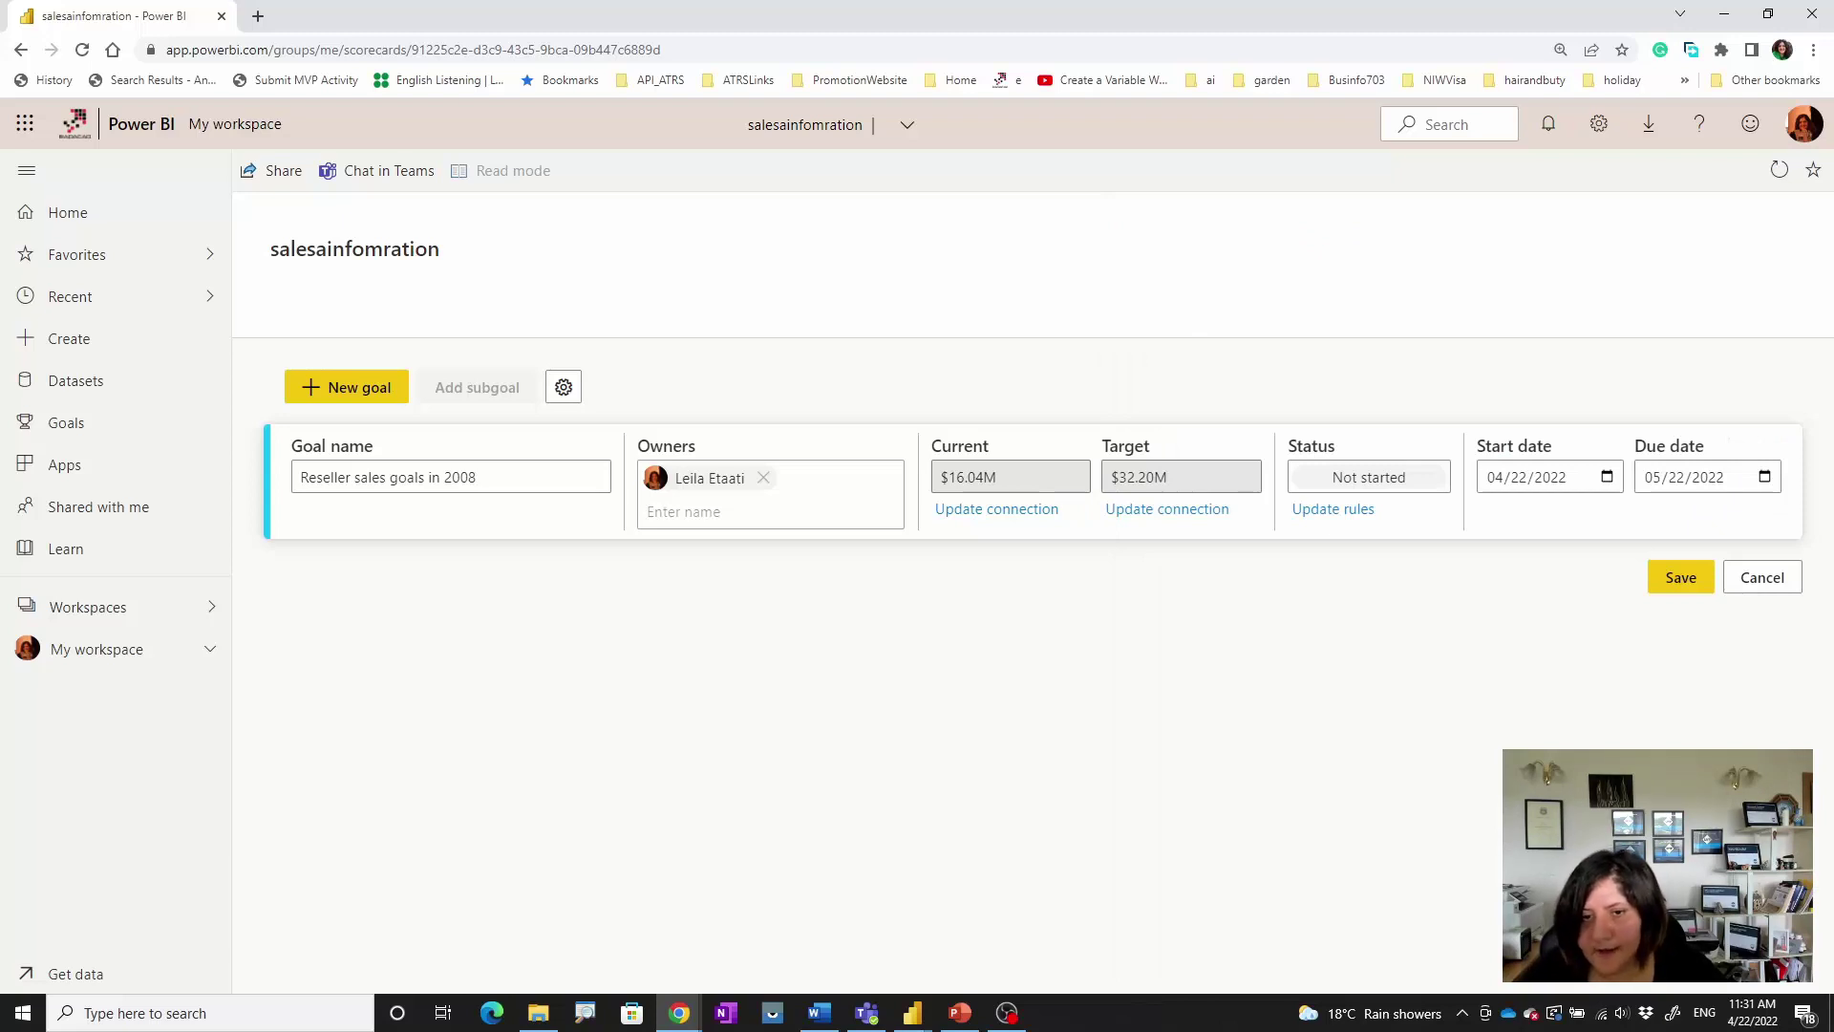
- Change the start date's year so it reads 04/22/2000
left_click(1605, 478)
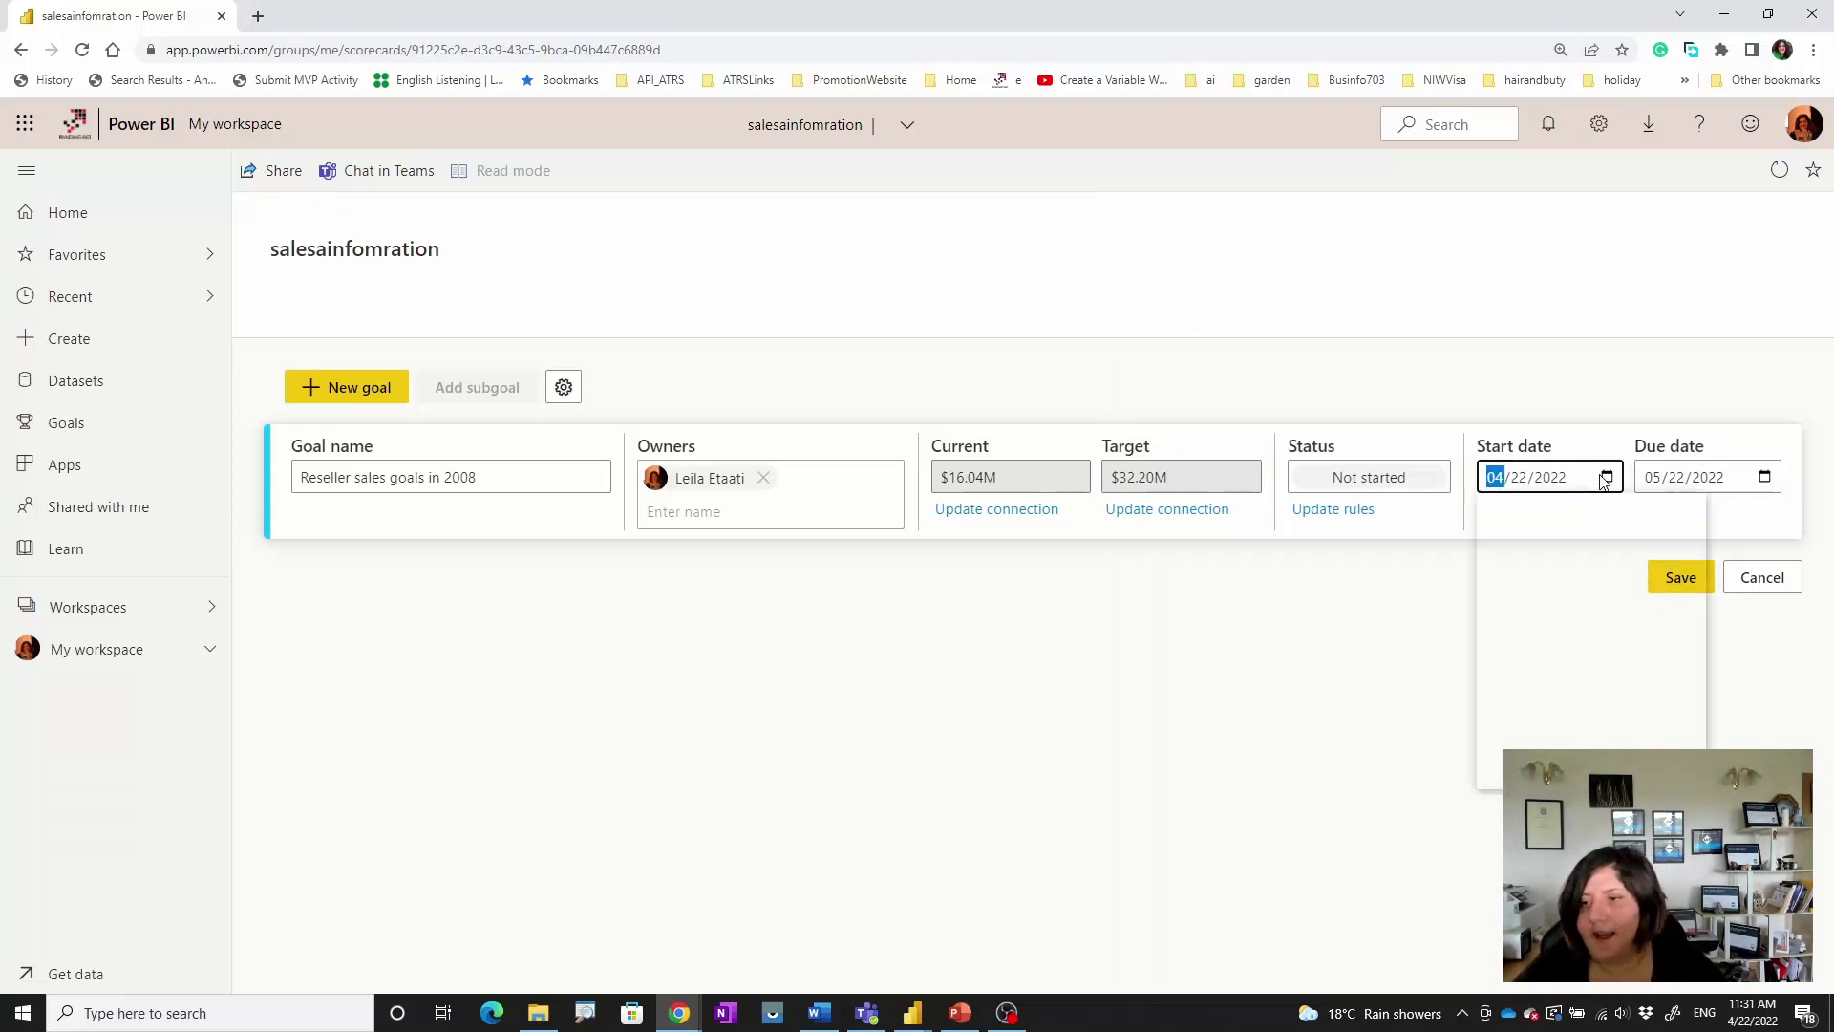
left_click(1520, 518)
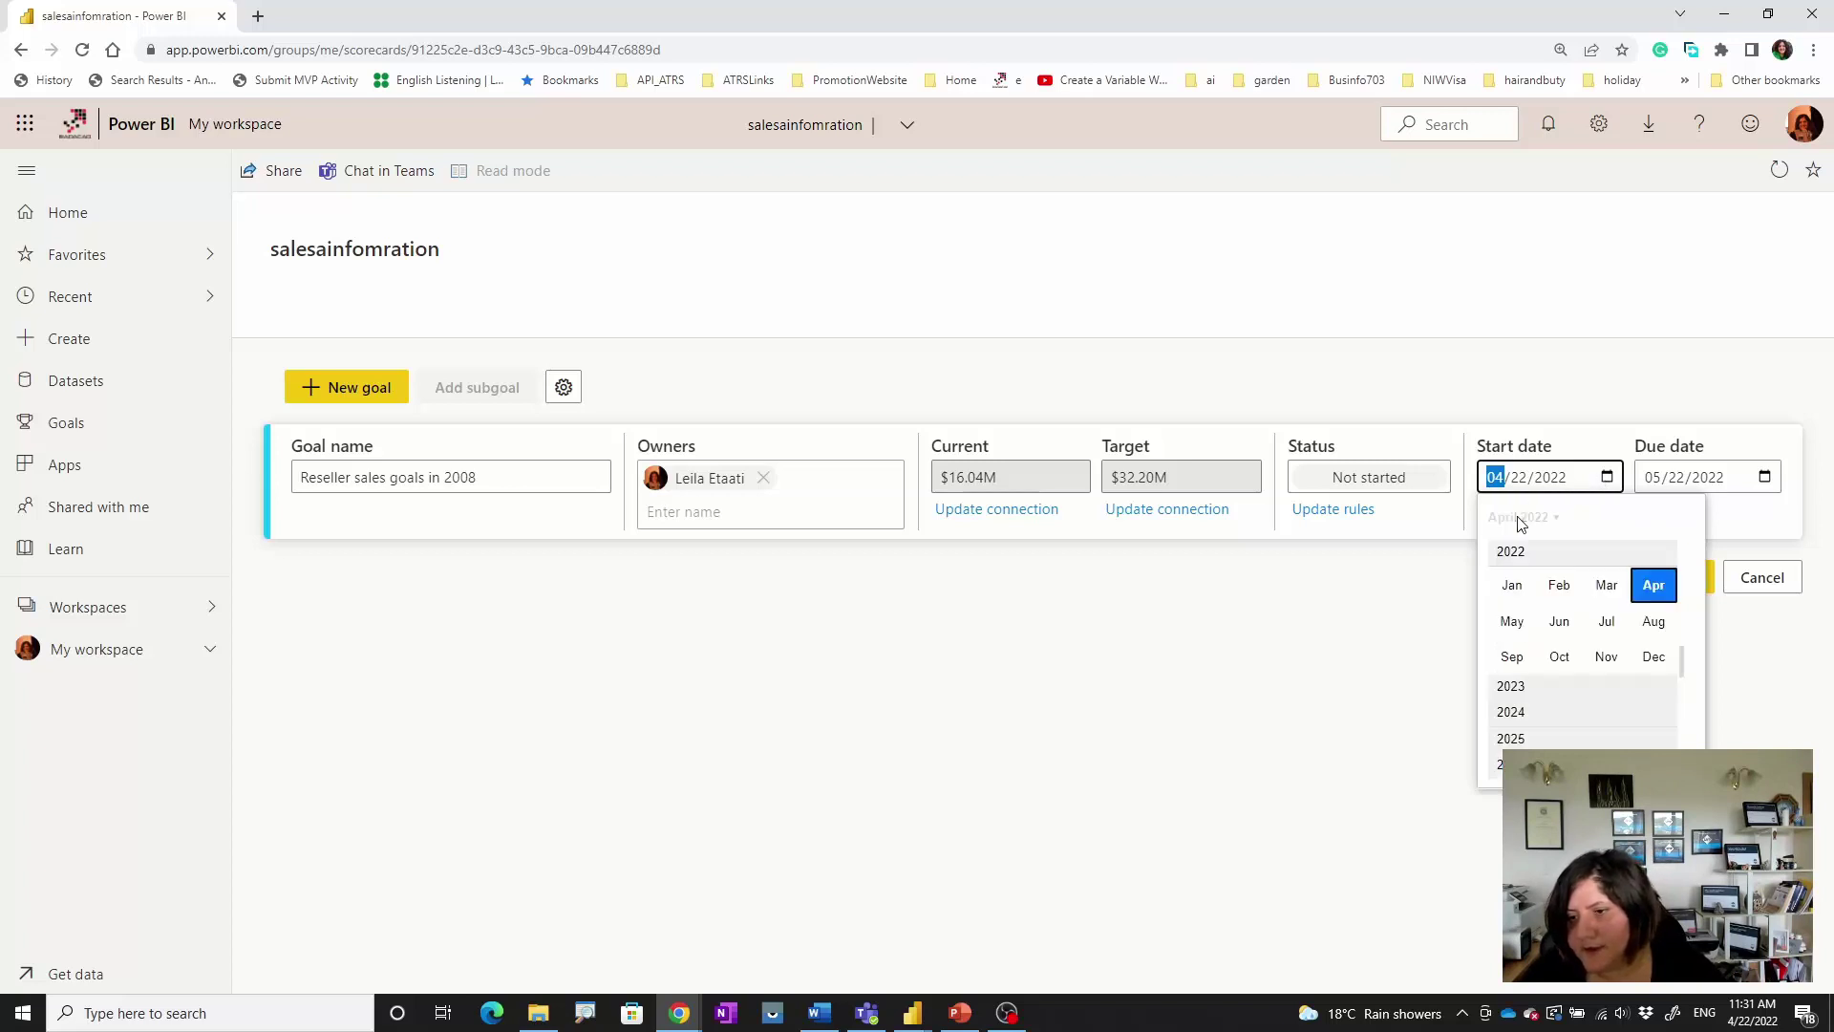
left_click(1548, 480)
left_click(1552, 480)
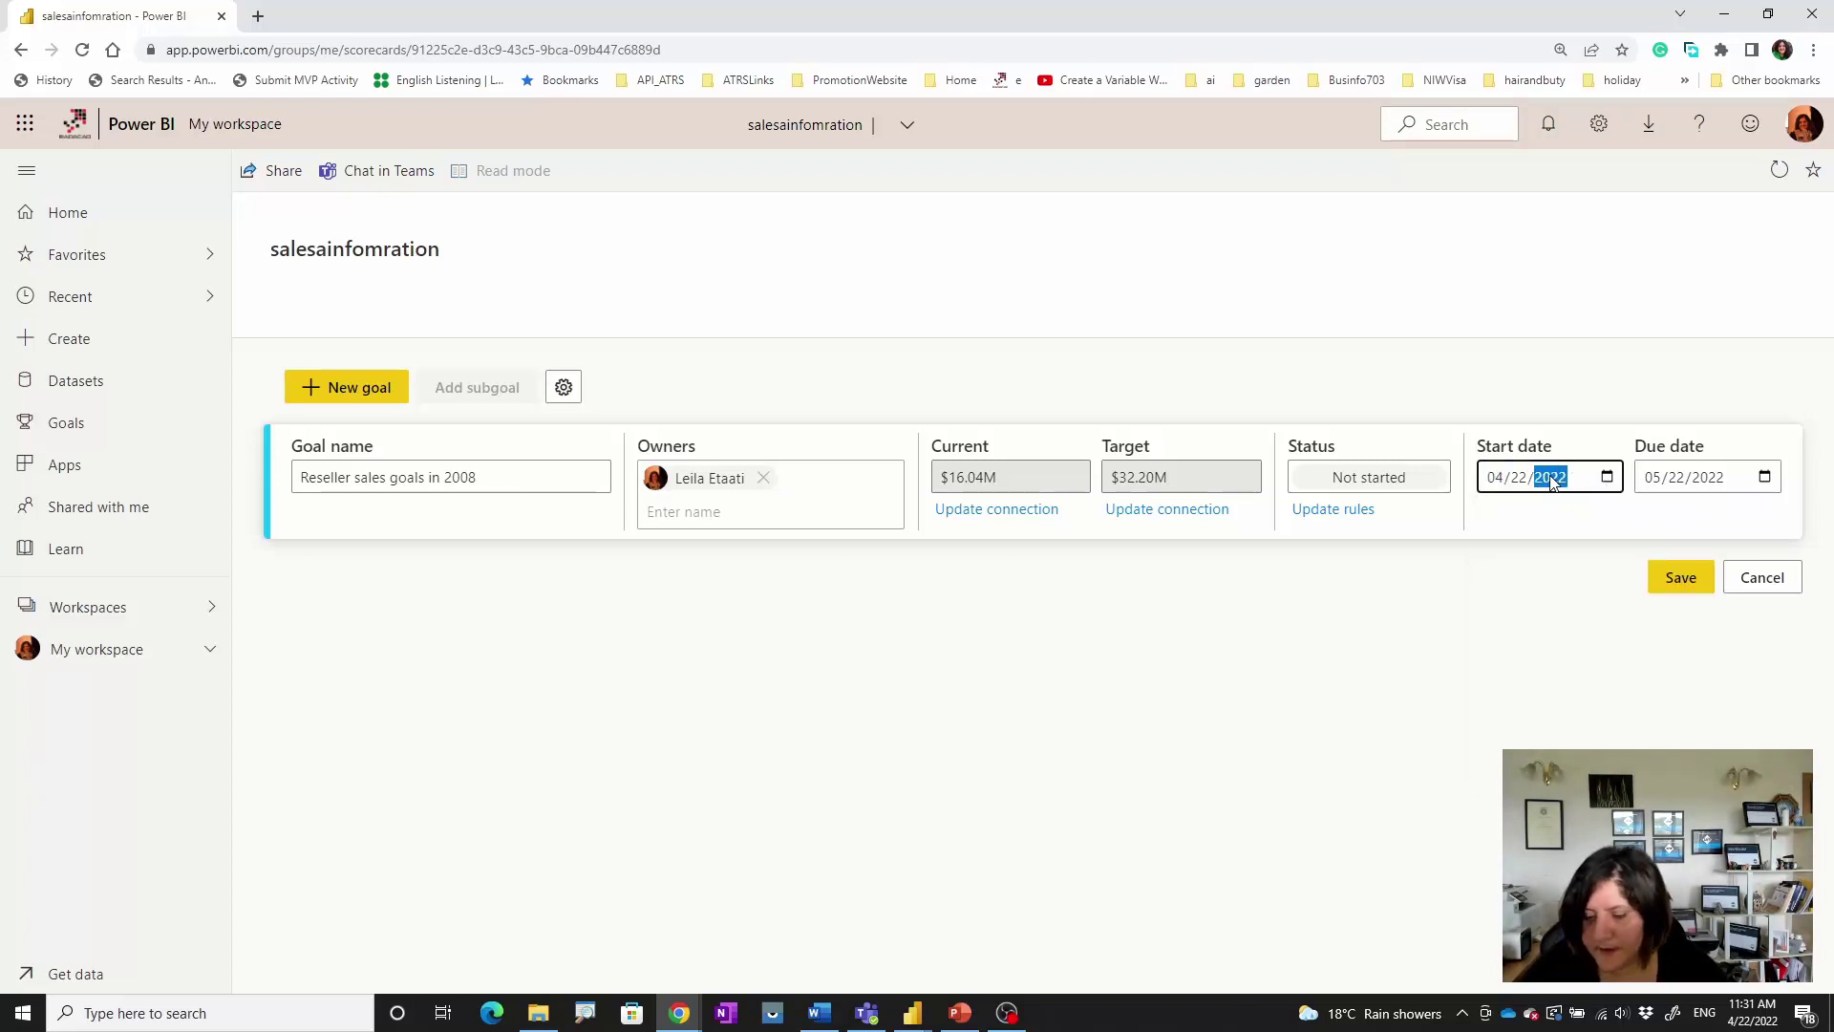
type("2")
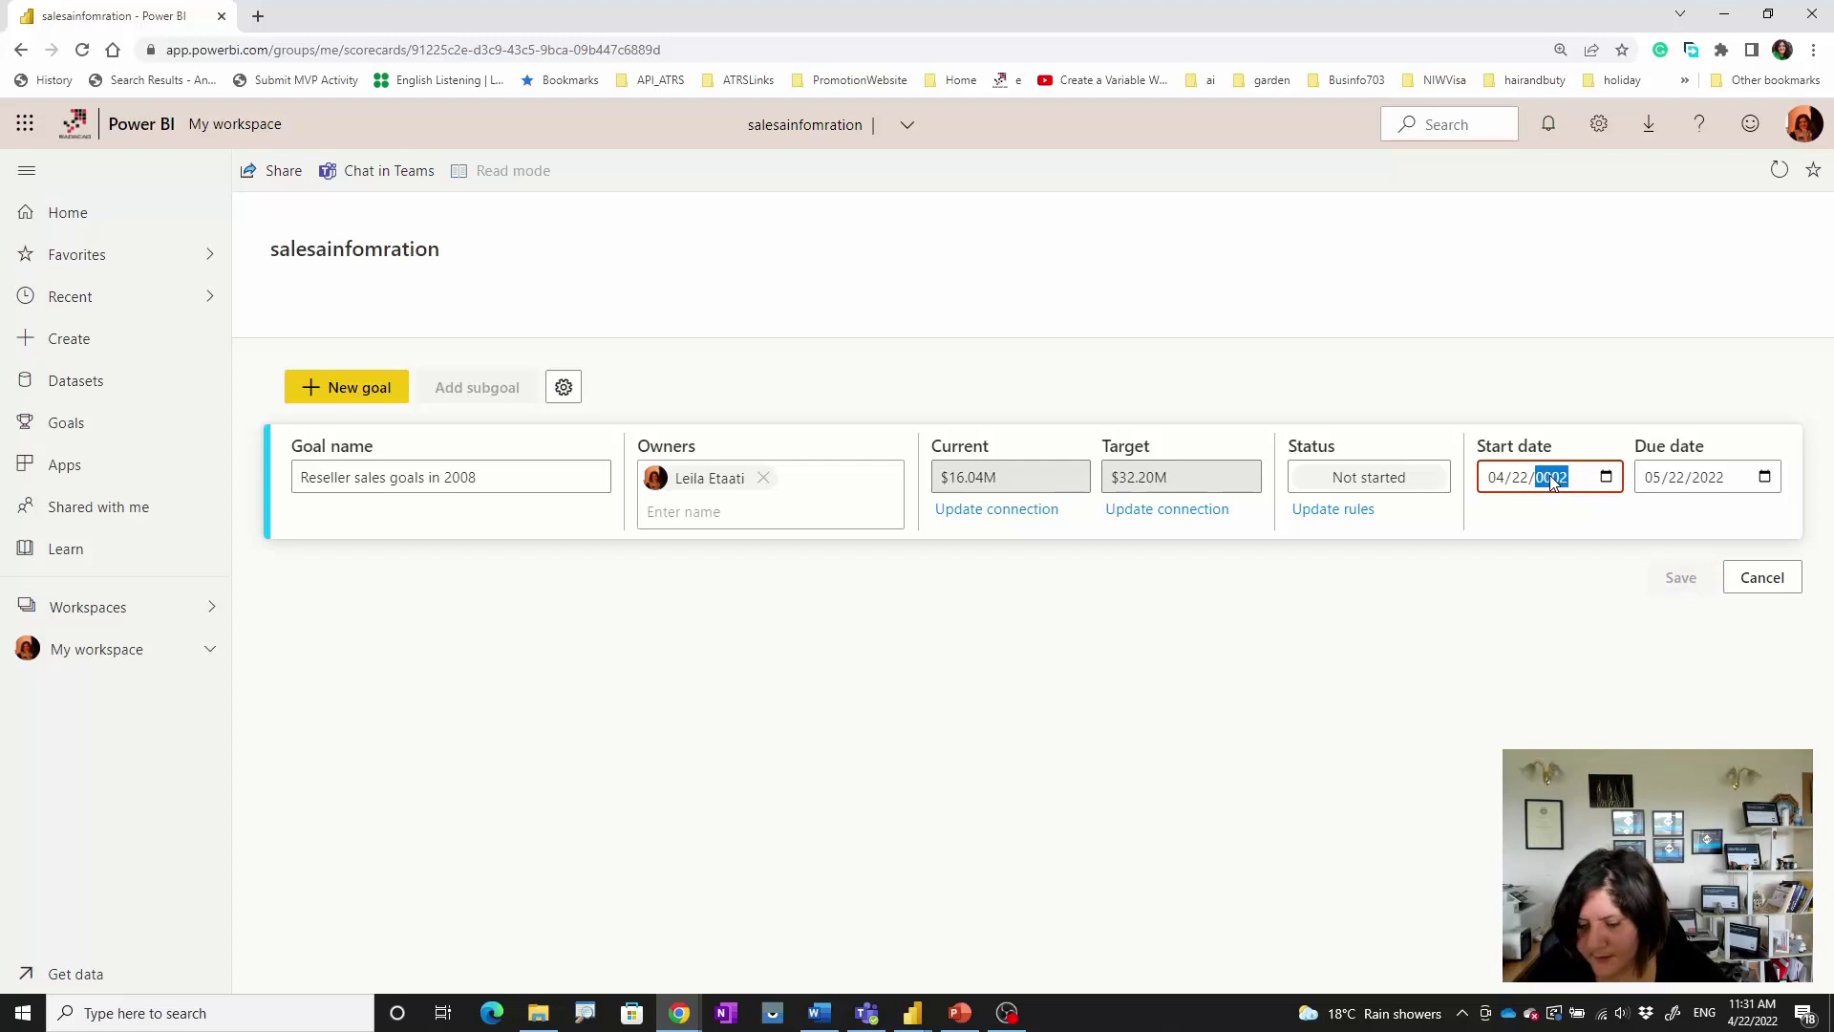
type("0")
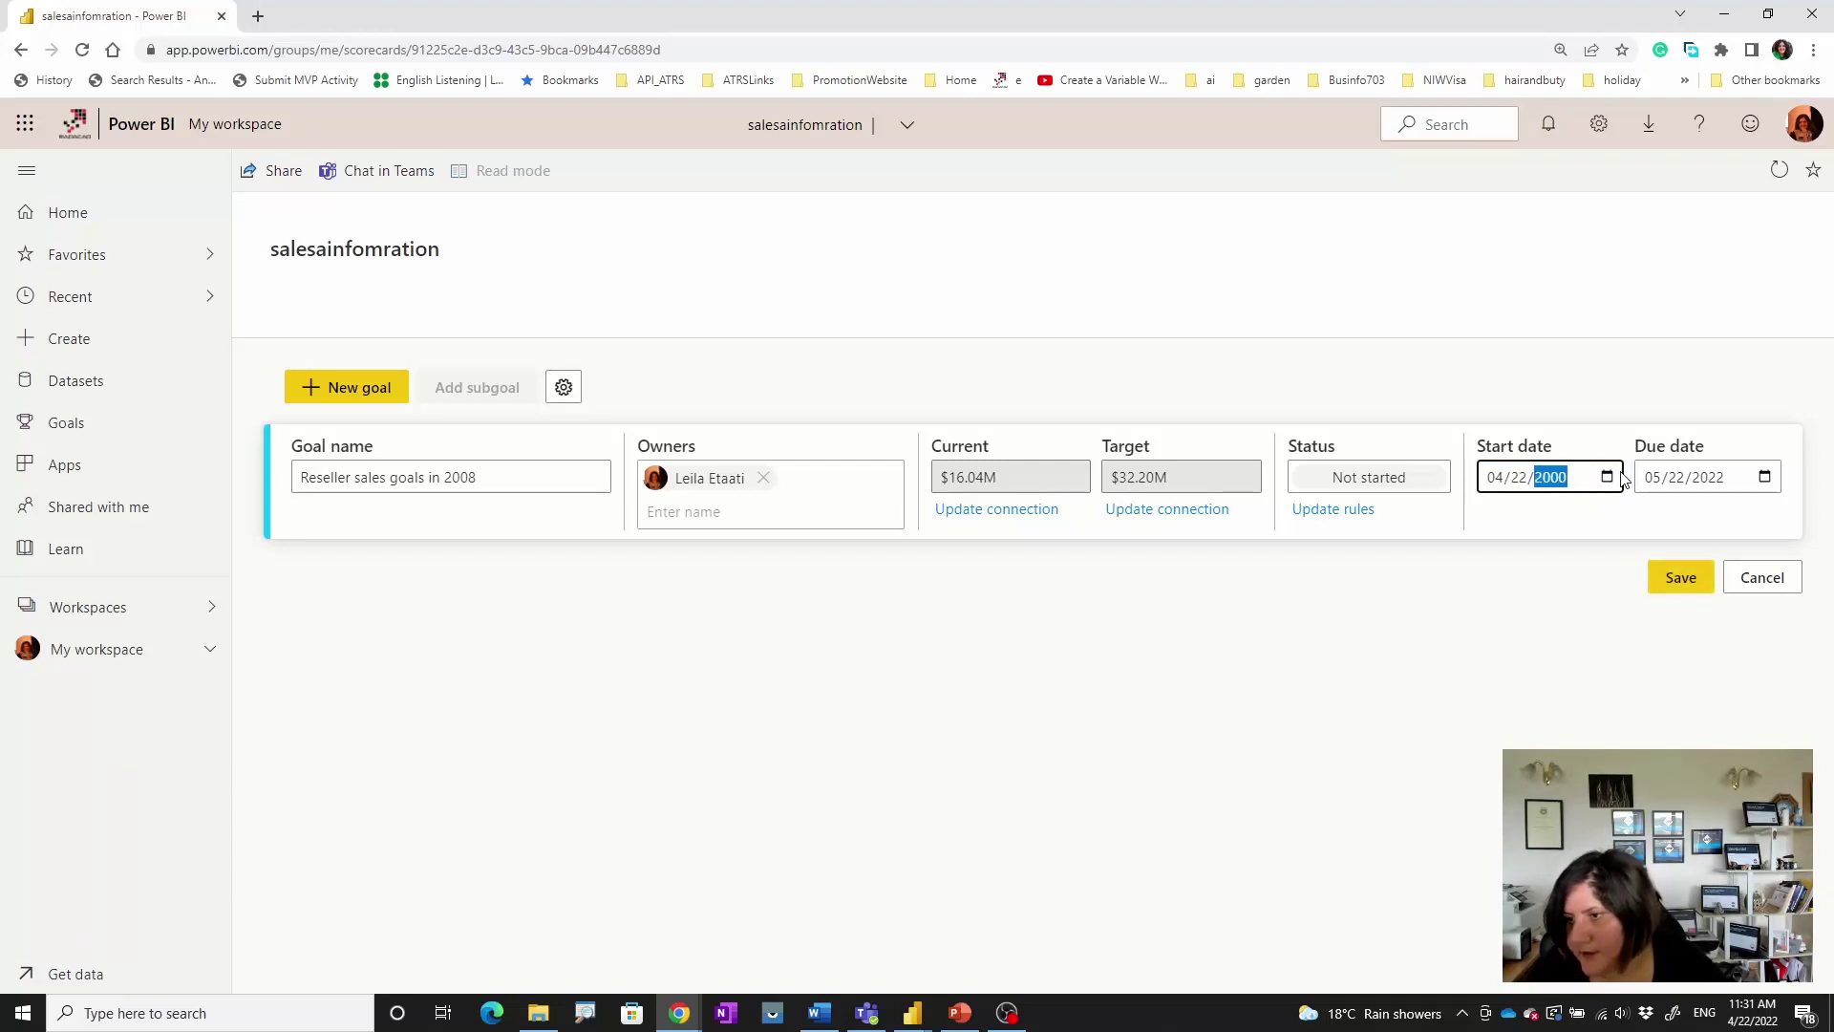
- Set the due date to 05/22/2014 and save the goal, now shown At risk
left_click(1714, 478)
type("200")
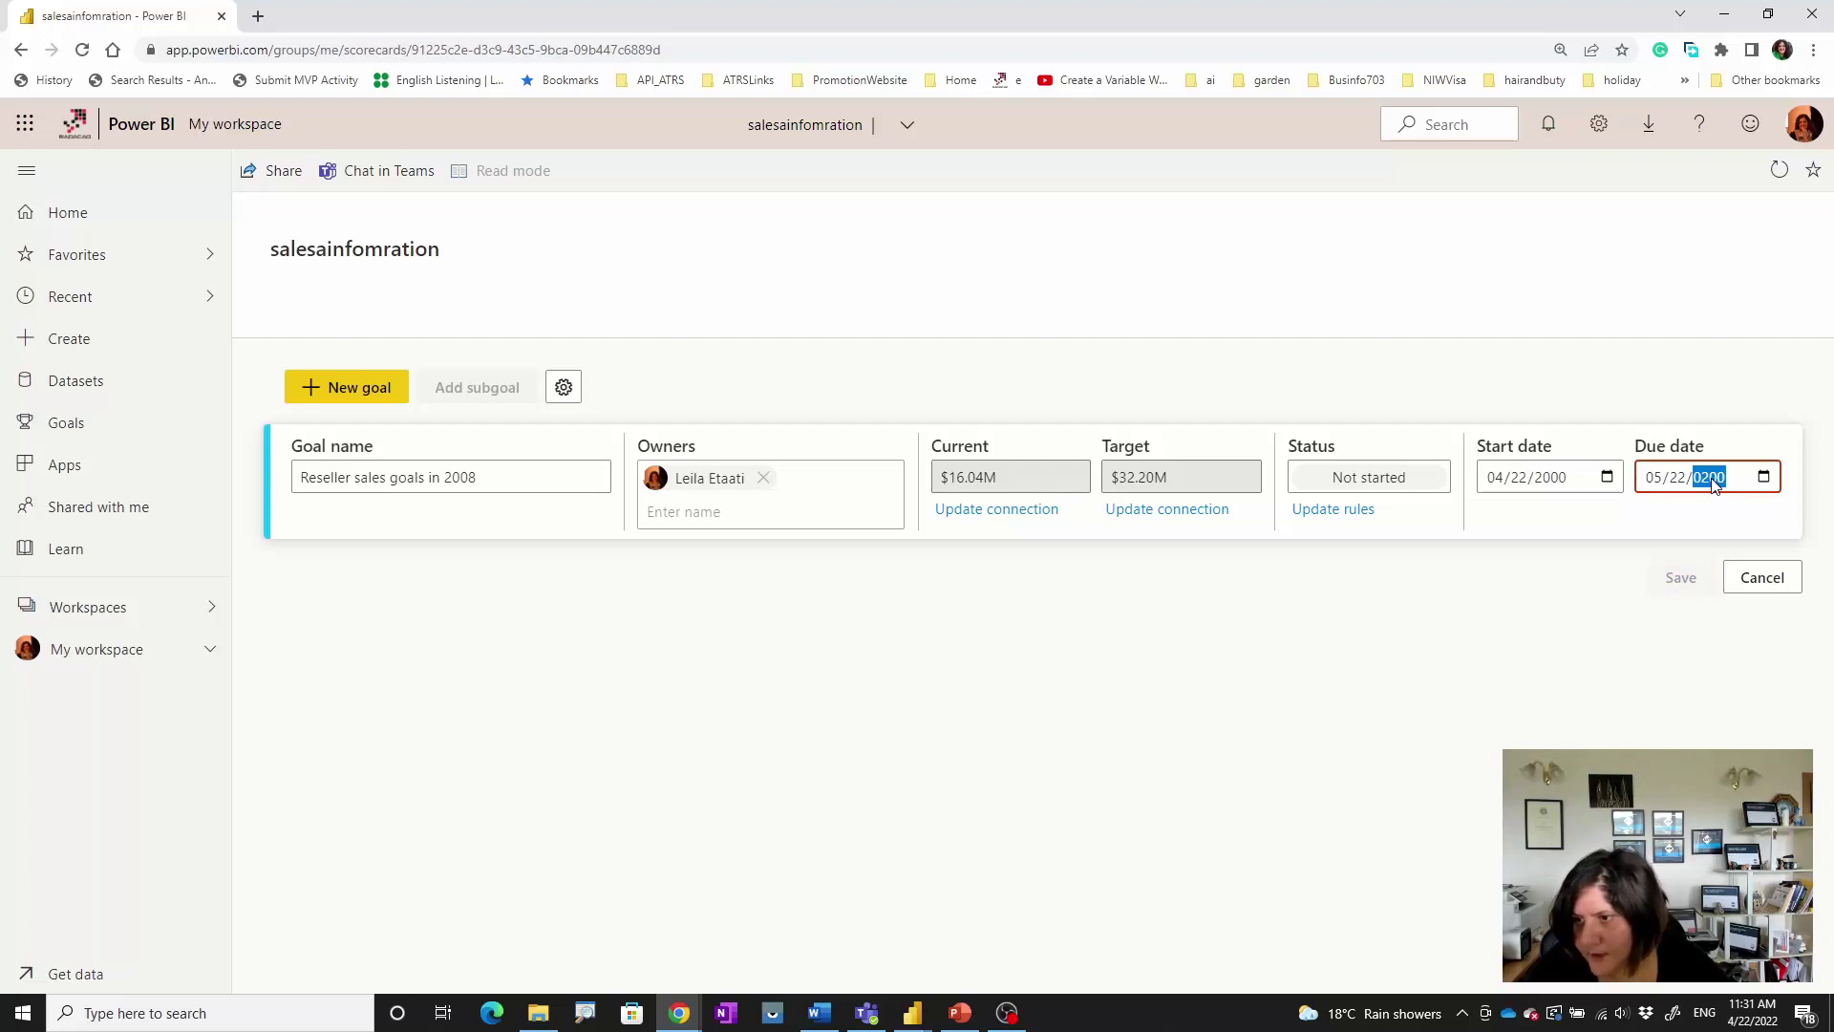
key("BackSpace")
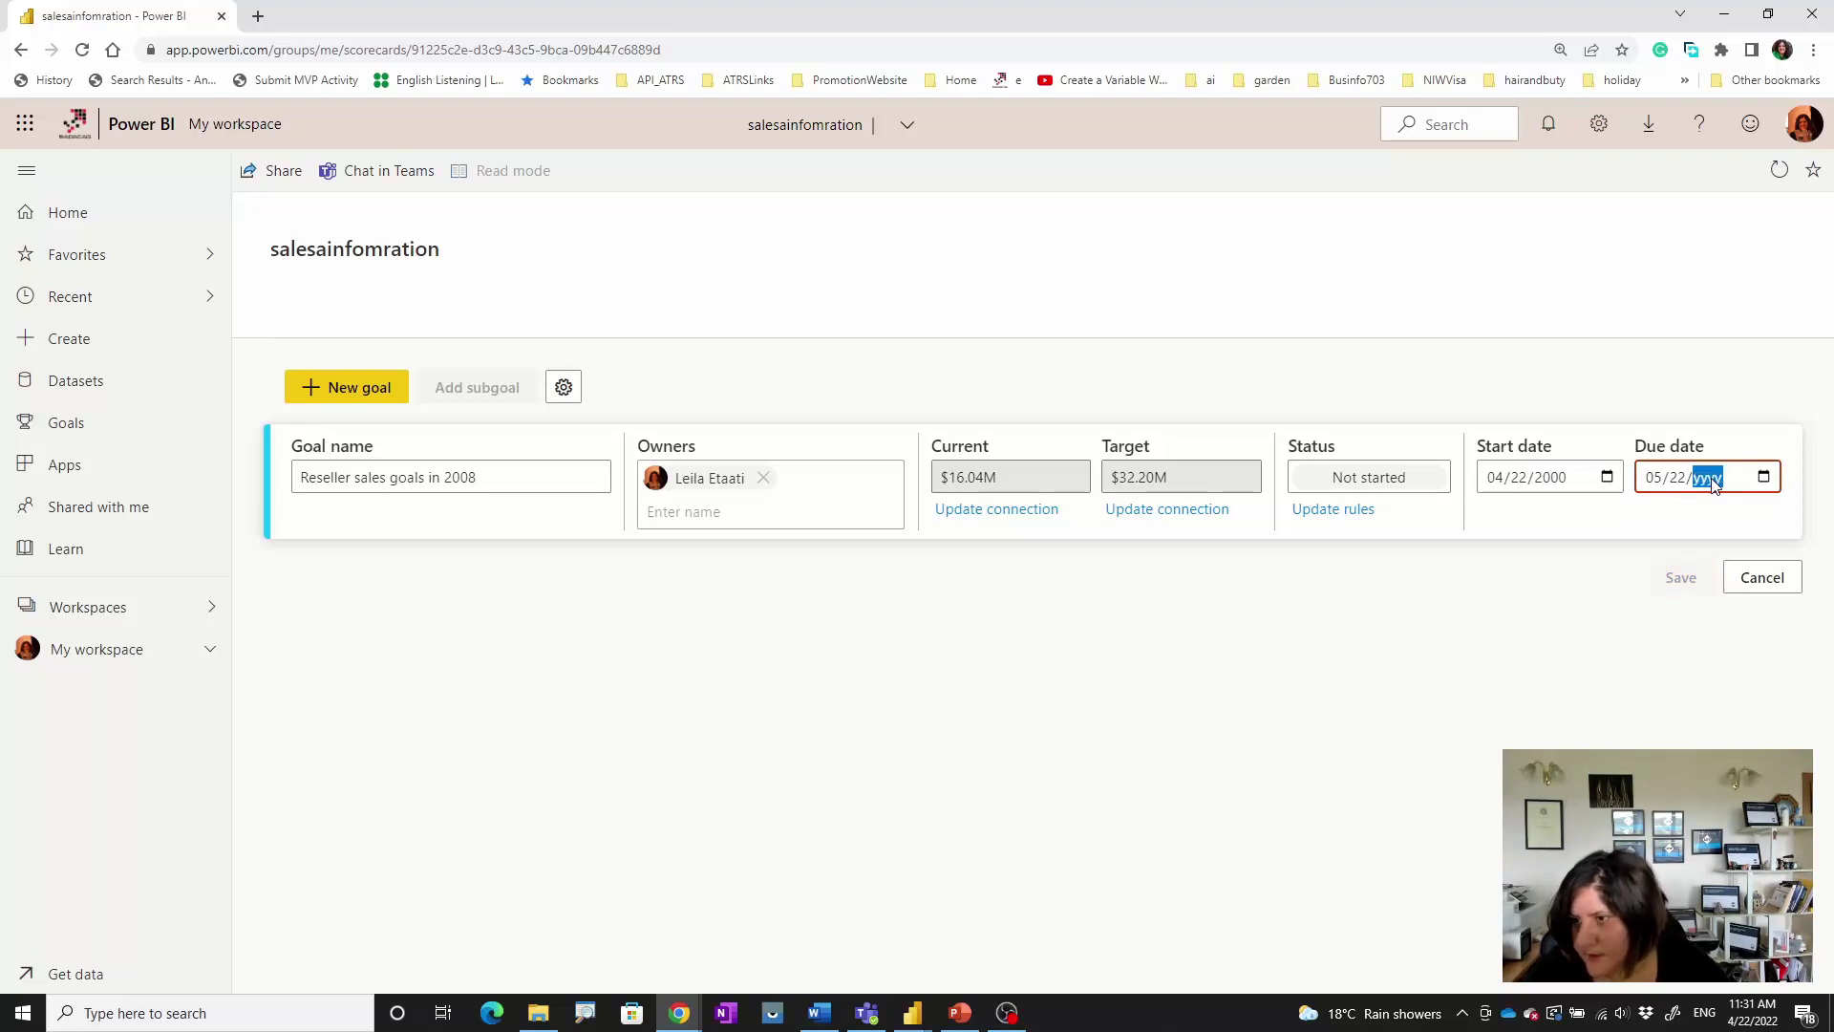
type("20")
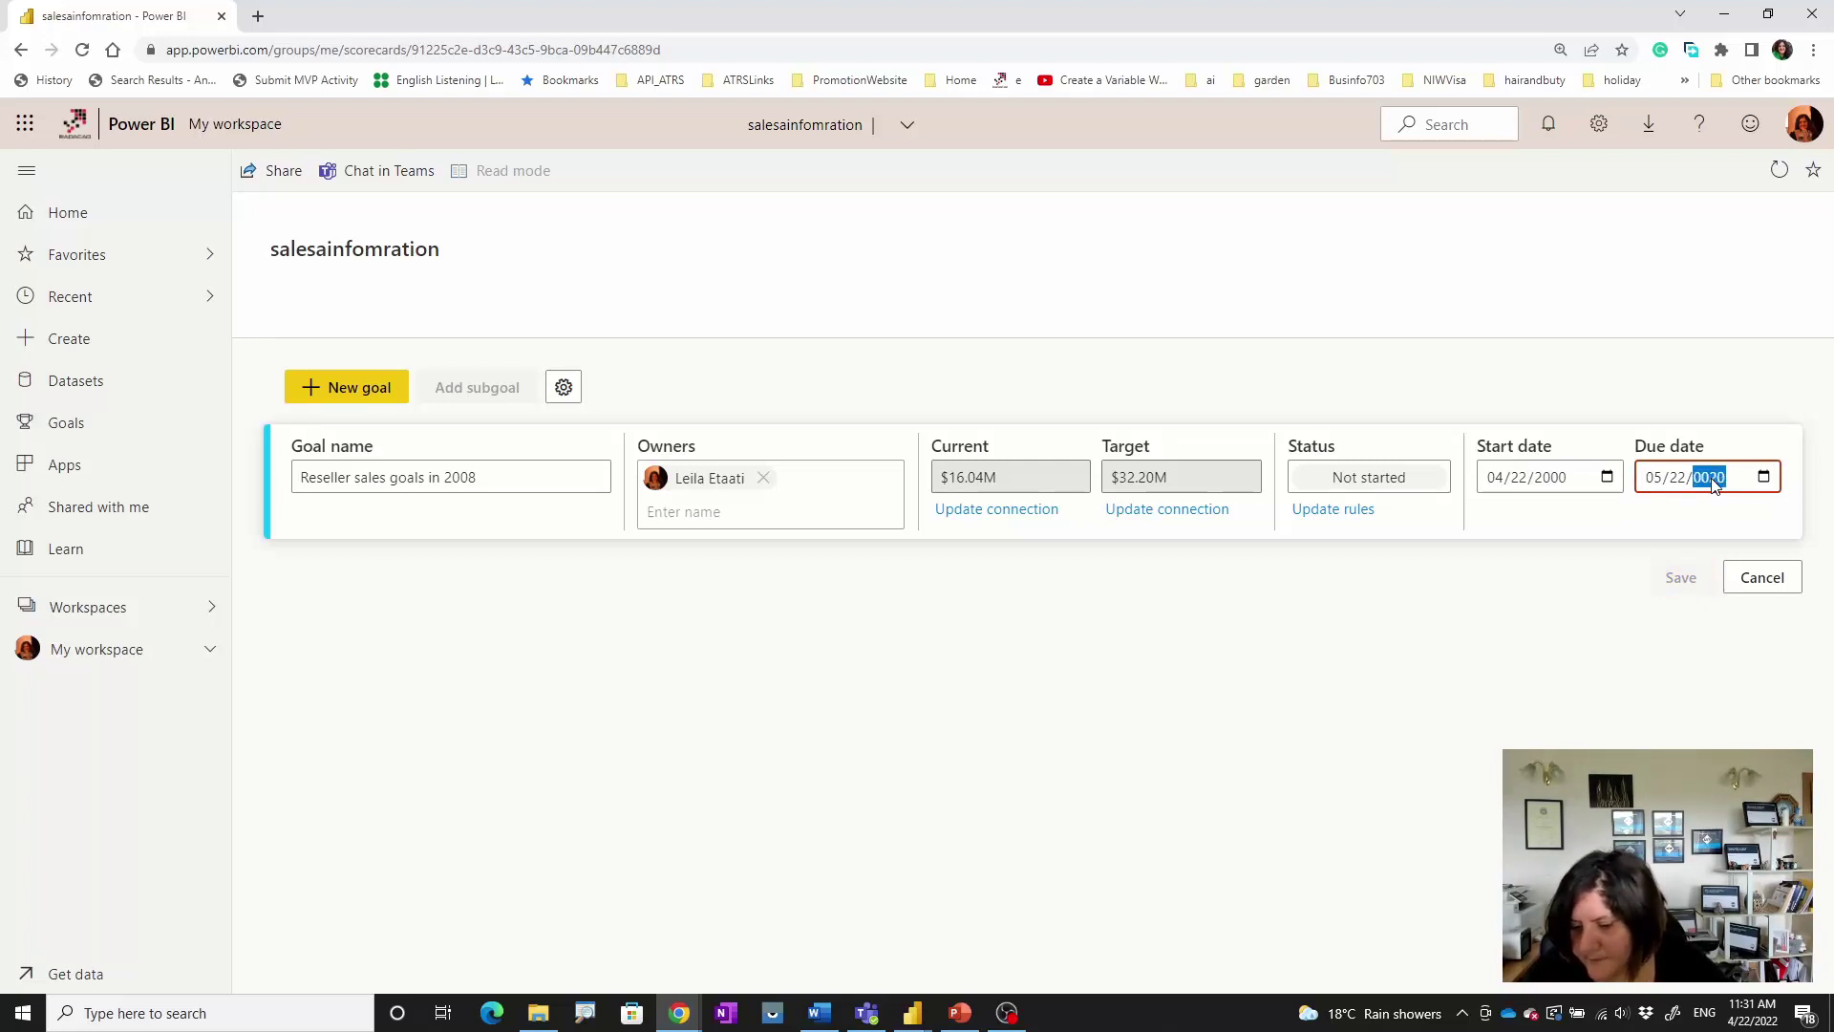
type("14")
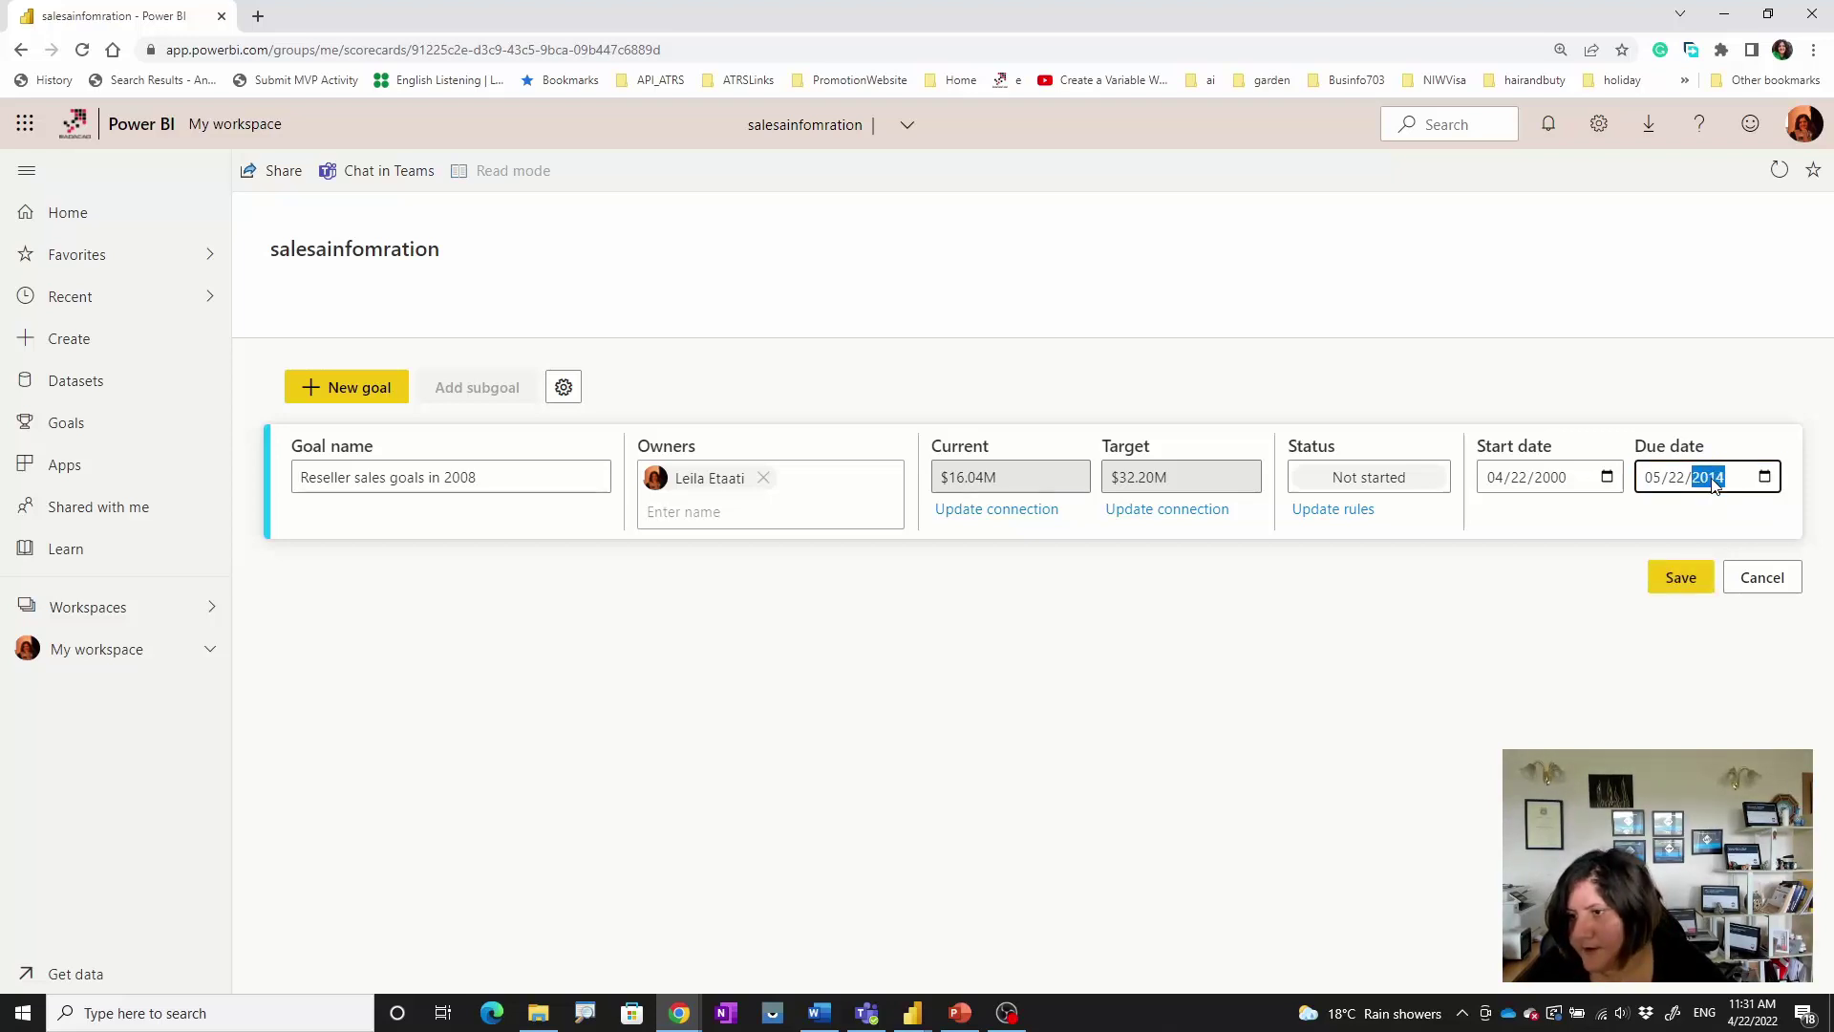
left_click(1681, 578)
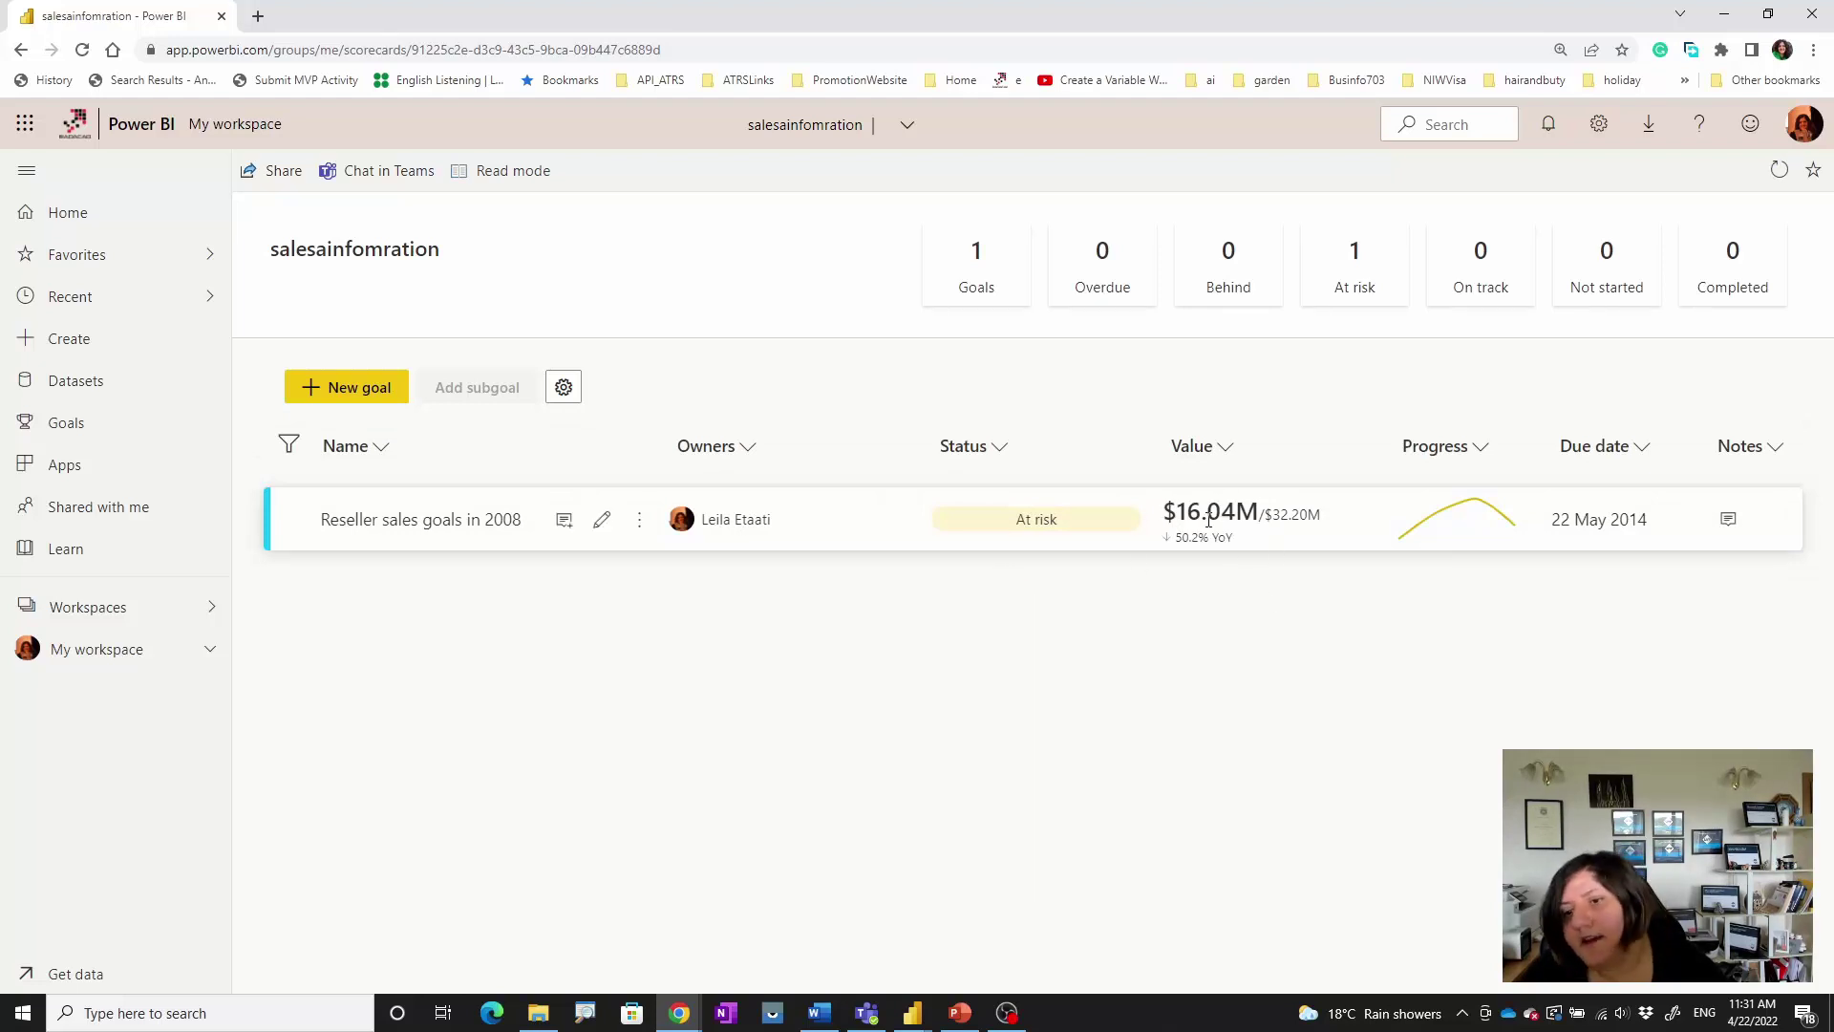
mouse_move(1208, 520)
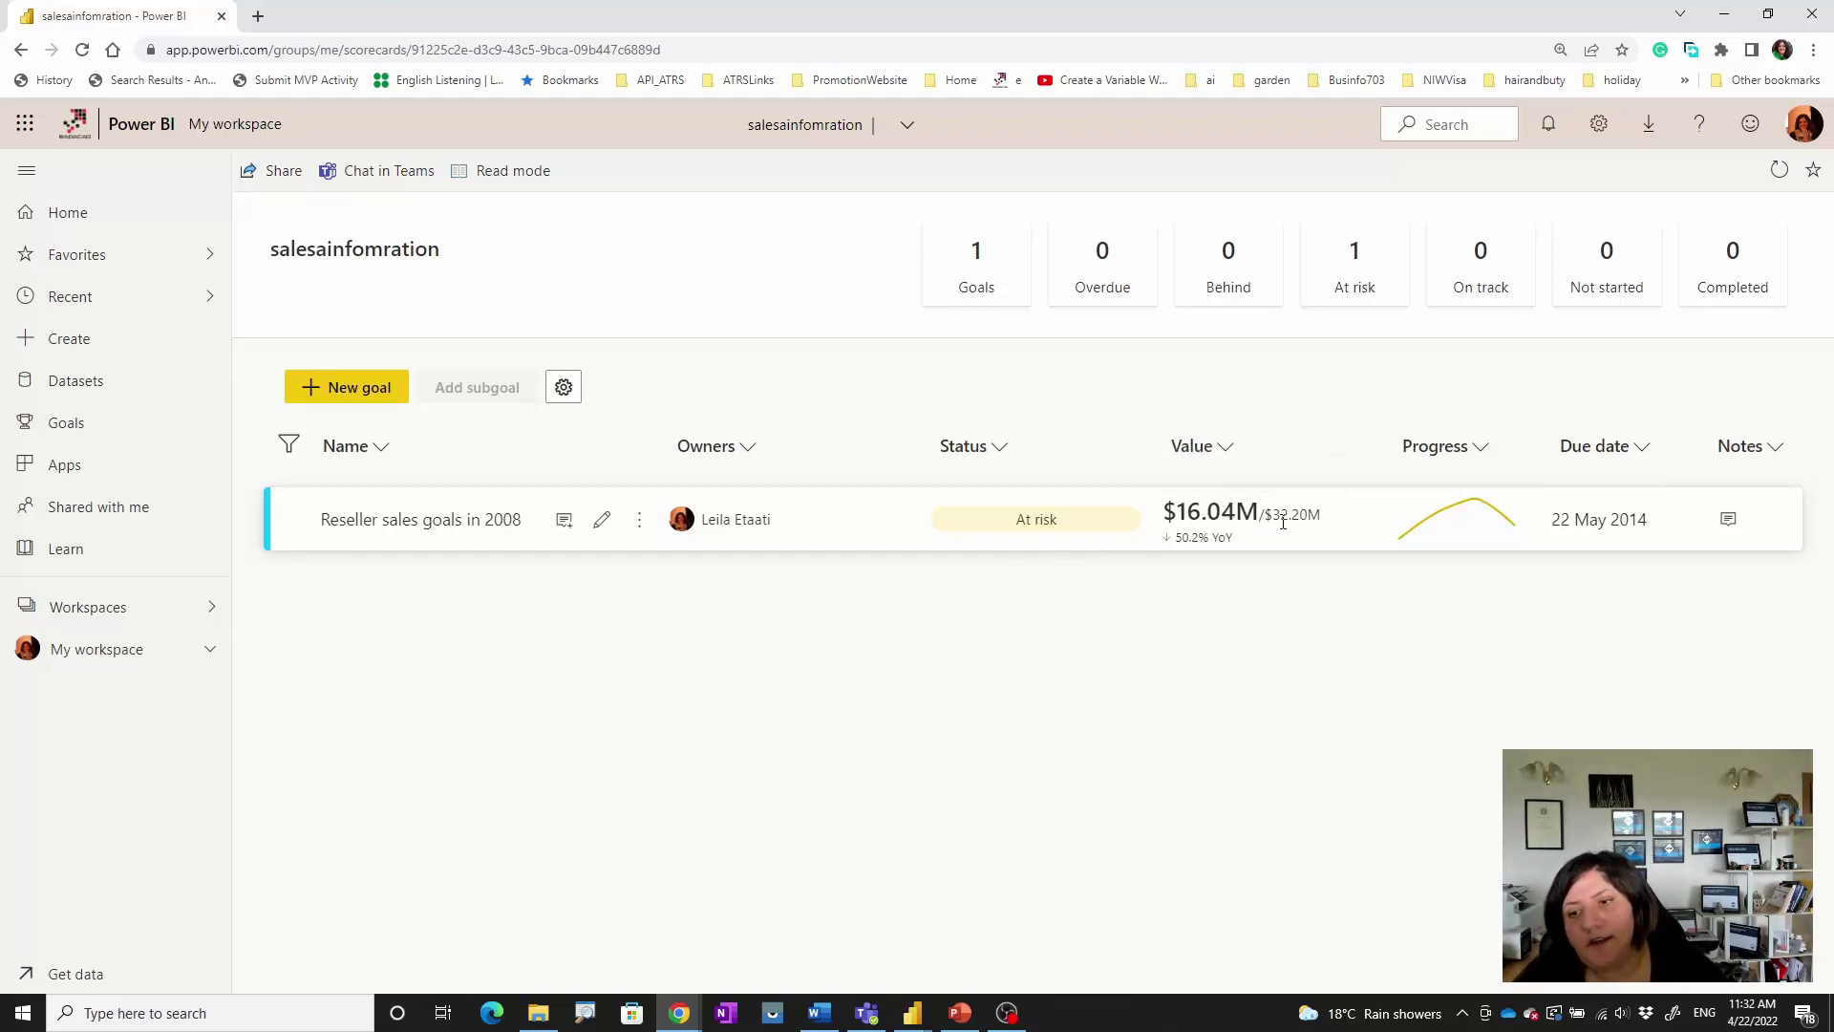
mouse_move(1283, 523)
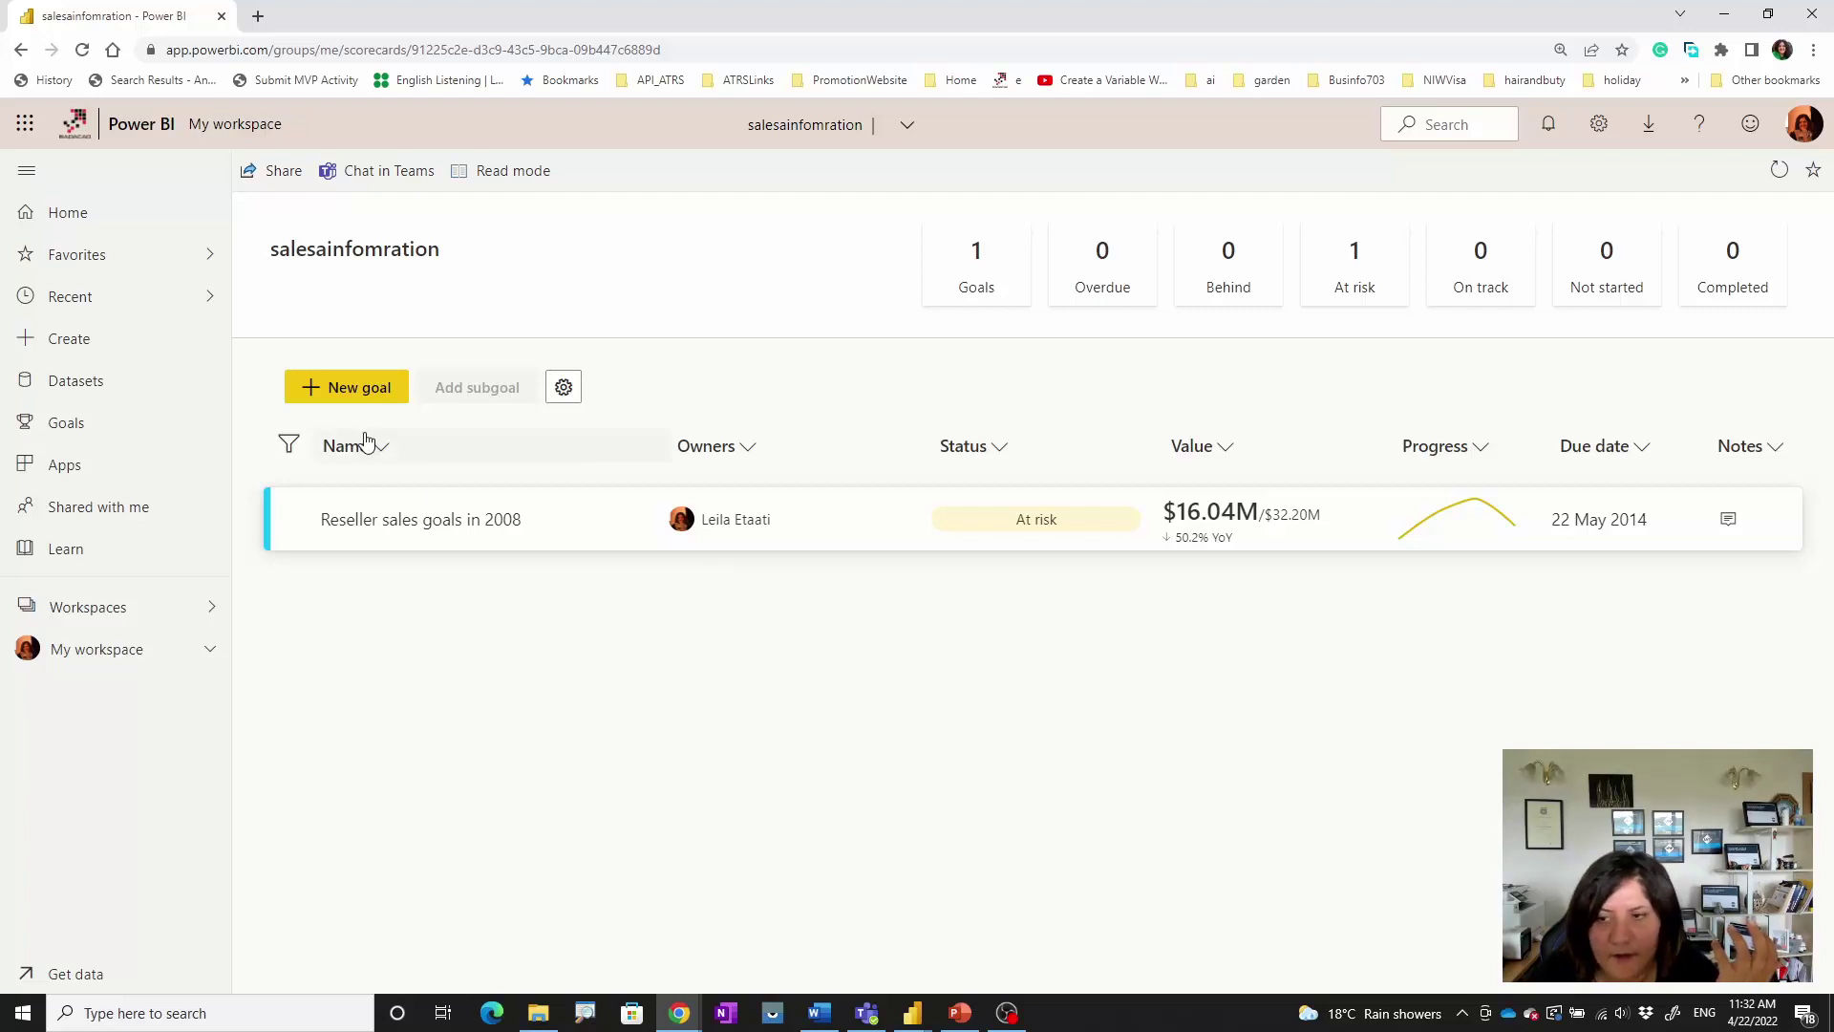
- Star the salesainfomration scorecard in the Goals hub's Recent list to add it to Favorites
left_click(63, 423)
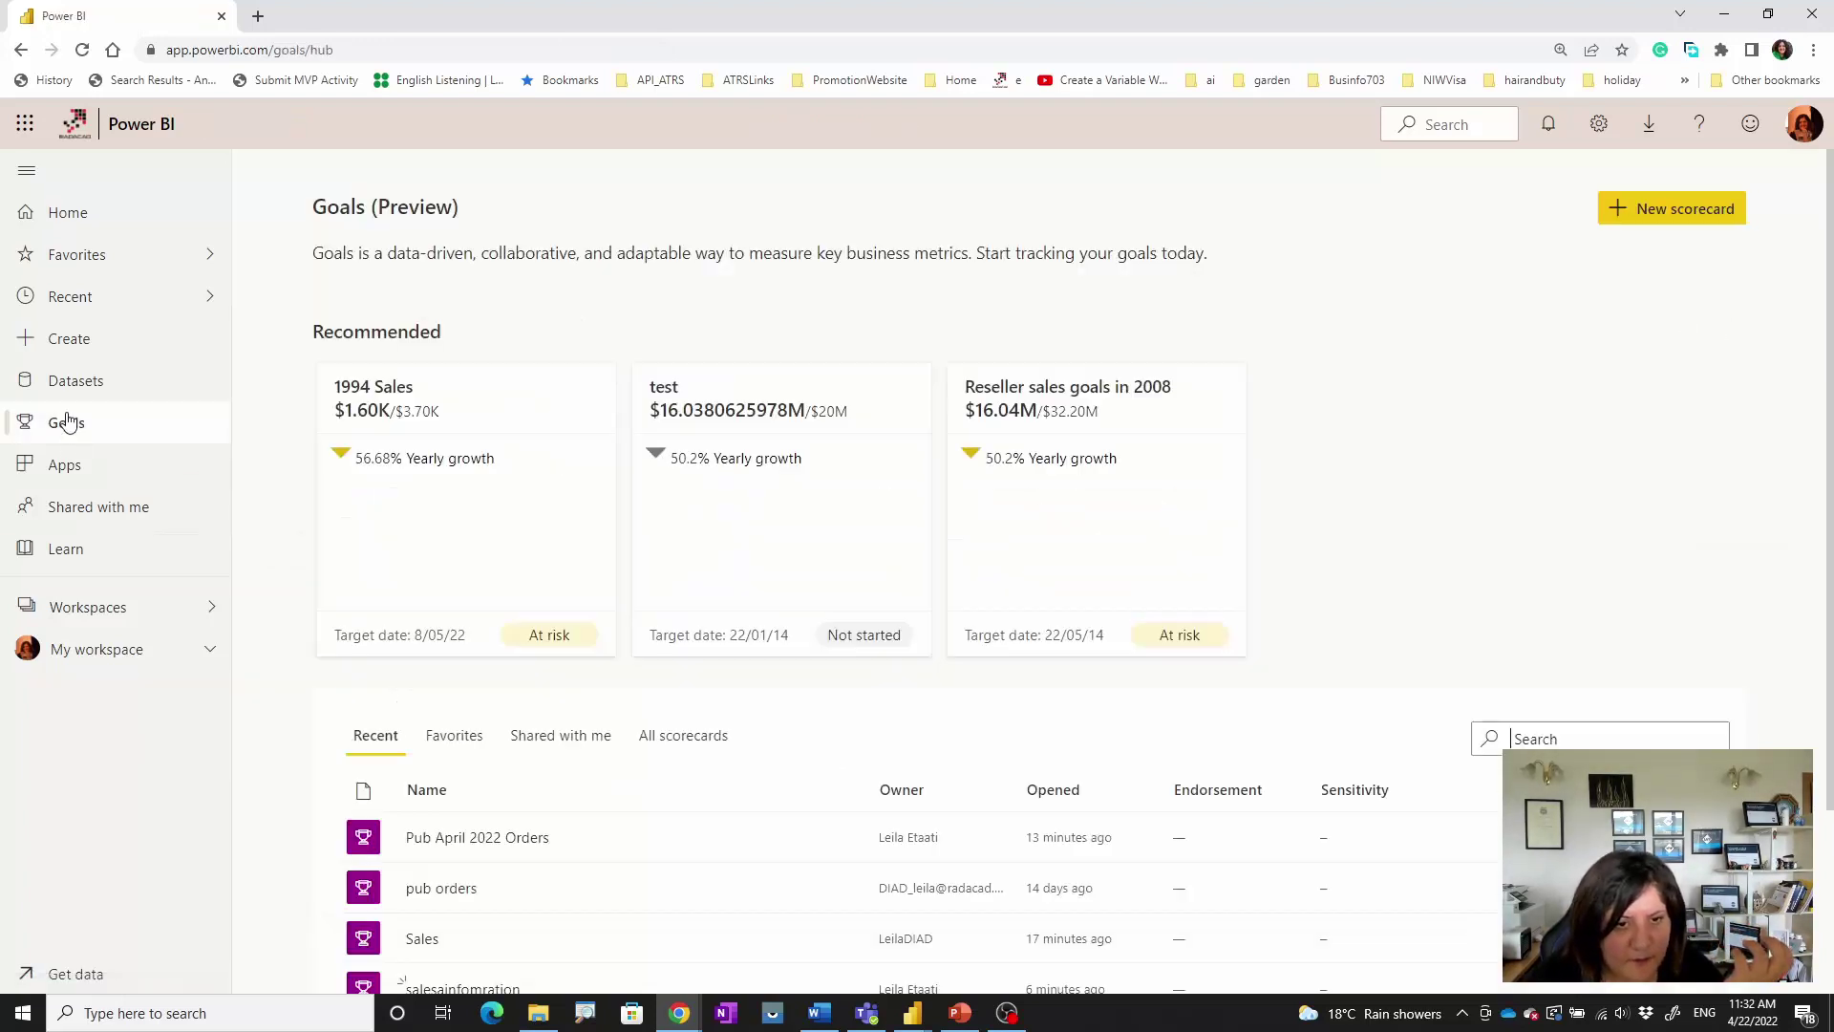
scroll(614, 901, "down", 2)
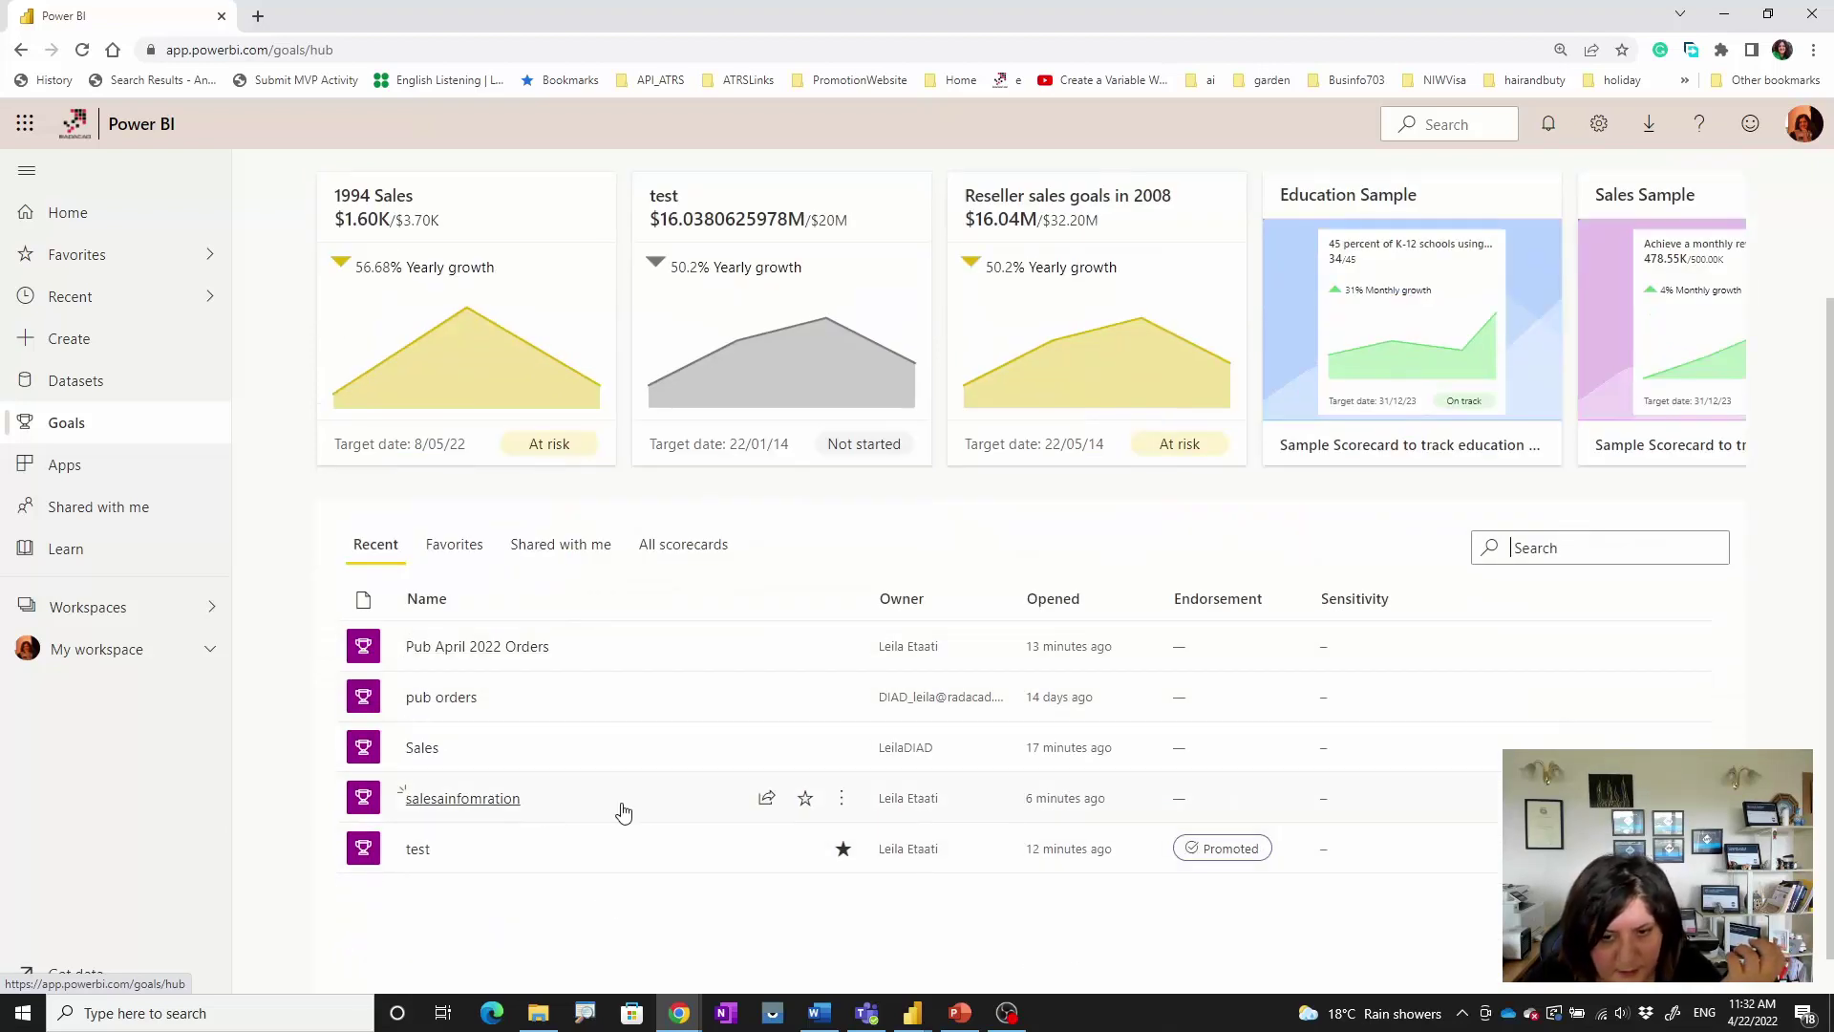
left_click(806, 802)
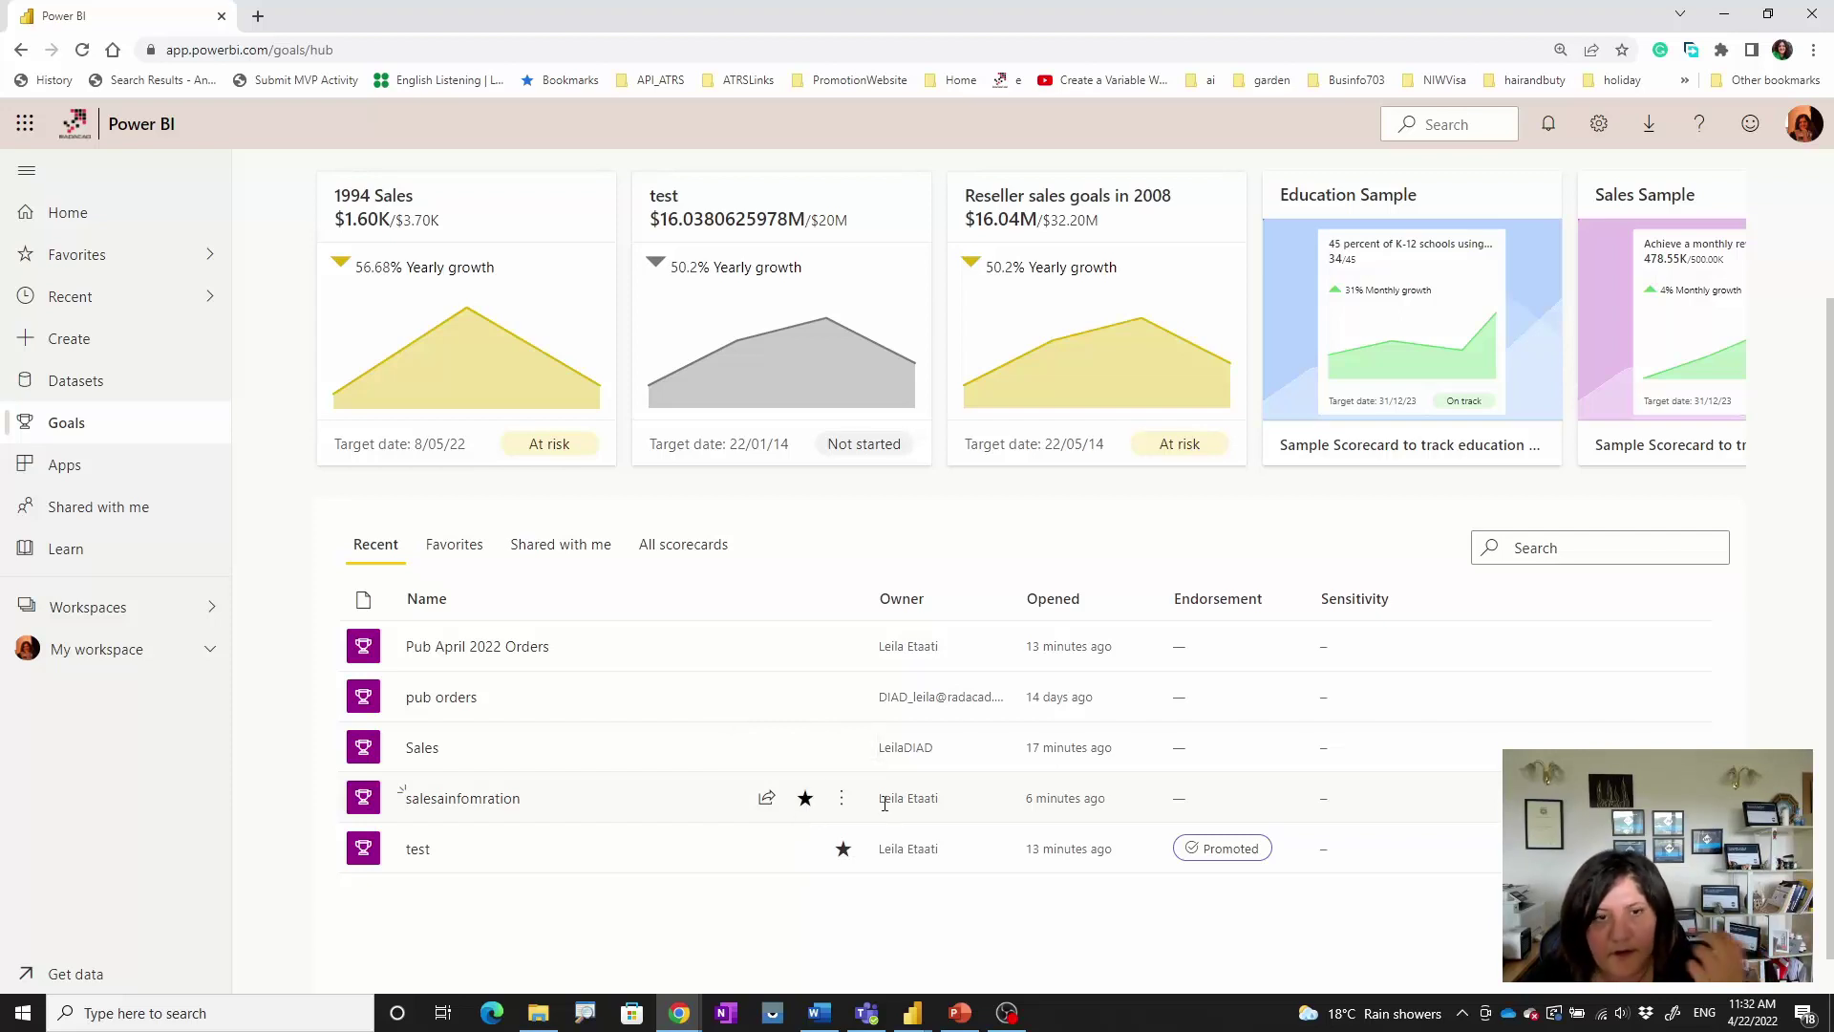